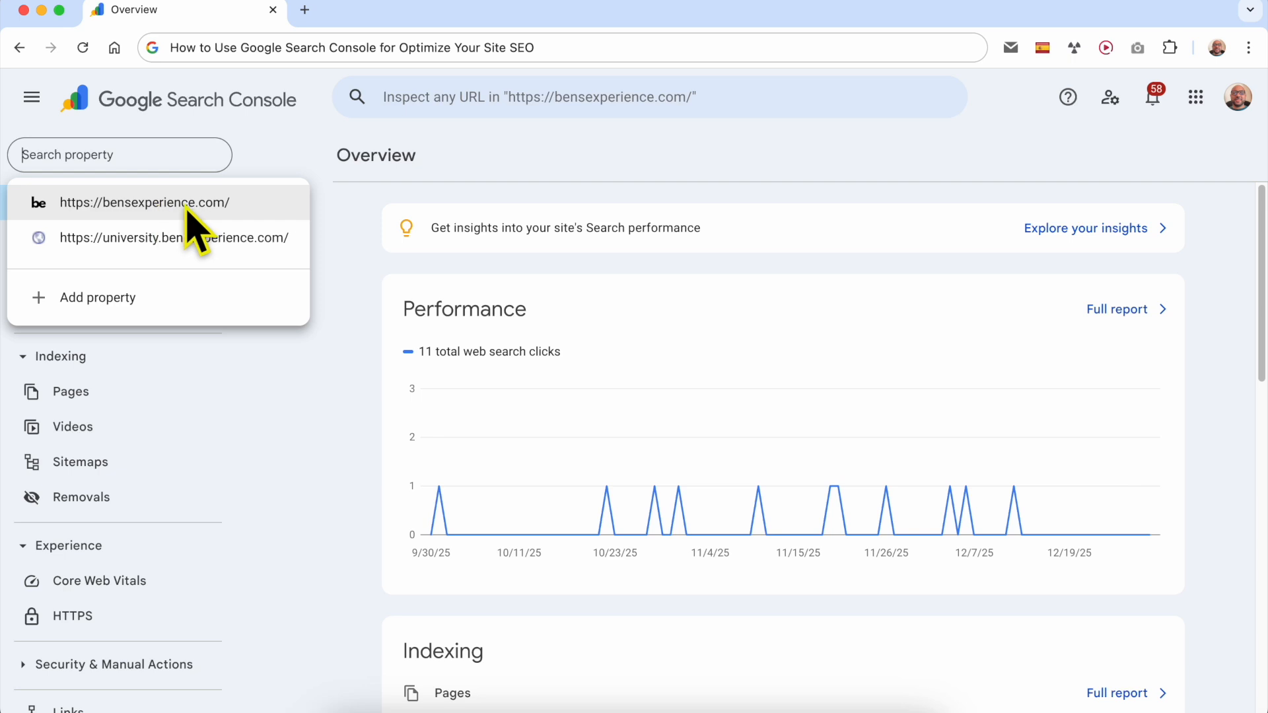
click(148, 206)
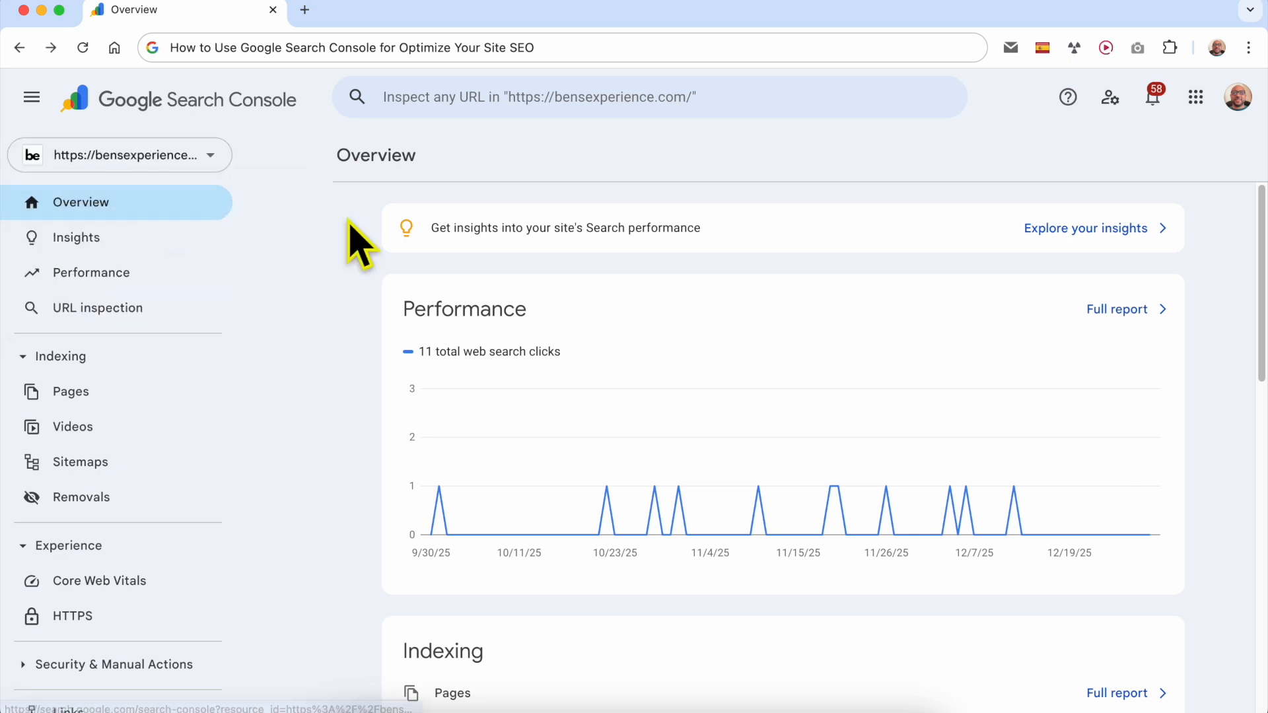
click(140, 273)
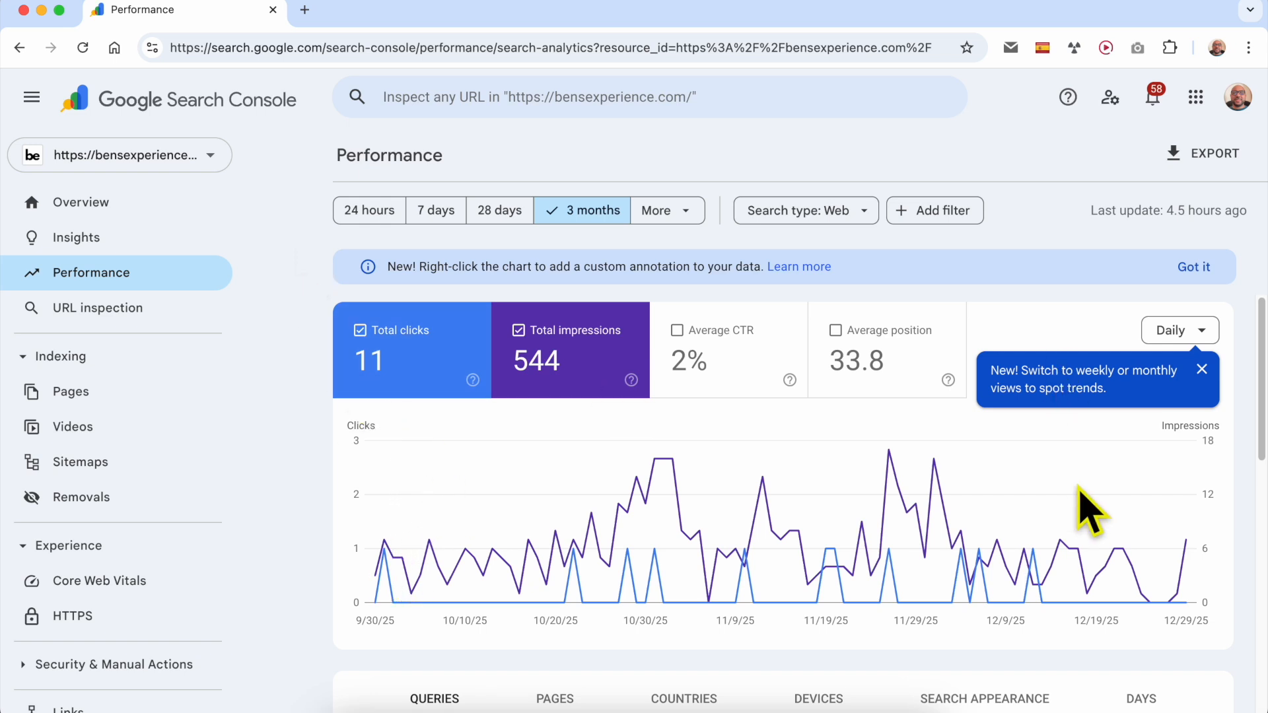
click(744, 360)
click(862, 370)
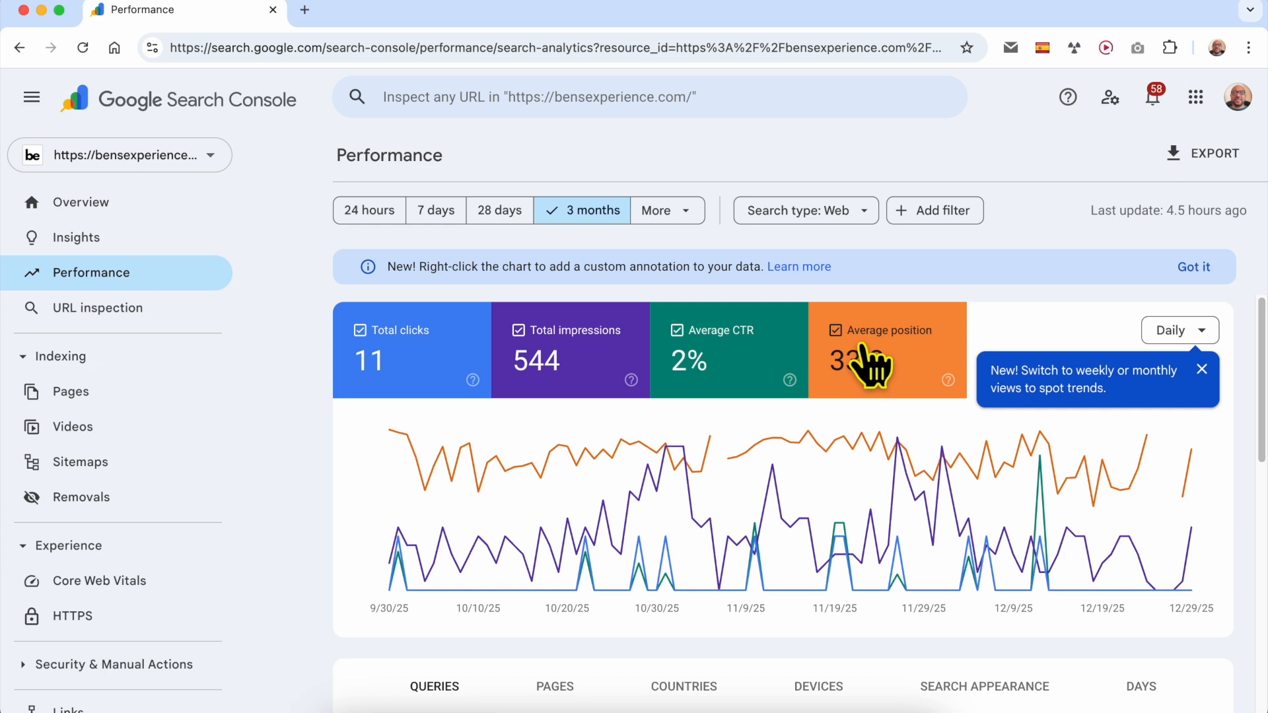
- Hide and restore the Average CTR and Average position metrics on the performance chart, one after the other
click(700, 371)
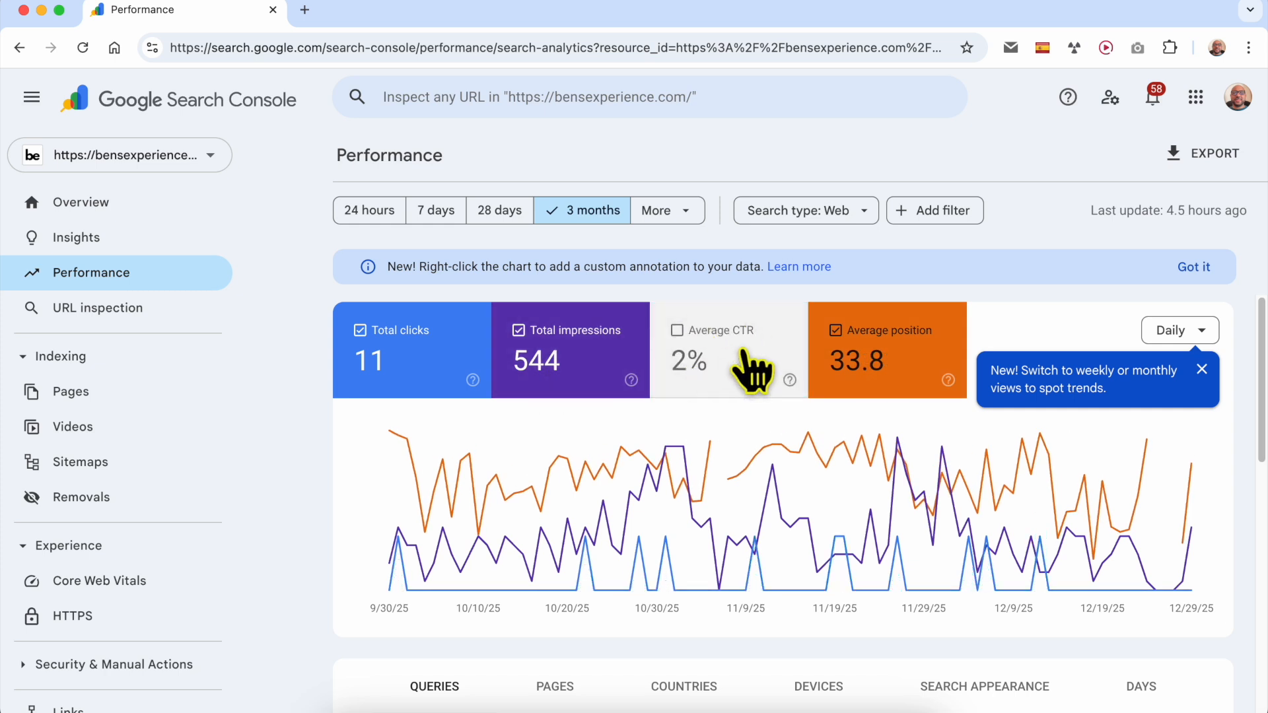
click(753, 368)
click(849, 370)
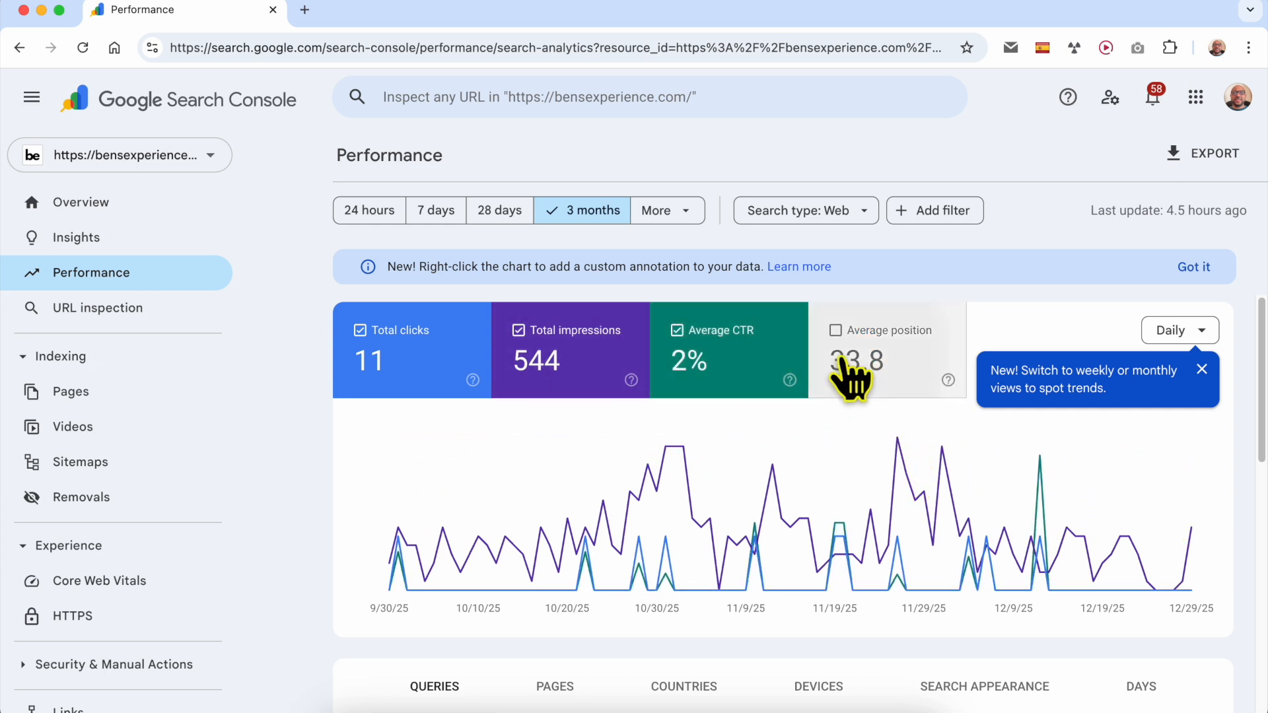
click(850, 376)
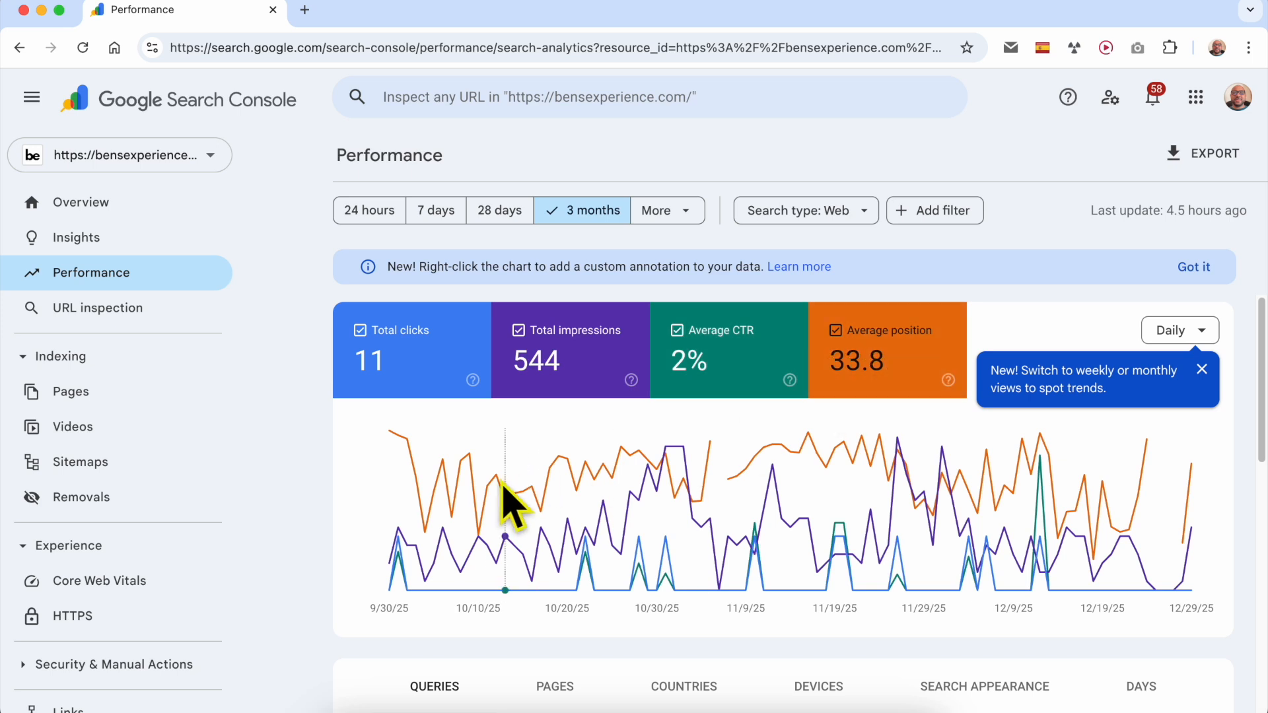
- Sort the Queries table of the Performance report by Position in ascending order
scroll(537, 518, down, 5)
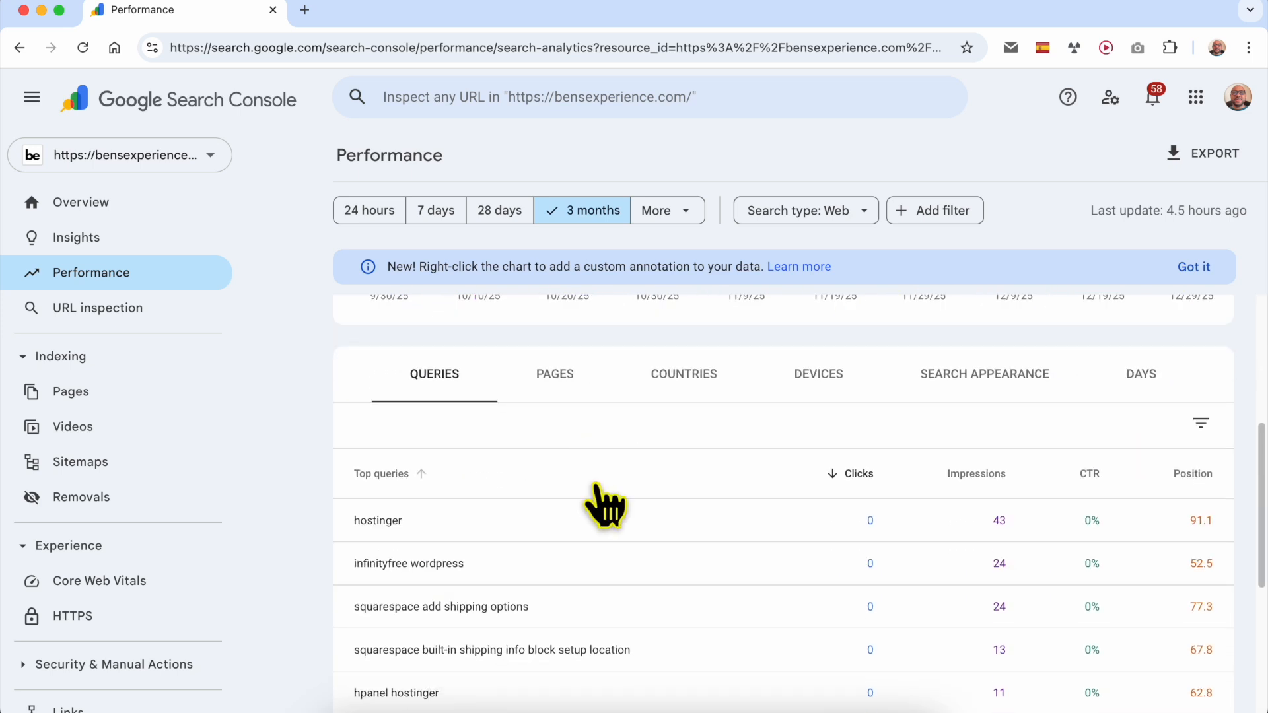
scroll(603, 504, down, 2)
scroll(657, 510, up, 2)
scroll(647, 502, down, 2)
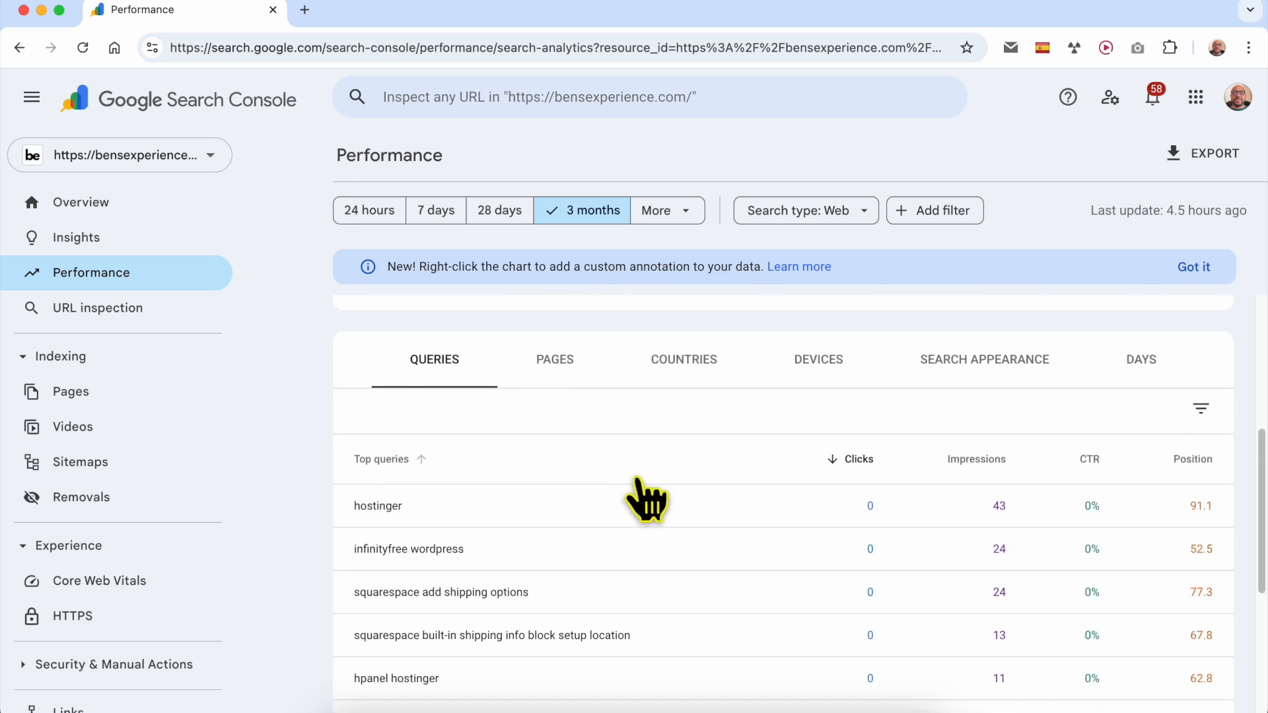
scroll(454, 345, up, 1)
scroll(454, 353, up, 1)
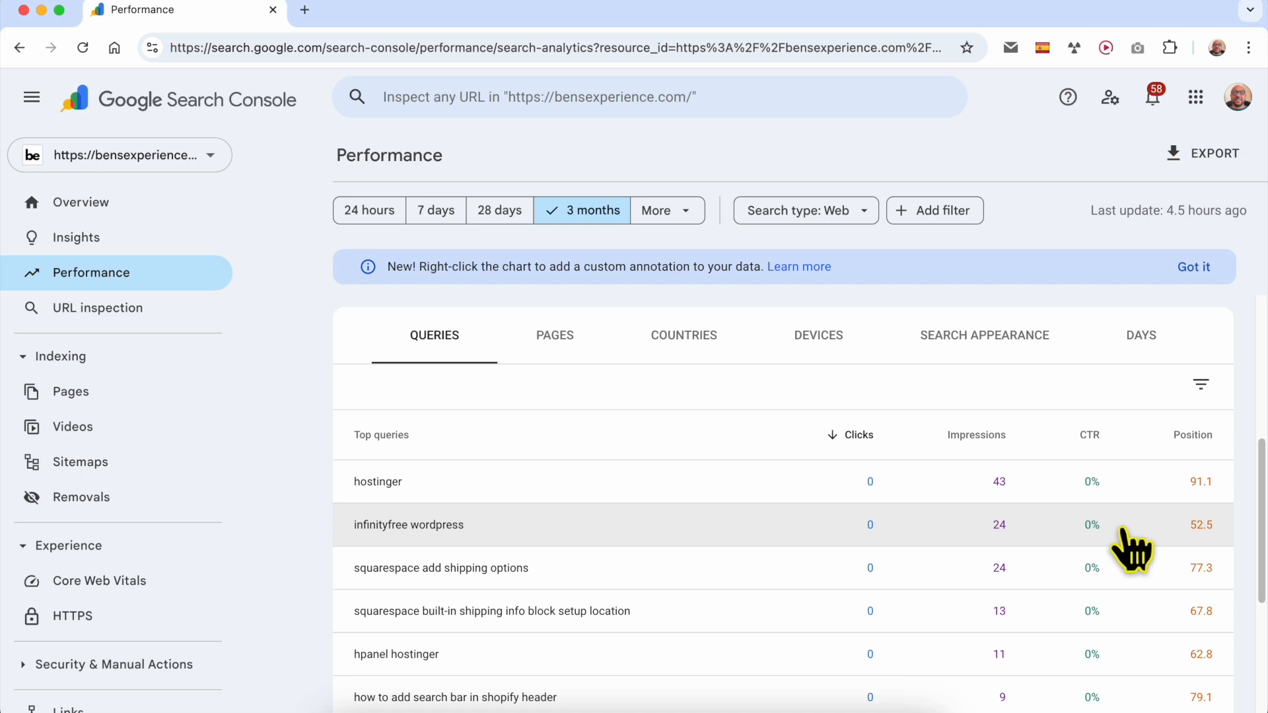
click(1196, 436)
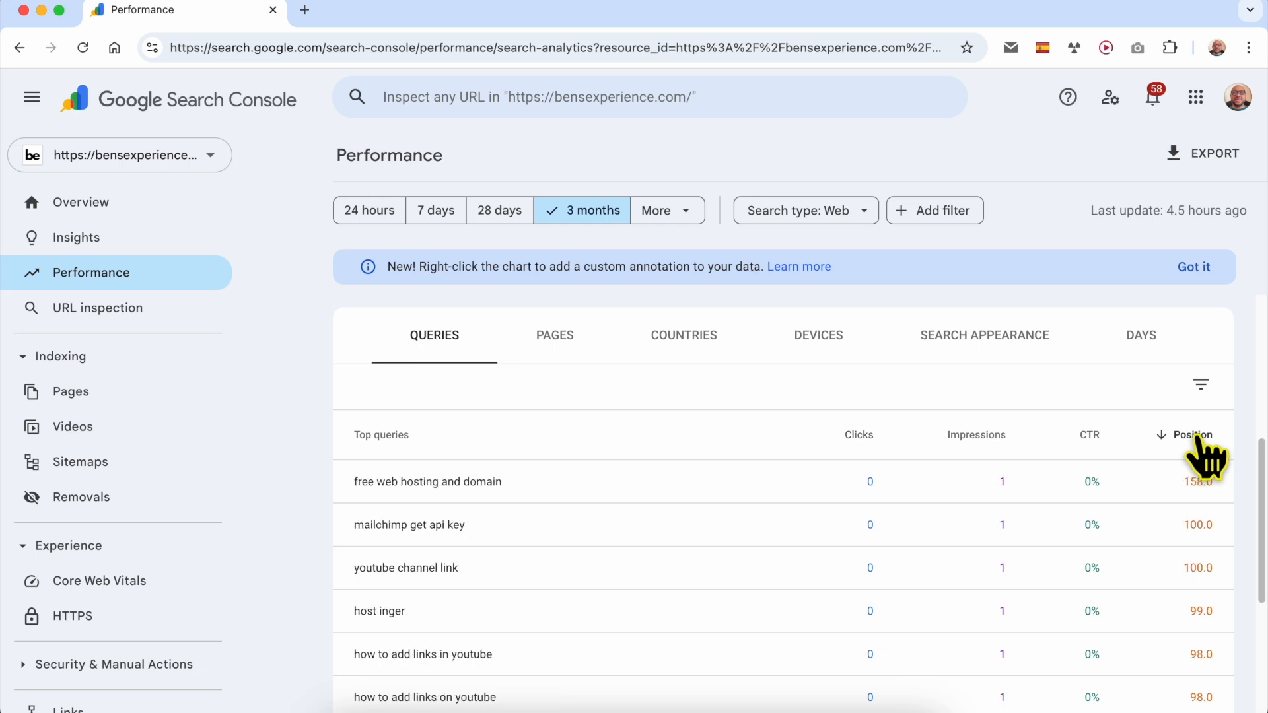
click(1195, 436)
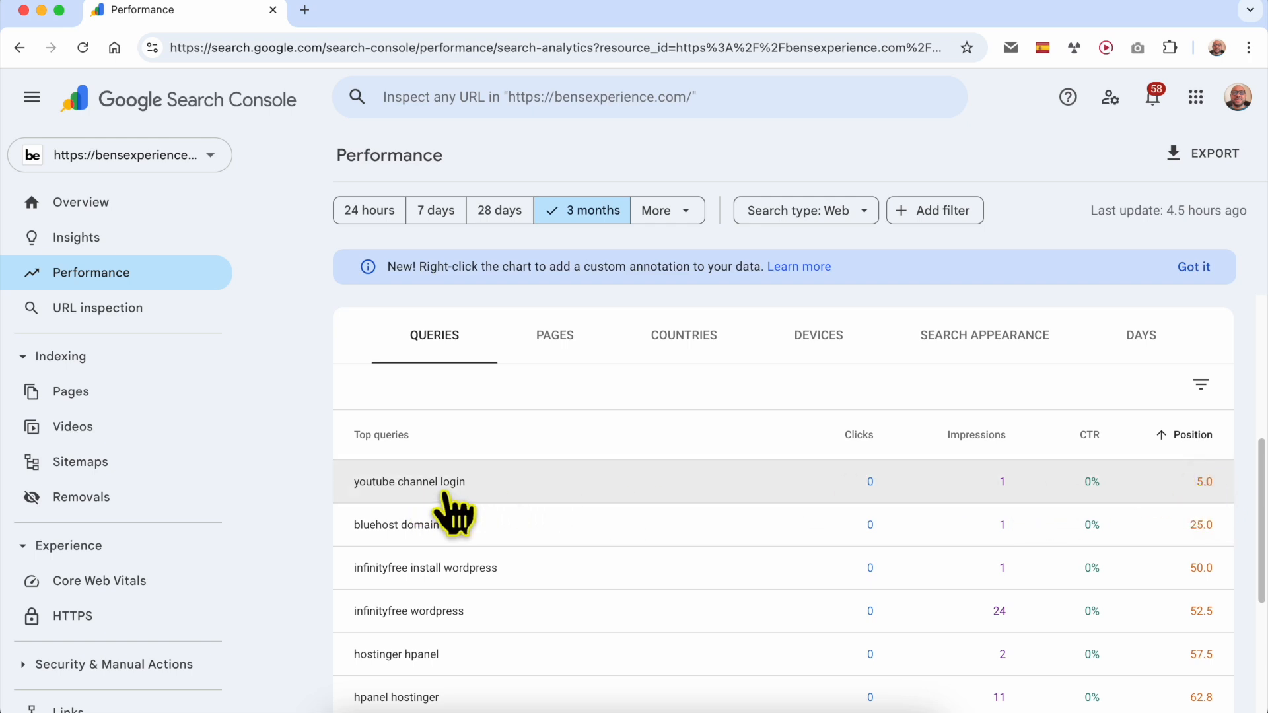
- Filter the Performance report by the query "youtube channel login" and examine the pages listed for it
click(405, 486)
mouse_move(553, 539)
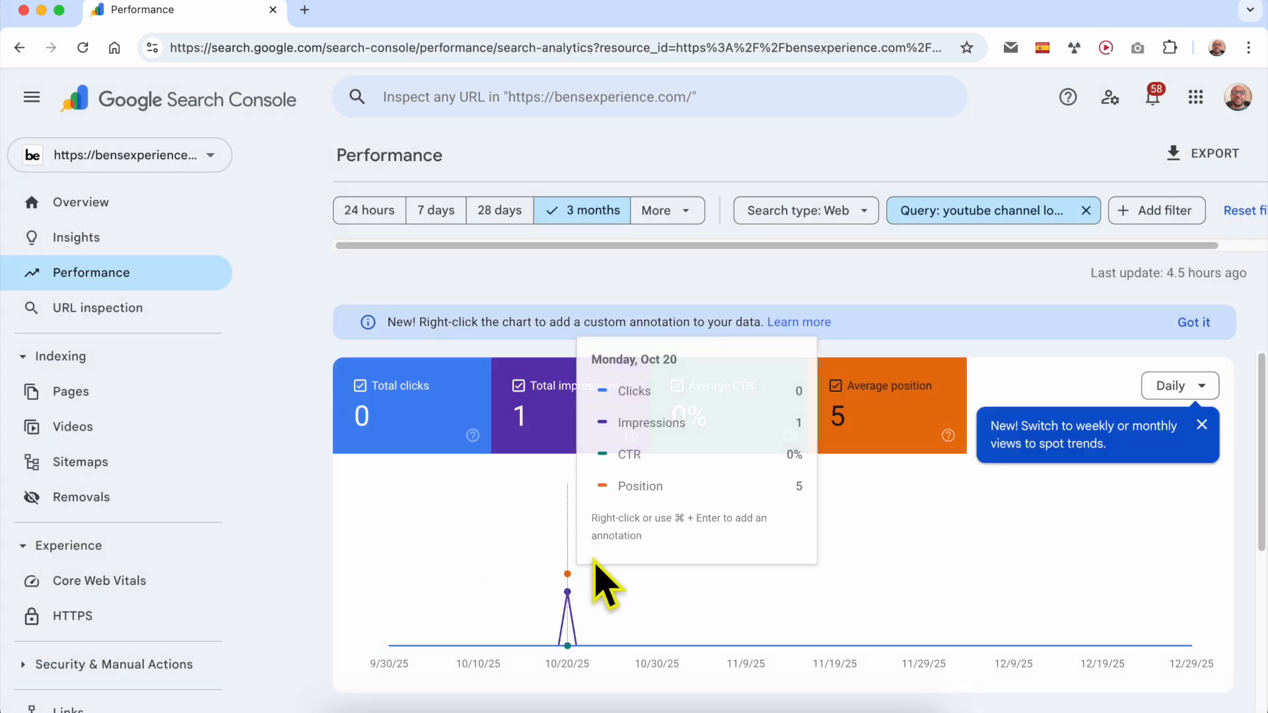
scroll(848, 422, down, 1)
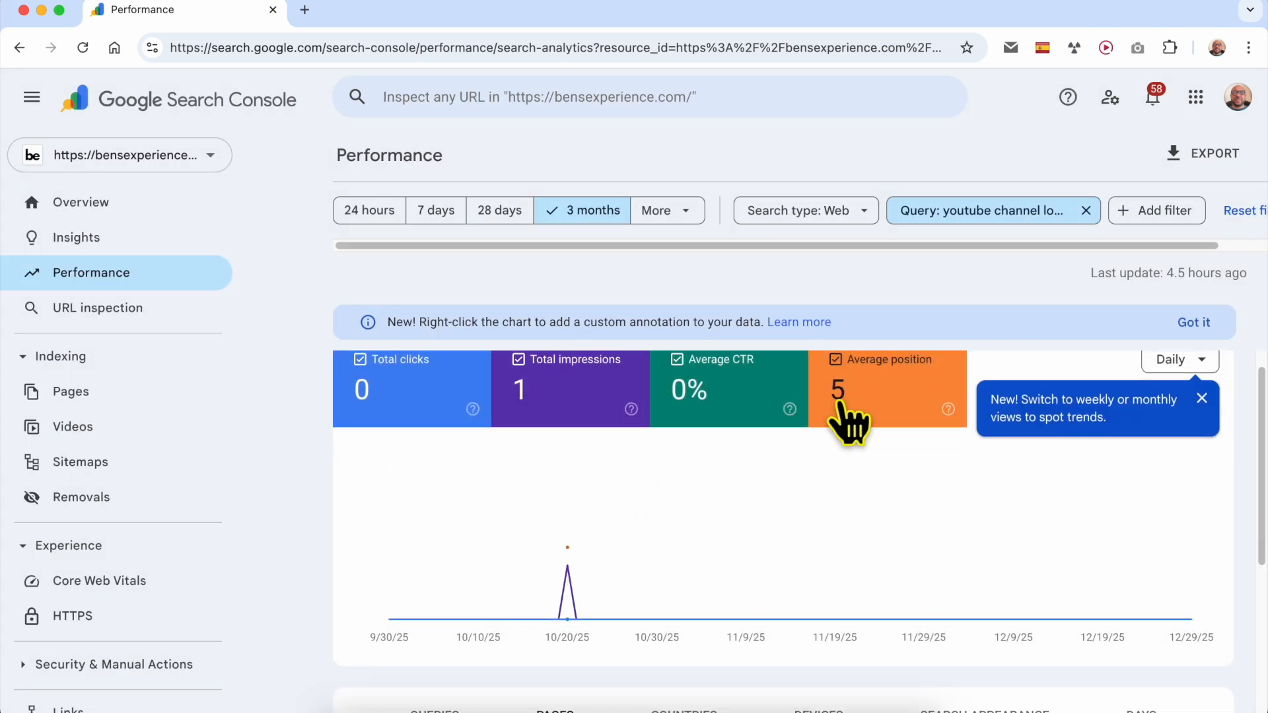
scroll(845, 430, down, 5)
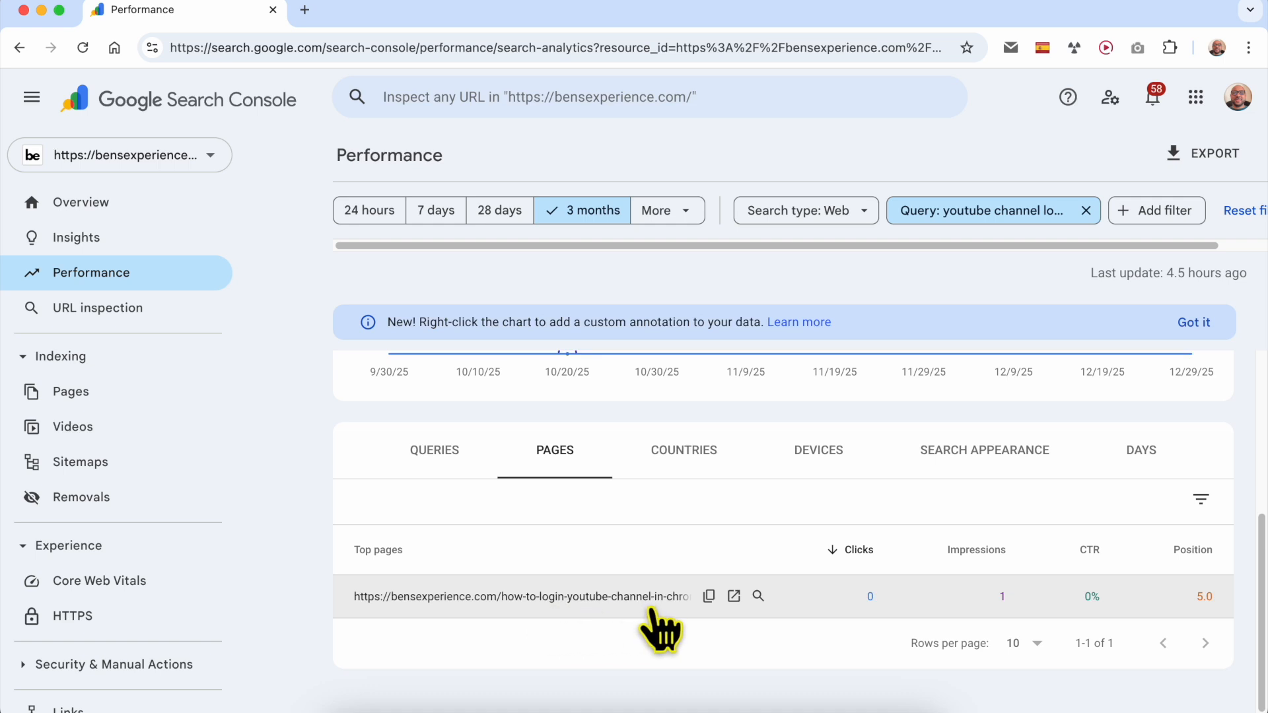
- Review the filtered query's Queries and Countries breakdowns, finishing on its Pages breakdown
click(439, 456)
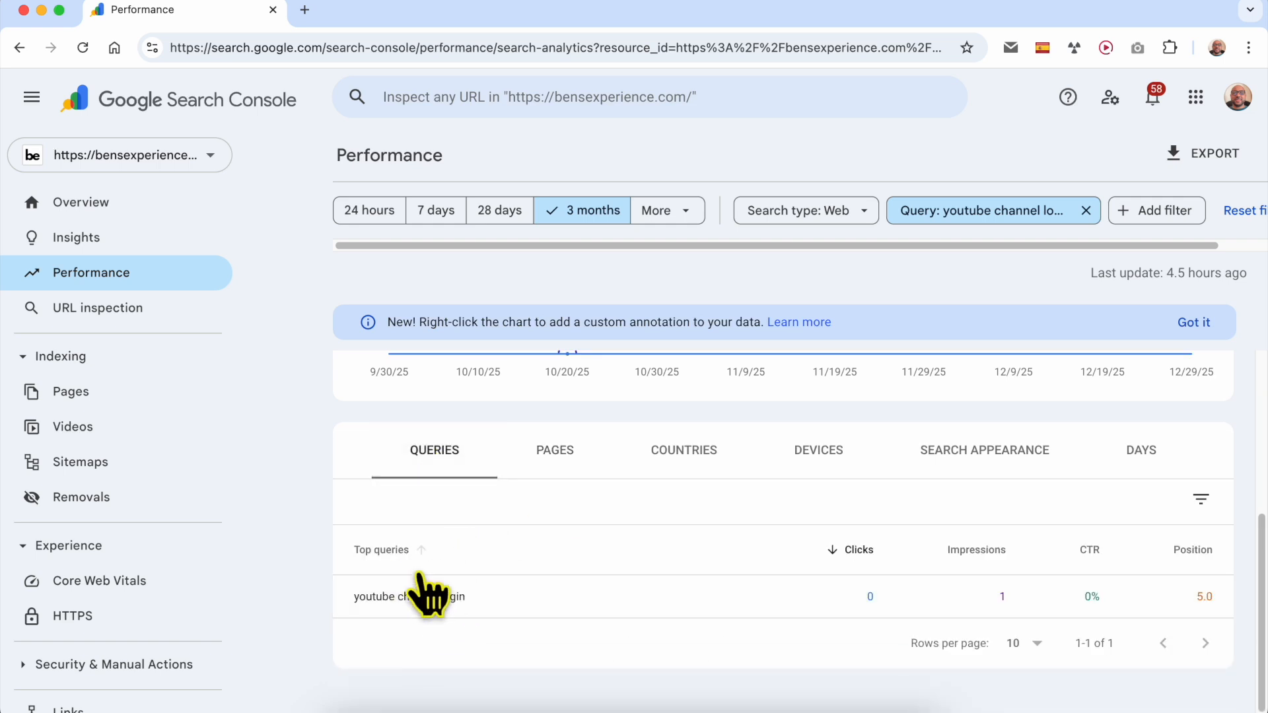
click(710, 459)
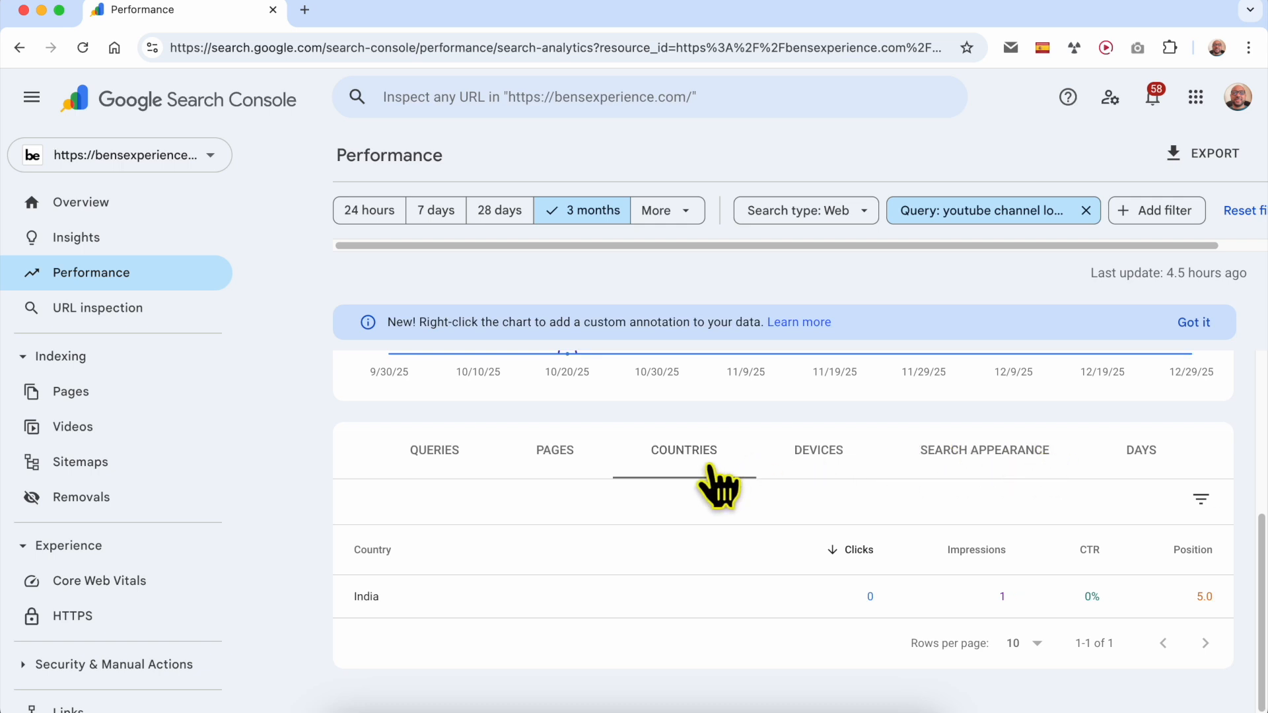
click(563, 461)
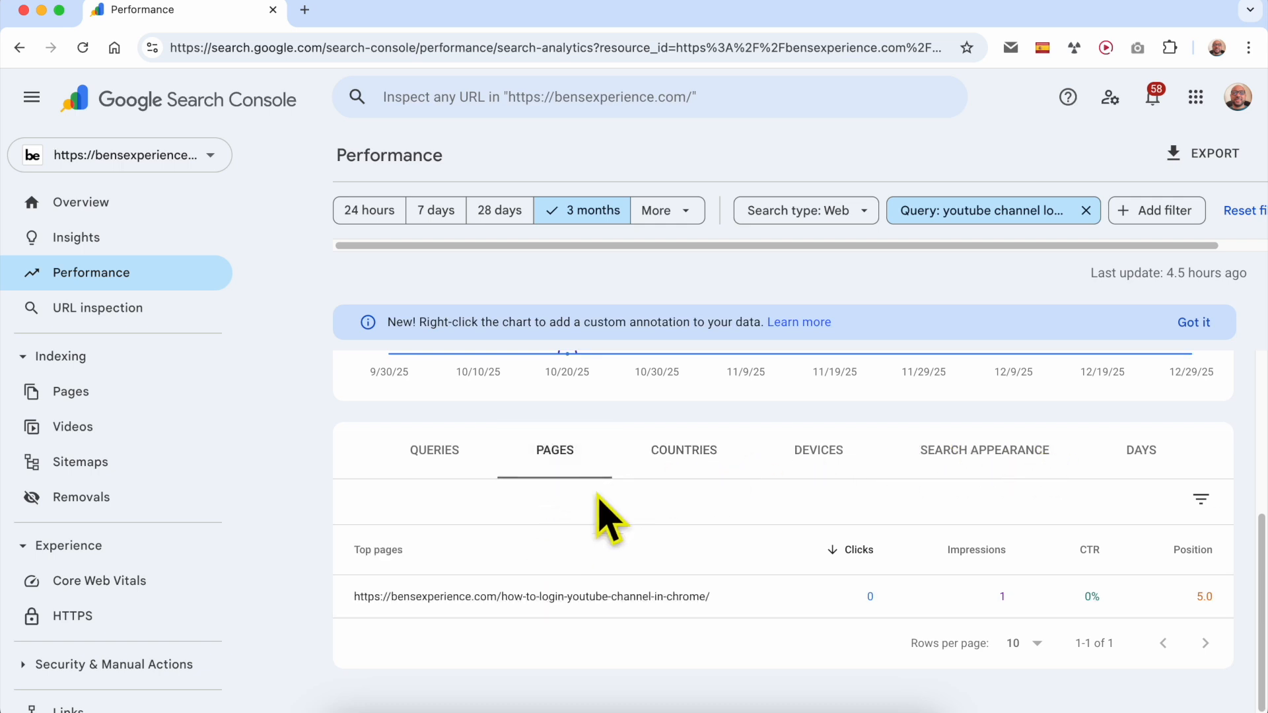
- Copy the query text "youtube channel login" from the Queries table
click(437, 464)
drag(323, 604, 356, 602)
click(487, 651)
right_click(362, 619)
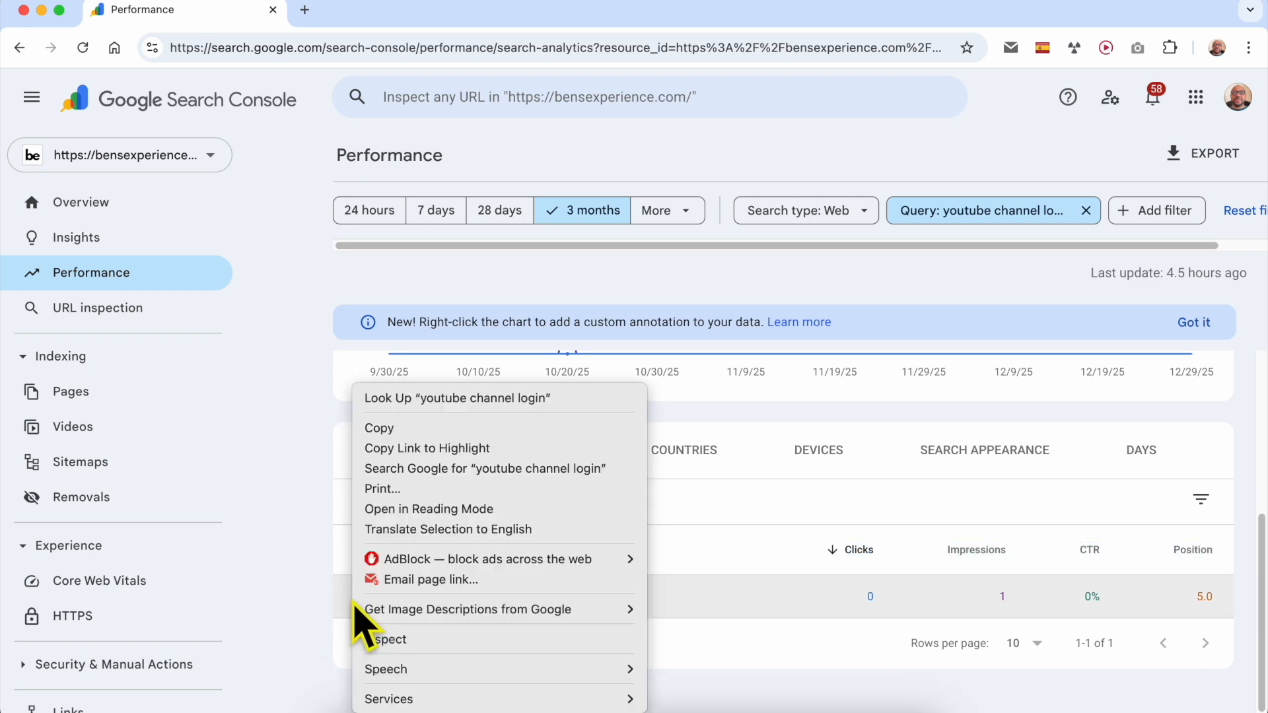
click(423, 428)
- Open ChatGPT in a new browser tab
click(335, 52)
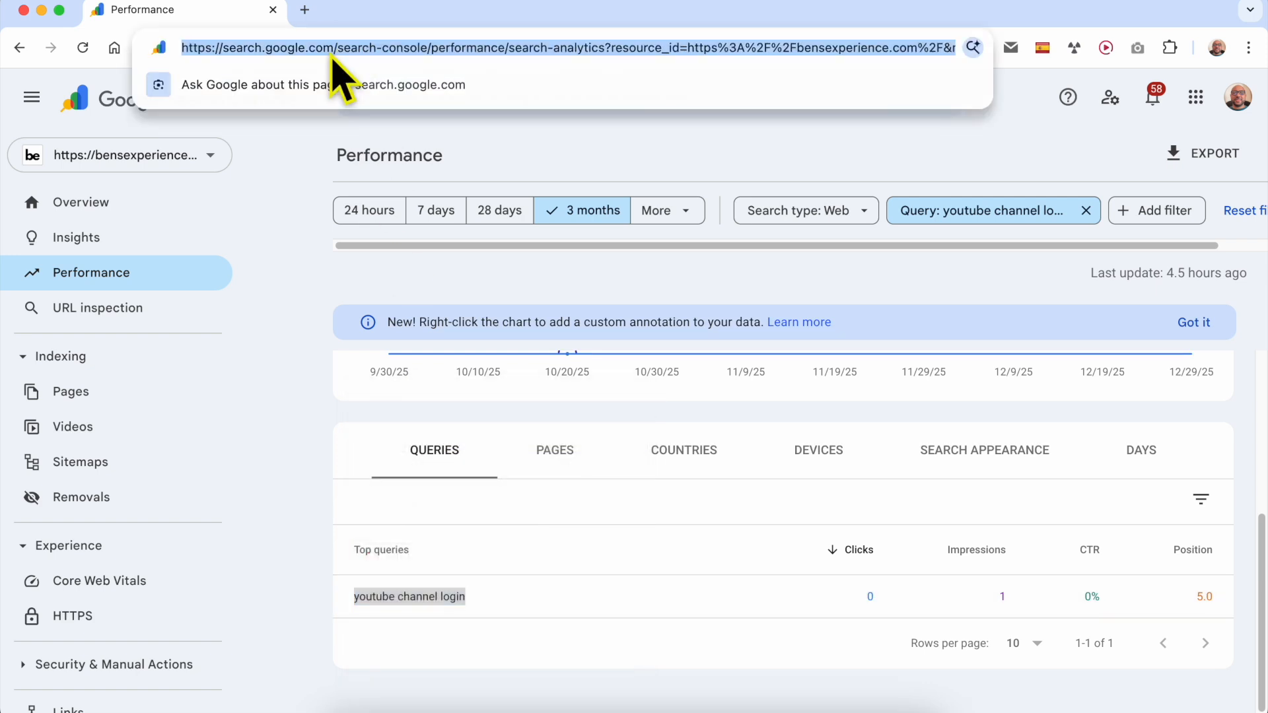
text(chatp)
key(BackSpace)
text(gpt)
key(Return)
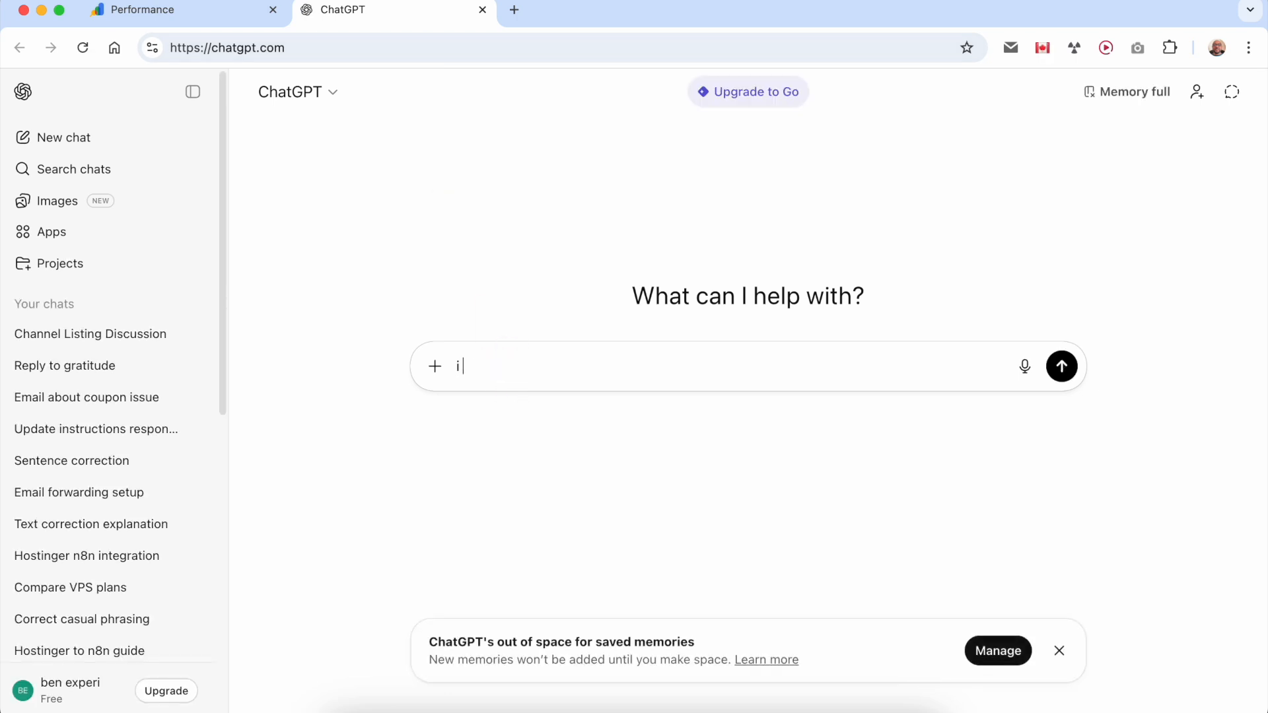
text(i want my w)
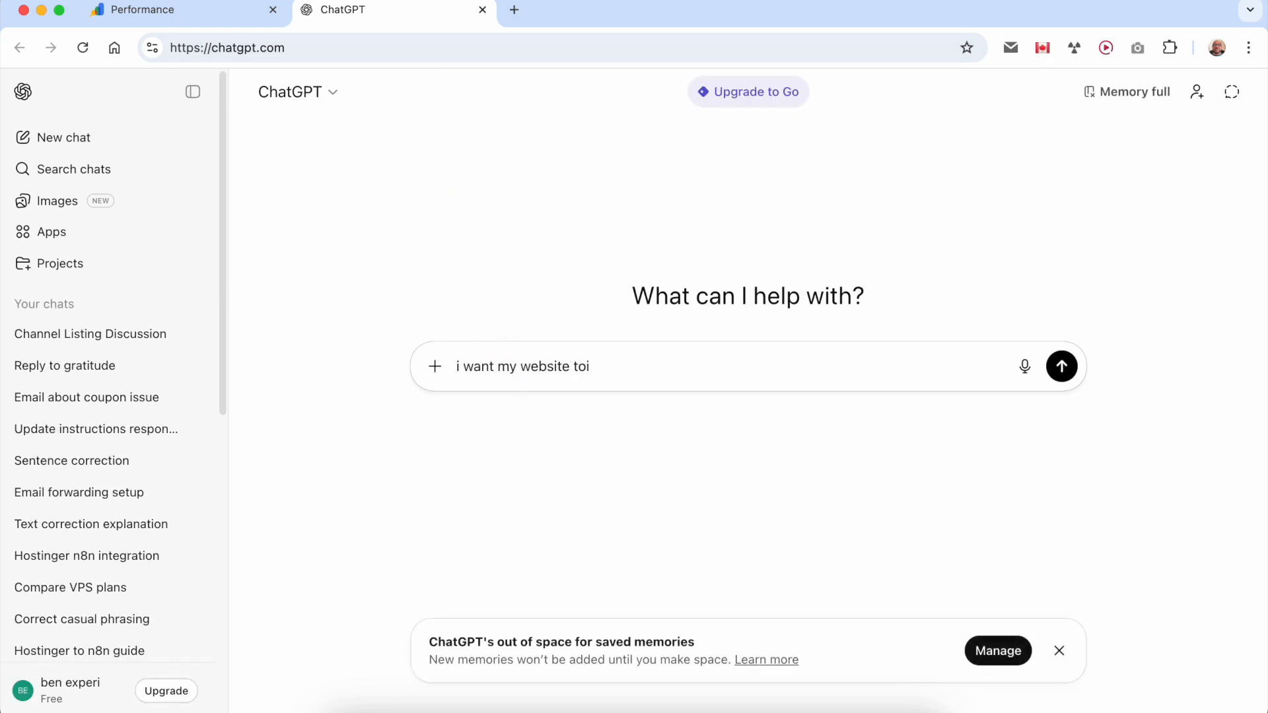
text(ebsite to)
key(super+a)
- Submit "i want to optimise my website ranking for this keyword : youtube channel login", "give me a related keywords", "and write me a blog post for it"
text(i want to m)
key(BackSpace)
text(pti)
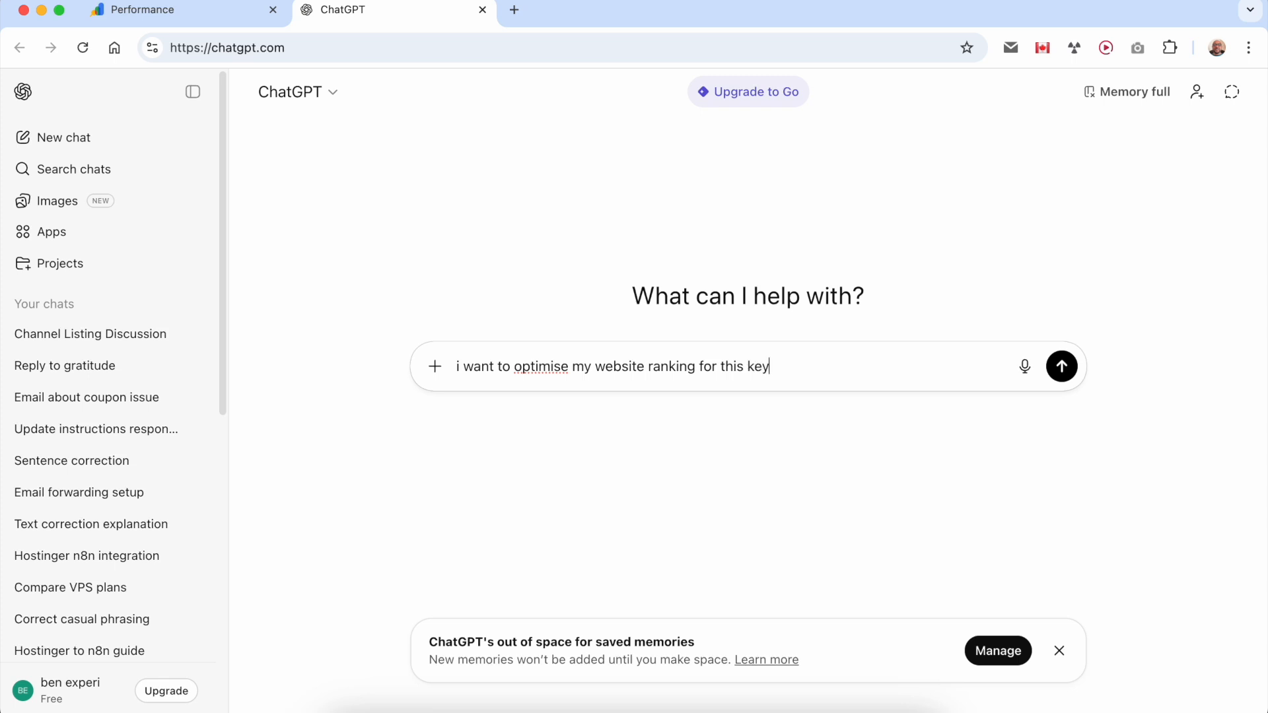
key(shift+Return)
text(give me a related keywords)
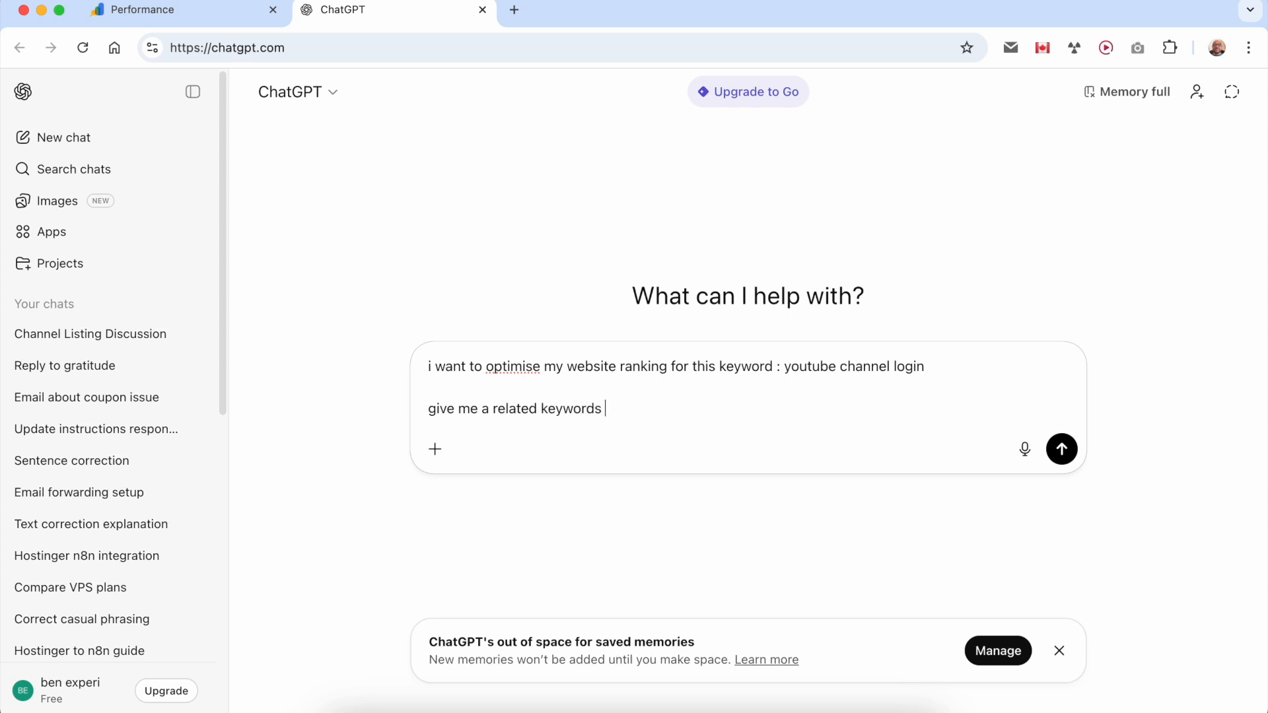
key(shift+Return)
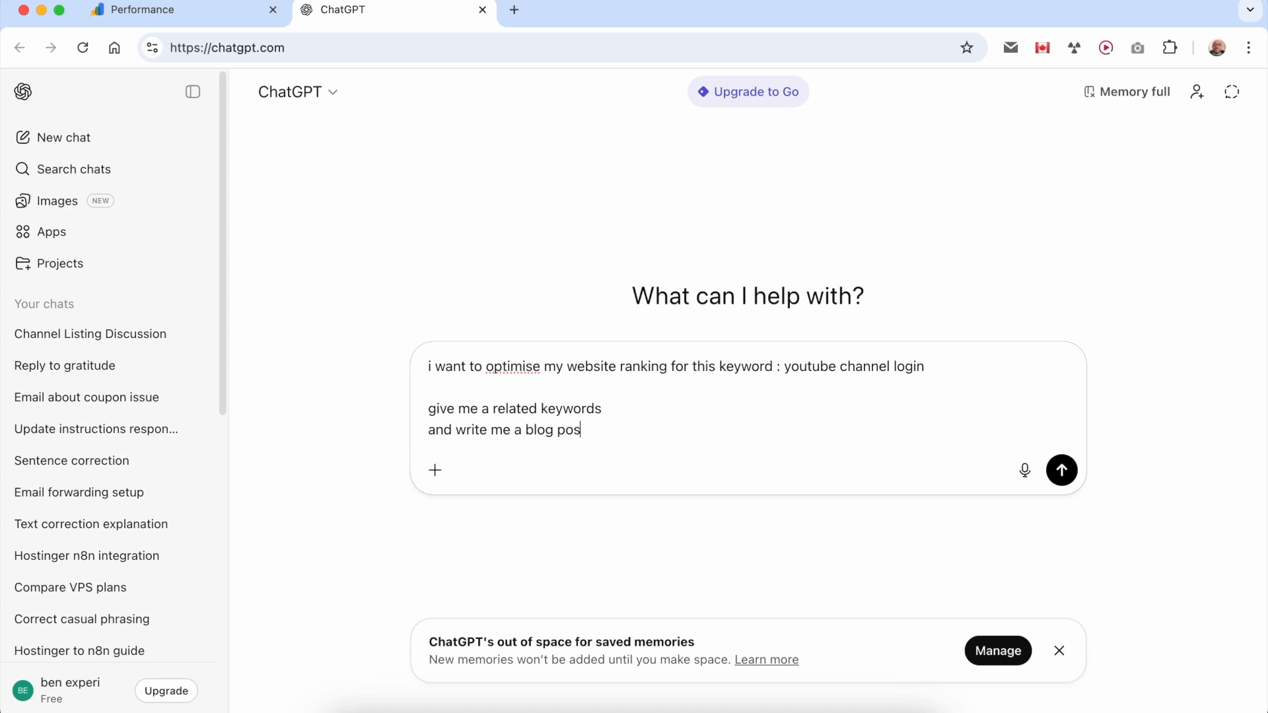
key(Return)
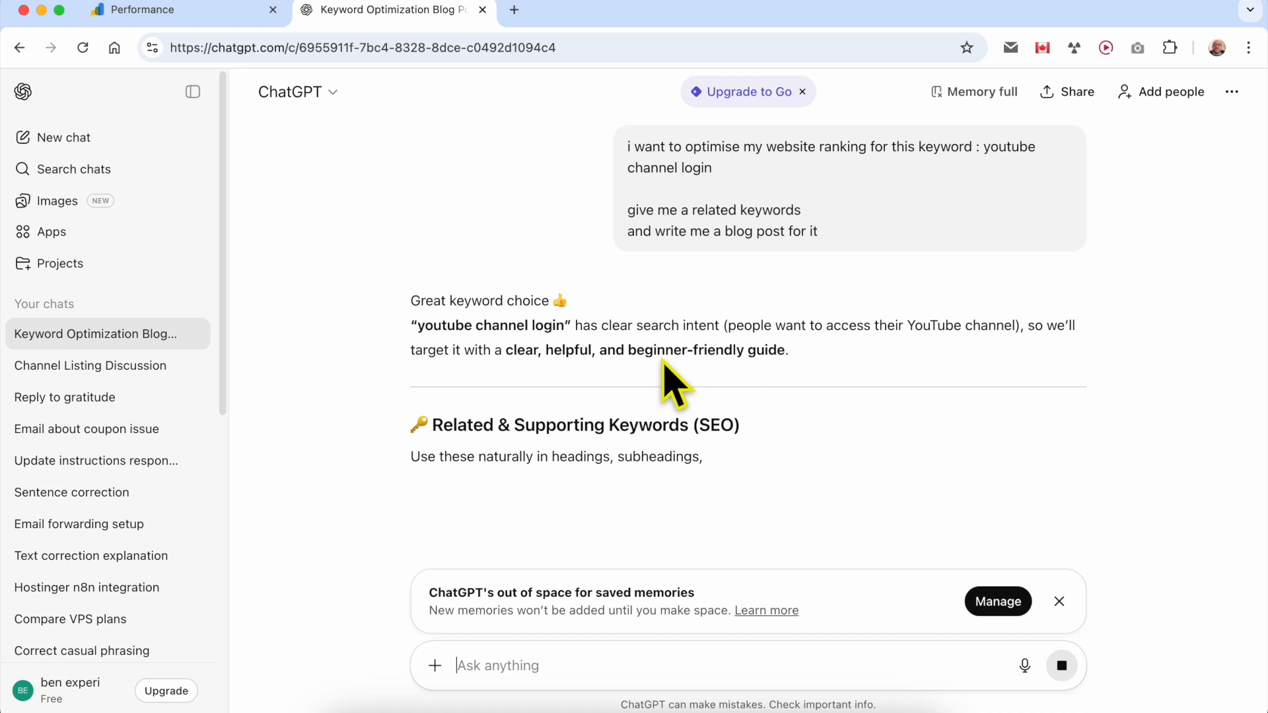
- Read through the primary, secondary / long-tail and LSI keyword lists in ChatGPT's answer
scroll(446, 428, down, 2)
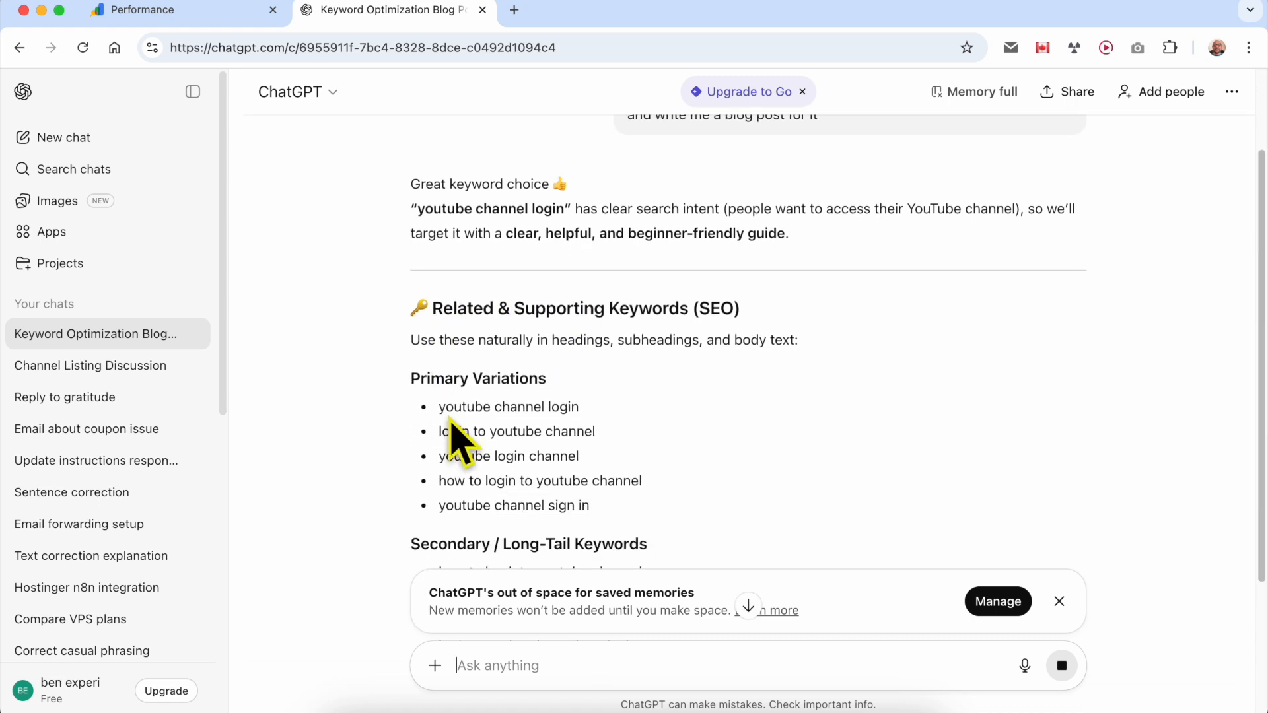
drag(423, 376, 410, 288)
scroll(700, 508, down, 5)
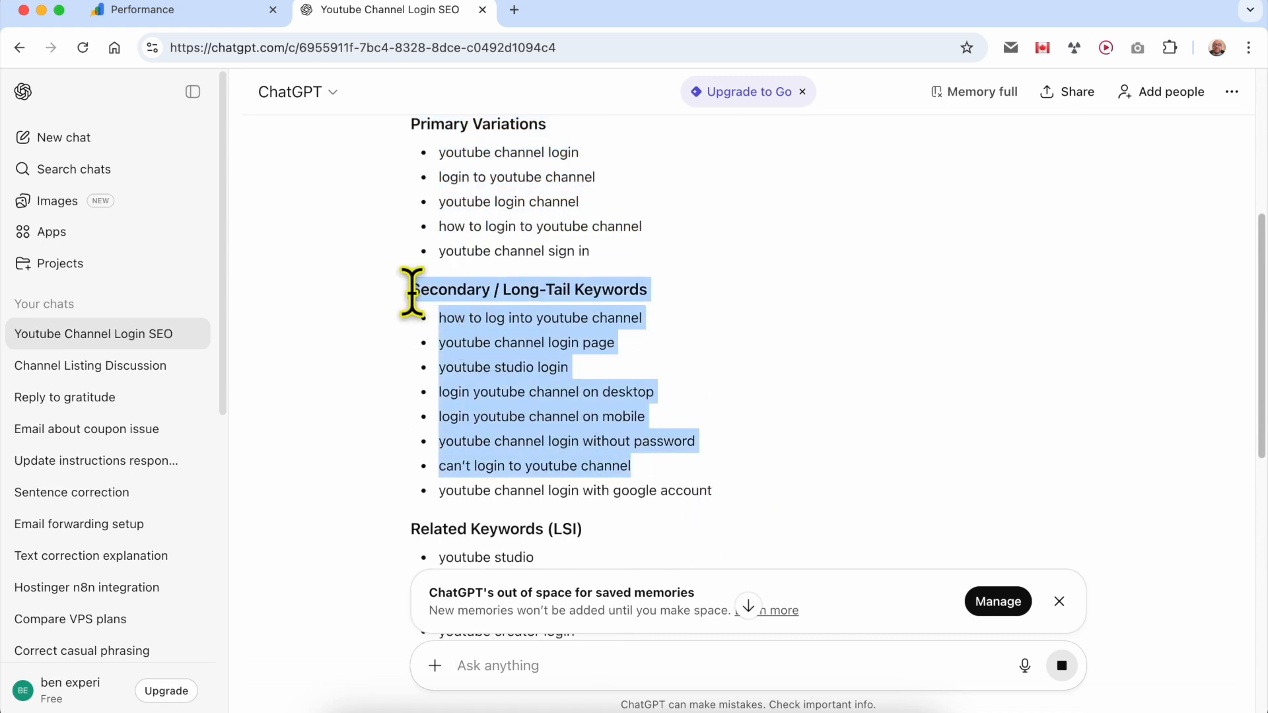
click(746, 367)
scroll(731, 425, down, 3)
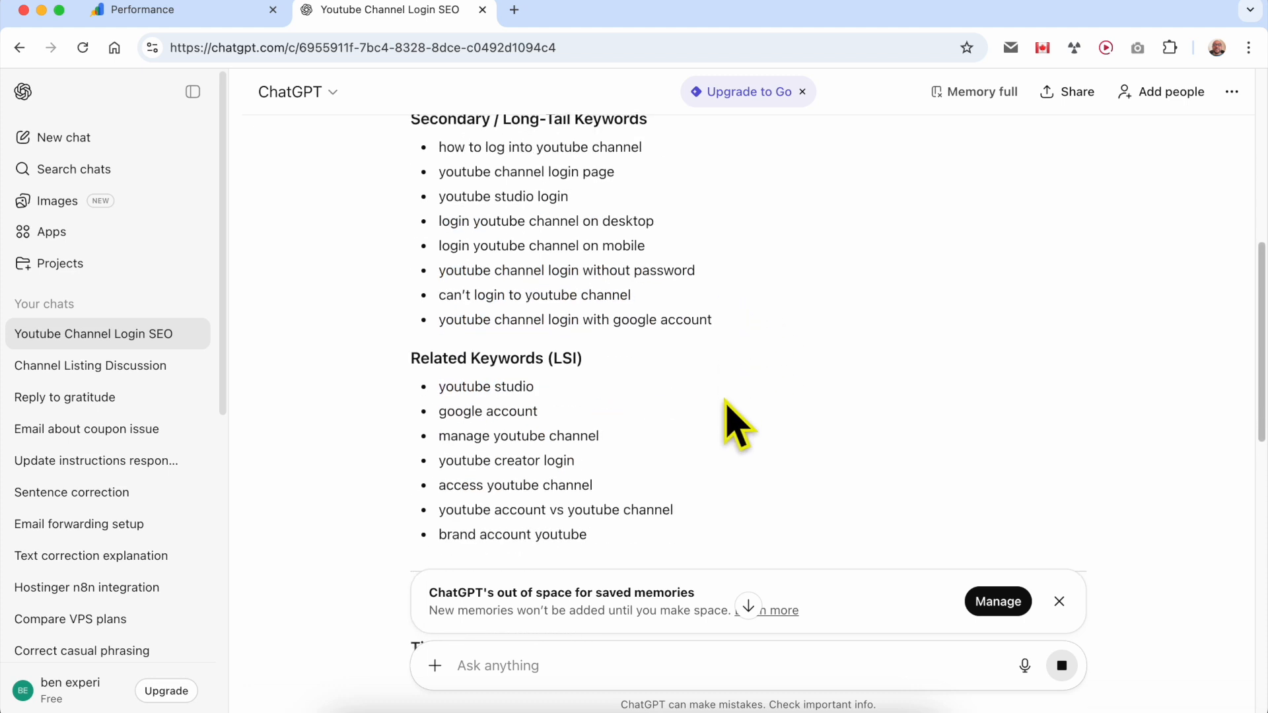
scroll(448, 382, down, 1)
scroll(444, 350, up, 4)
scroll(444, 362, up, 6)
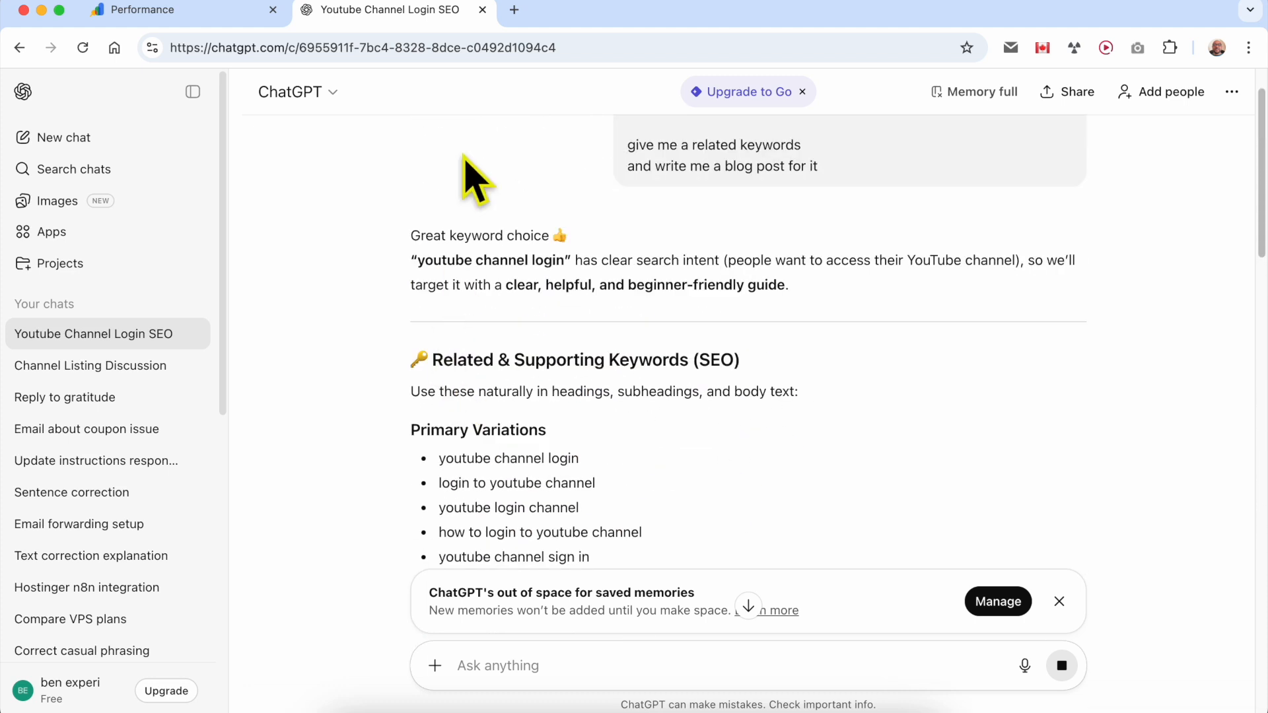
- Highlight "youtube channel login" in the sent prompt and examine the individual primary and long-tail keyword suggestions against it
scroll(679, 169, up, 2)
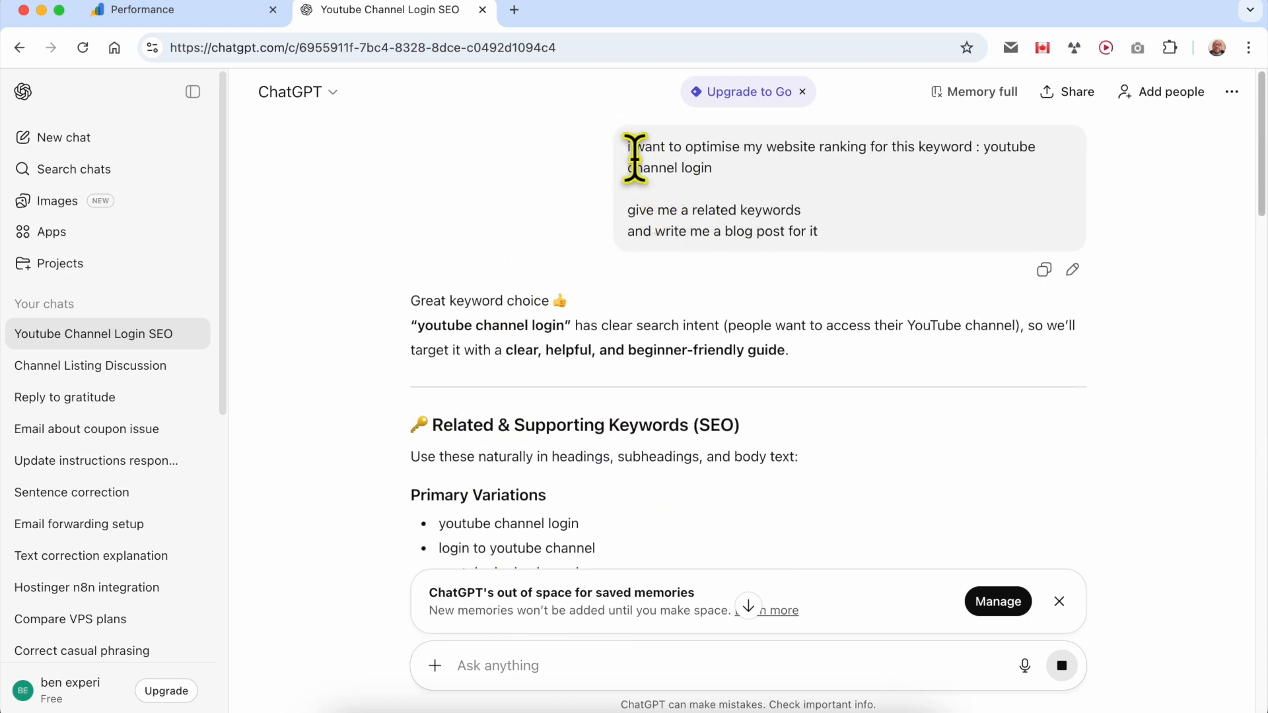
drag(938, 171, 963, 146)
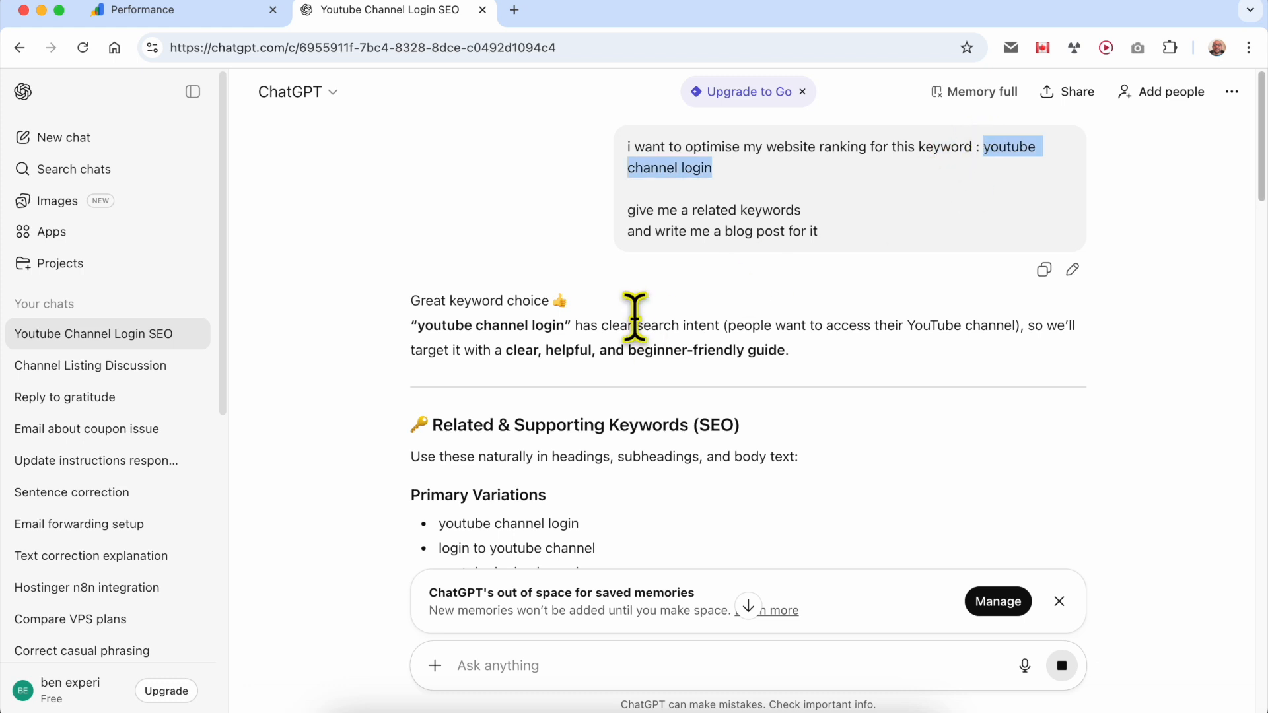
scroll(641, 330, down, 1)
click(446, 505)
scroll(595, 482, down, 2)
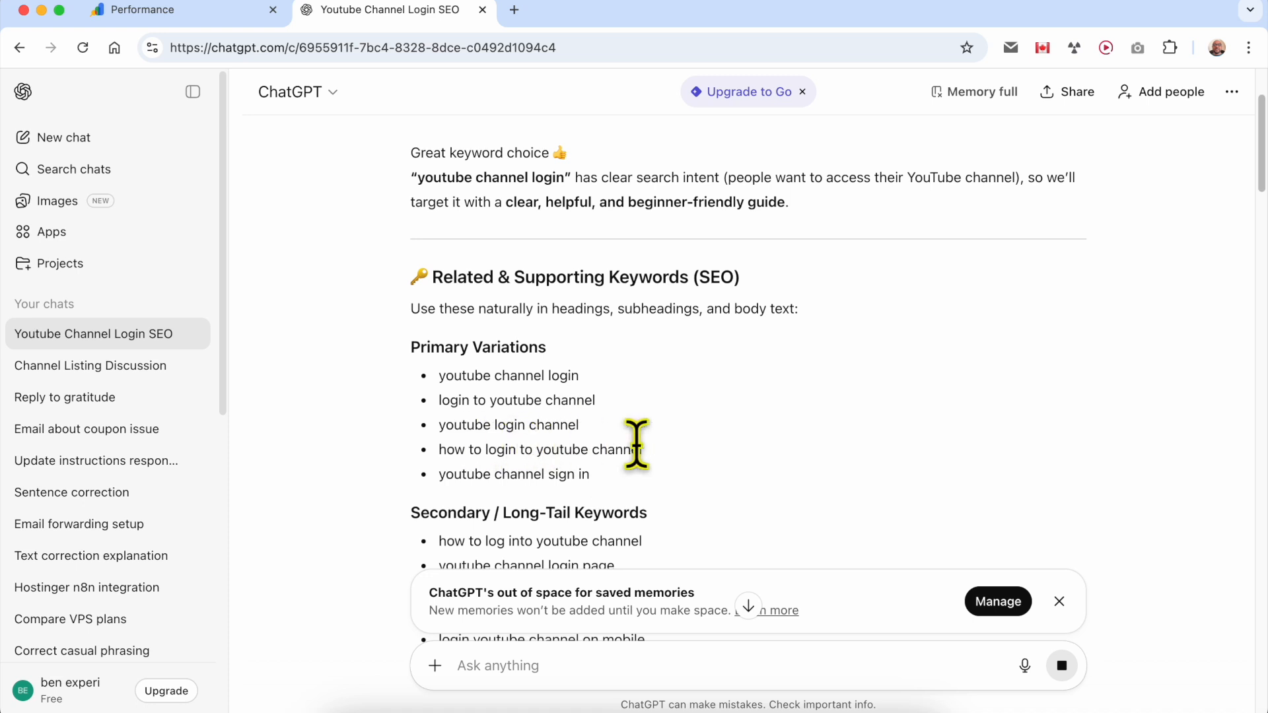
drag(634, 474, 405, 486)
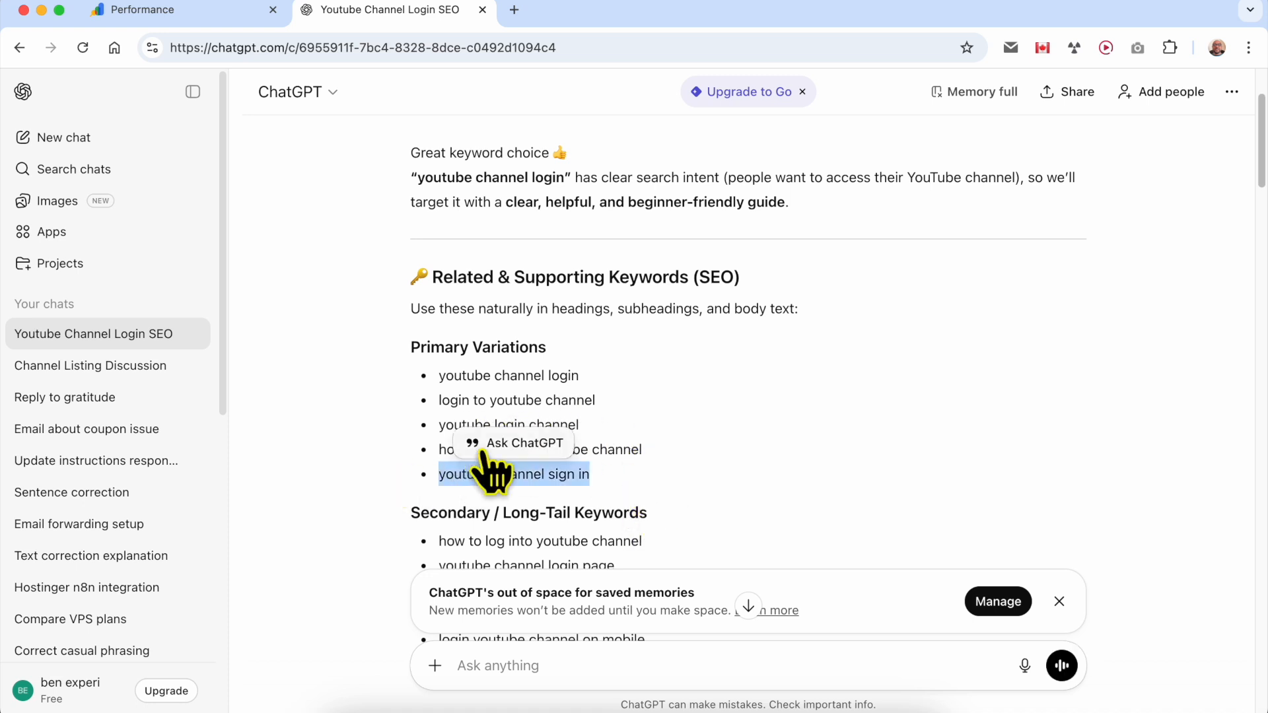
scroll(603, 467, down, 5)
click(674, 370)
drag(724, 487, 447, 306)
click(461, 331)
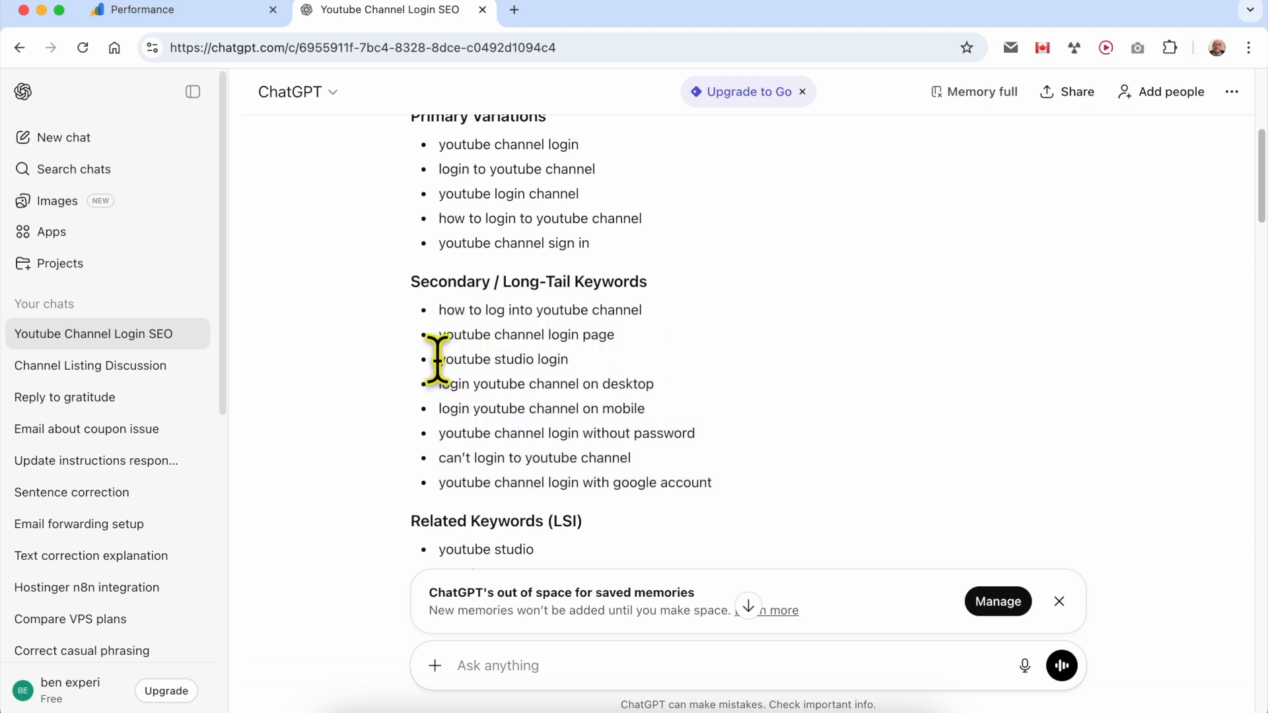
drag(439, 356, 585, 374)
drag(437, 387, 766, 441)
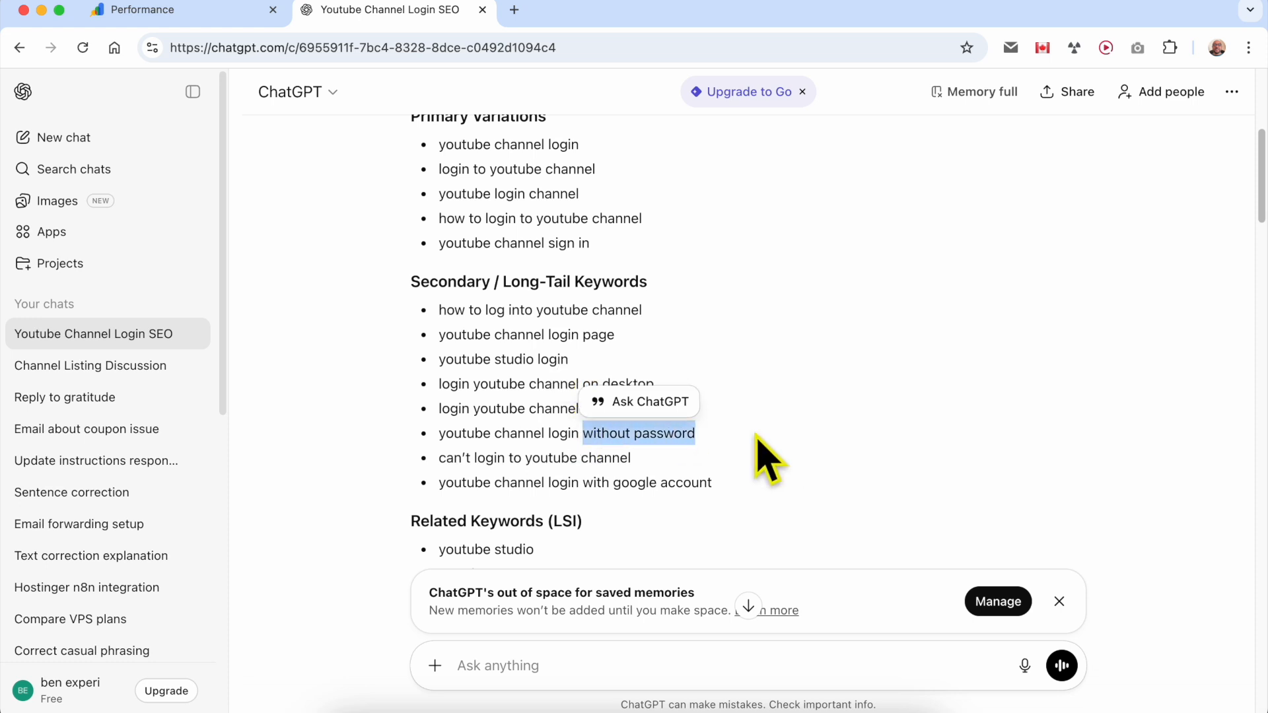
- Highlight the "youtube channel login with google account" suggestion and review the Related Keywords (LSI) list down to the blog post
drag(436, 485, 754, 489)
scroll(756, 509, down, 3)
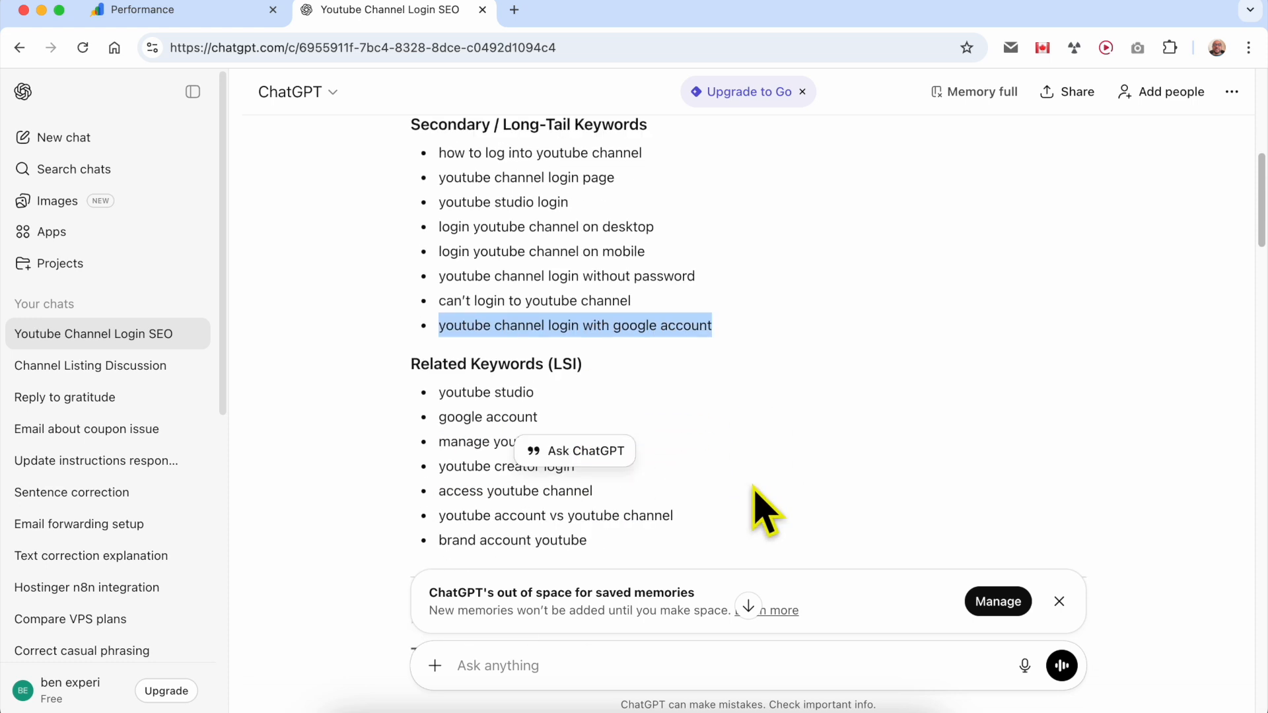
scroll(736, 419, down, 2)
click(739, 430)
scroll(745, 436, down, 3)
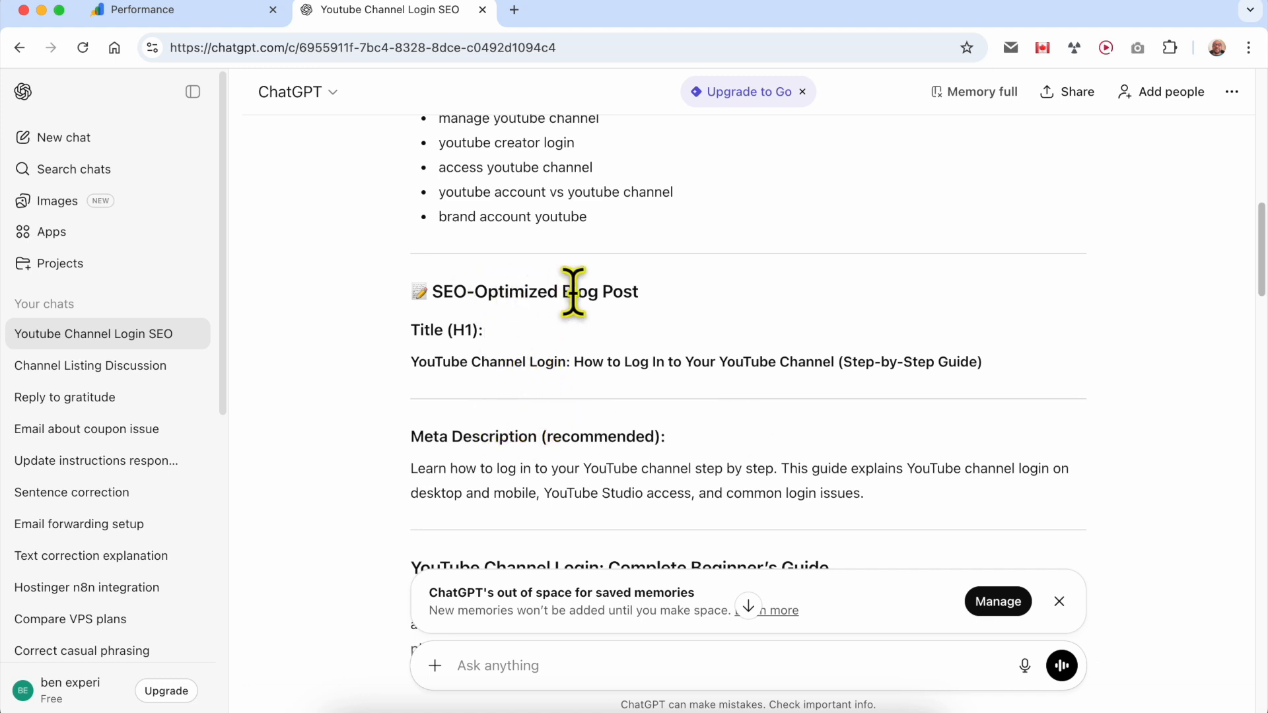
- Read through ChatGPT's SEO-optimized blog post from the title and meta description to the Brand Accounts section
scroll(817, 355, down, 5)
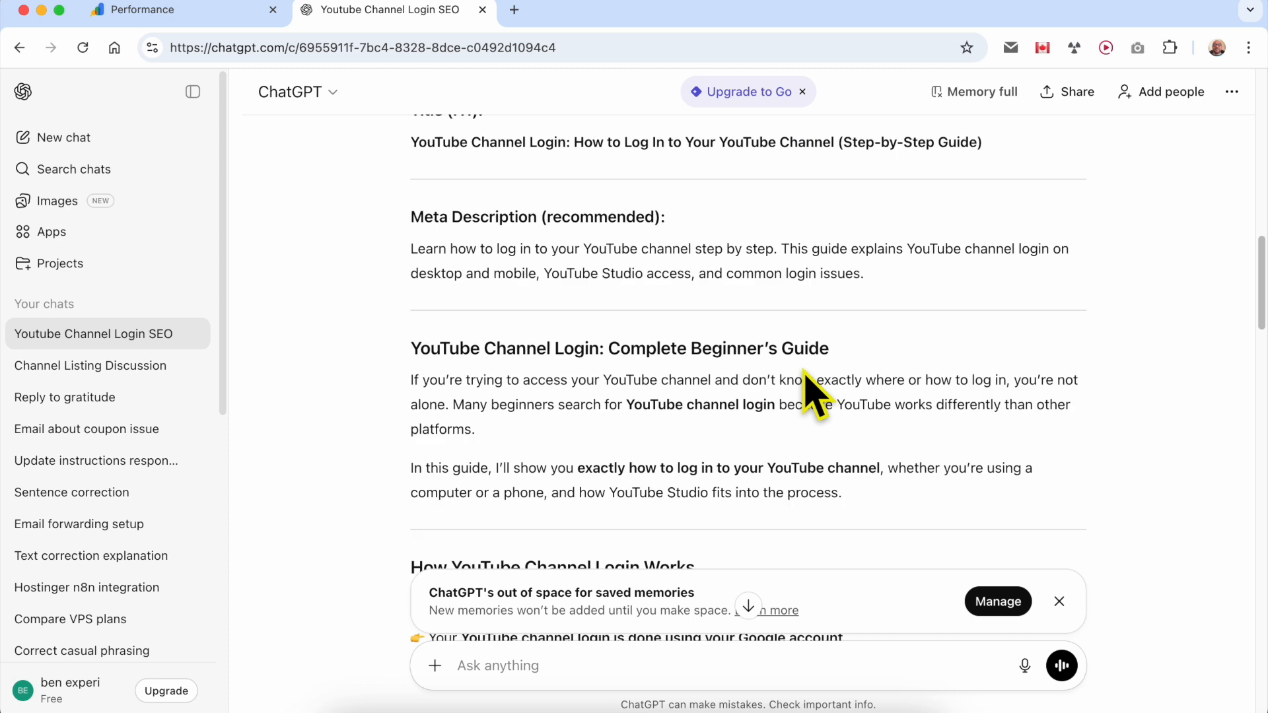
scroll(819, 317, down, 2)
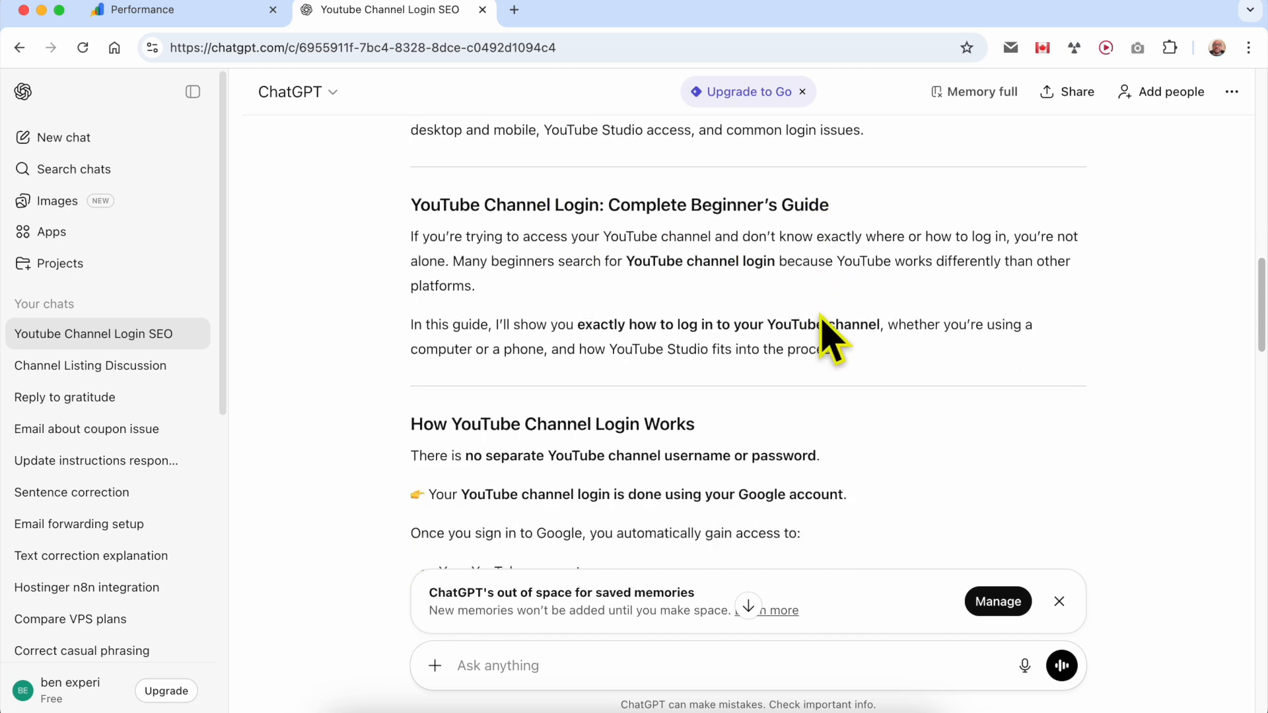
drag(404, 401, 756, 409)
scroll(758, 368, down, 5)
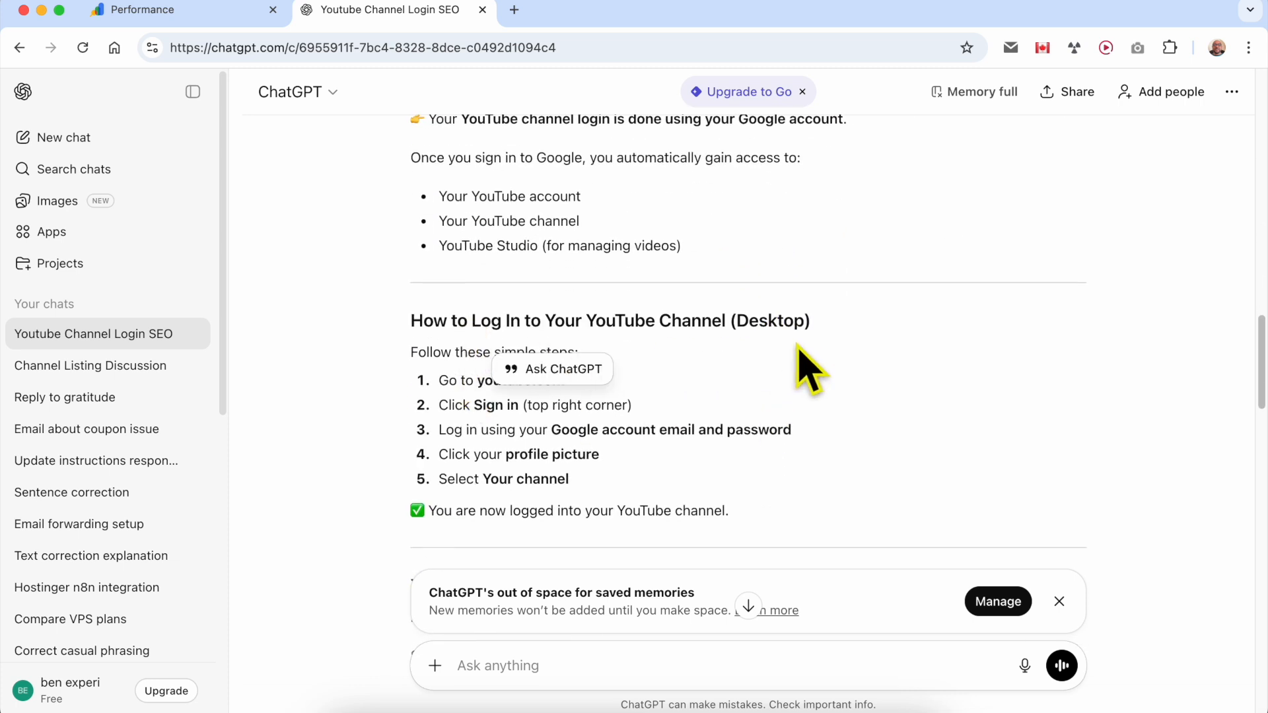
scroll(821, 357, down, 5)
drag(613, 291, 826, 311)
scroll(806, 383, down, 2)
drag(624, 463, 832, 464)
scroll(832, 464, down, 7)
scroll(785, 455, down, 3)
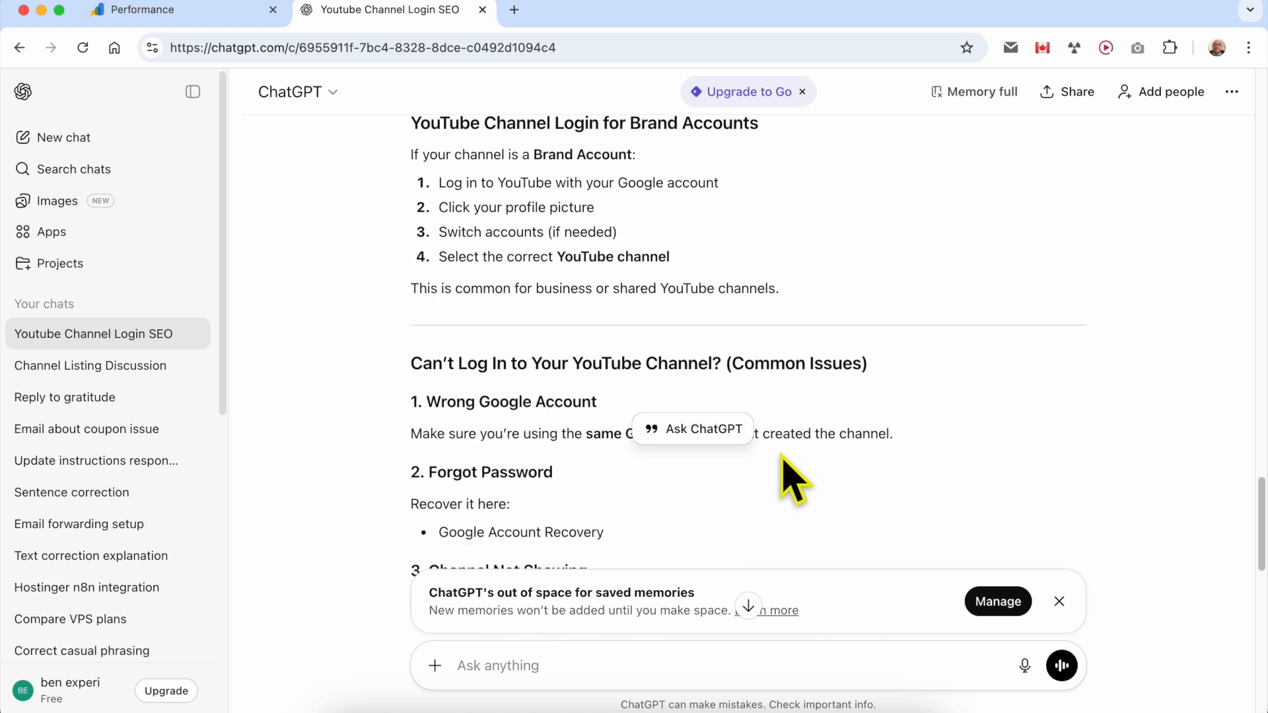
- Highlight the "Can't Log In to Your YouTube Channel? (Common Issues)" section and read on through Final Thoughts
click(790, 134)
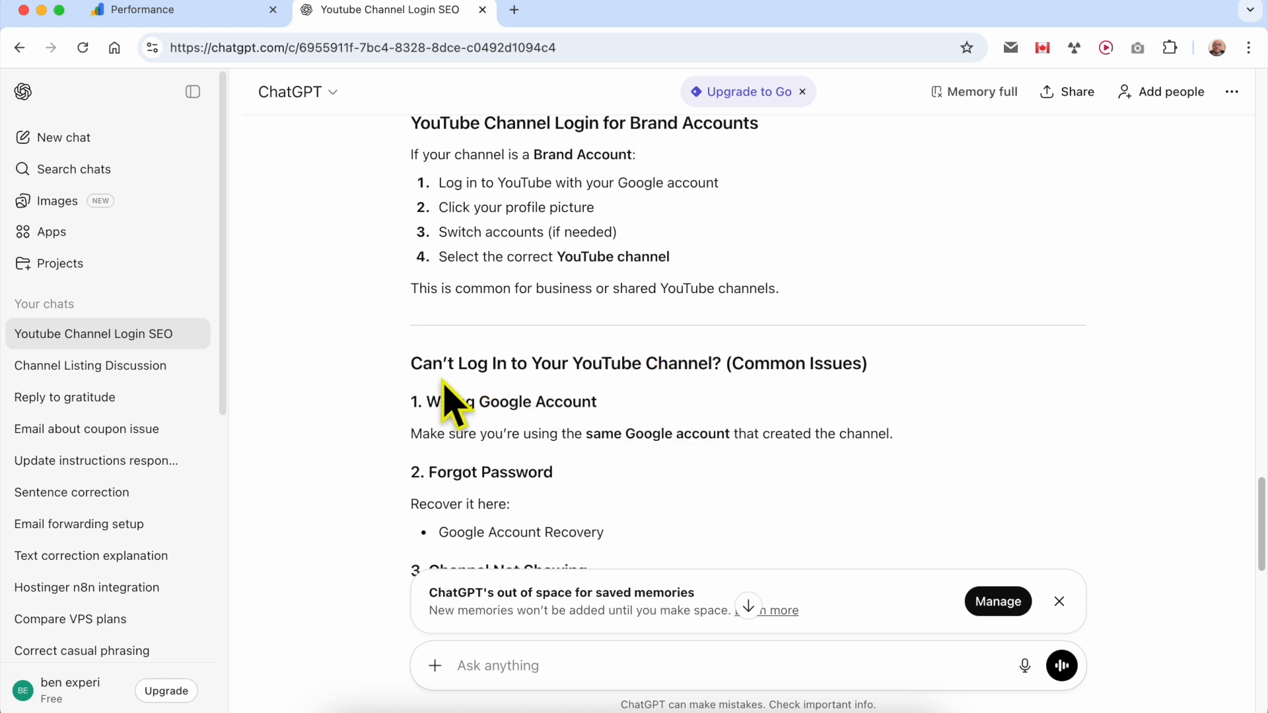
drag(403, 367, 702, 518)
scroll(703, 518, down, 4)
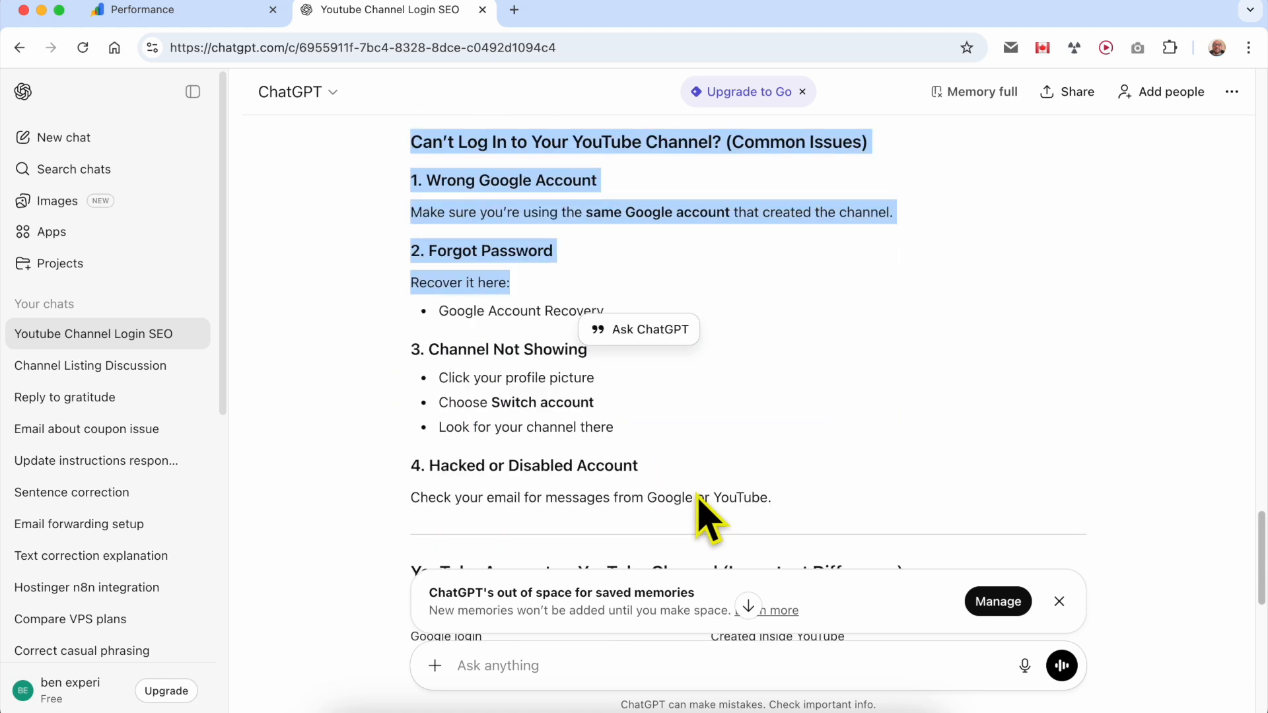
click(819, 454)
scroll(829, 462, down, 4)
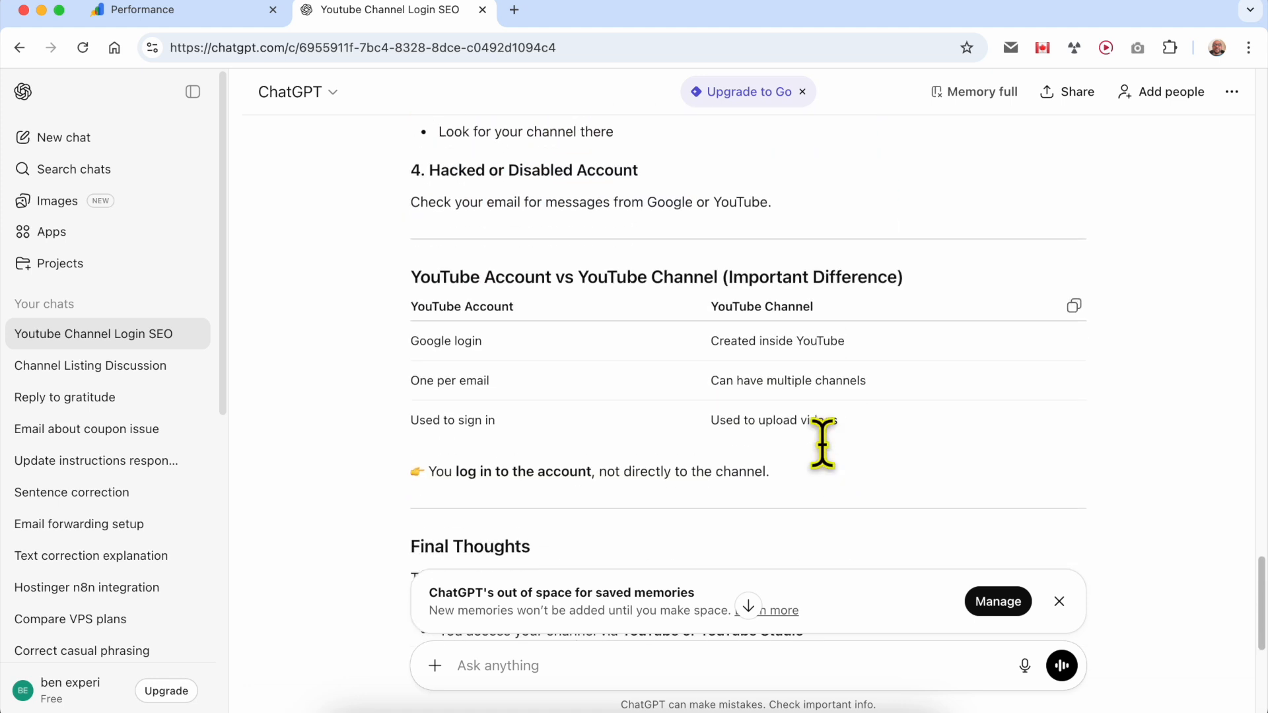
scroll(822, 442, down, 3)
scroll(674, 449, up, 5)
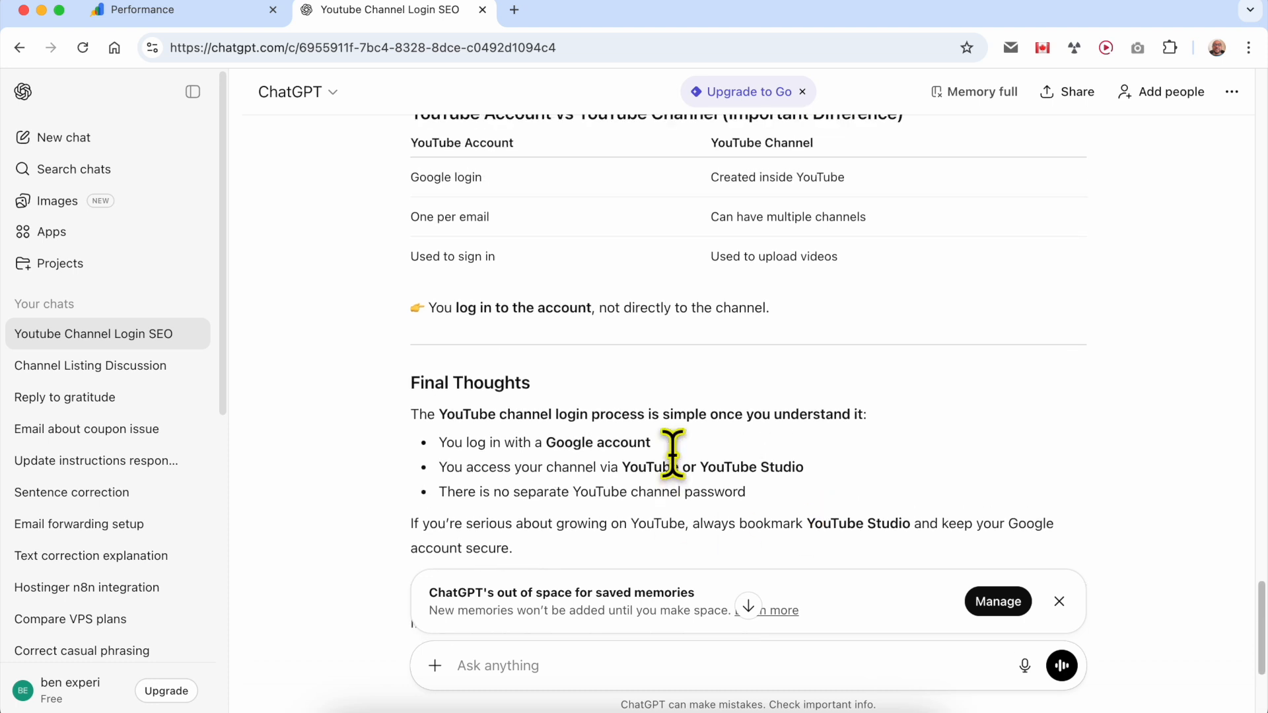
- Switch to Google Search Console, list the pages for the "youtube channel login" query and open the ranking article in a new tab
click(185, 13)
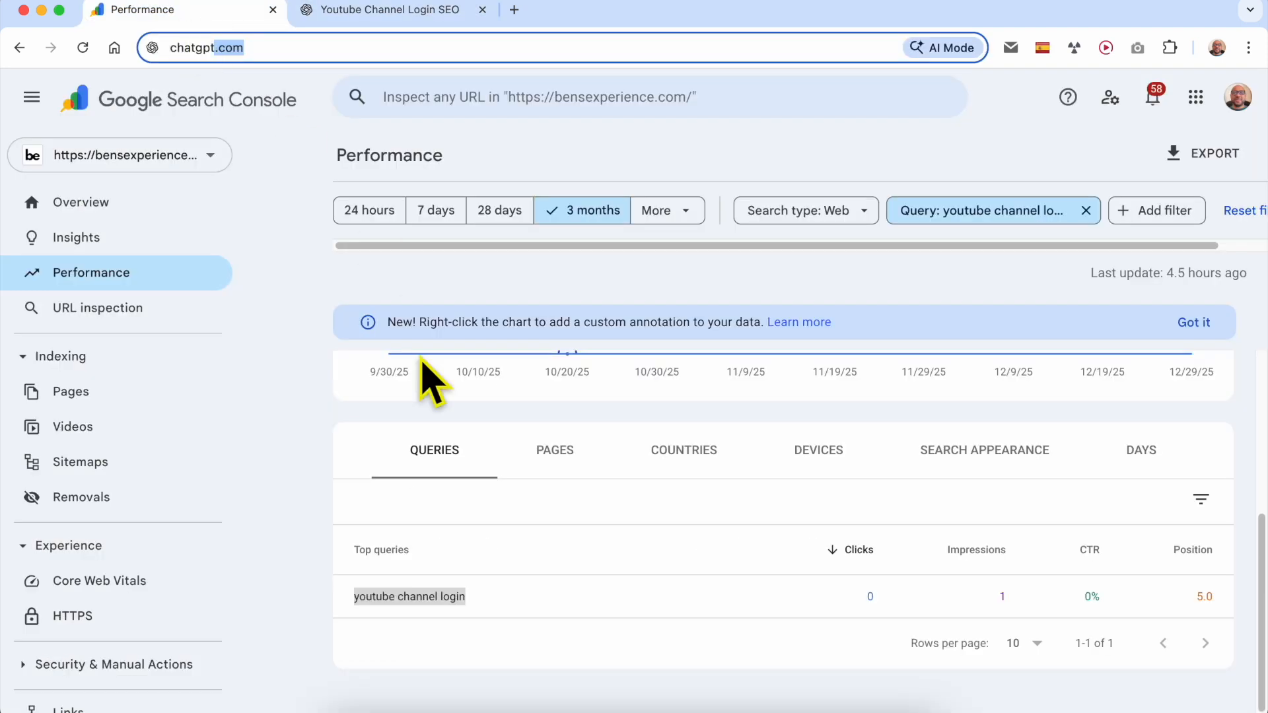
click(310, 429)
click(555, 451)
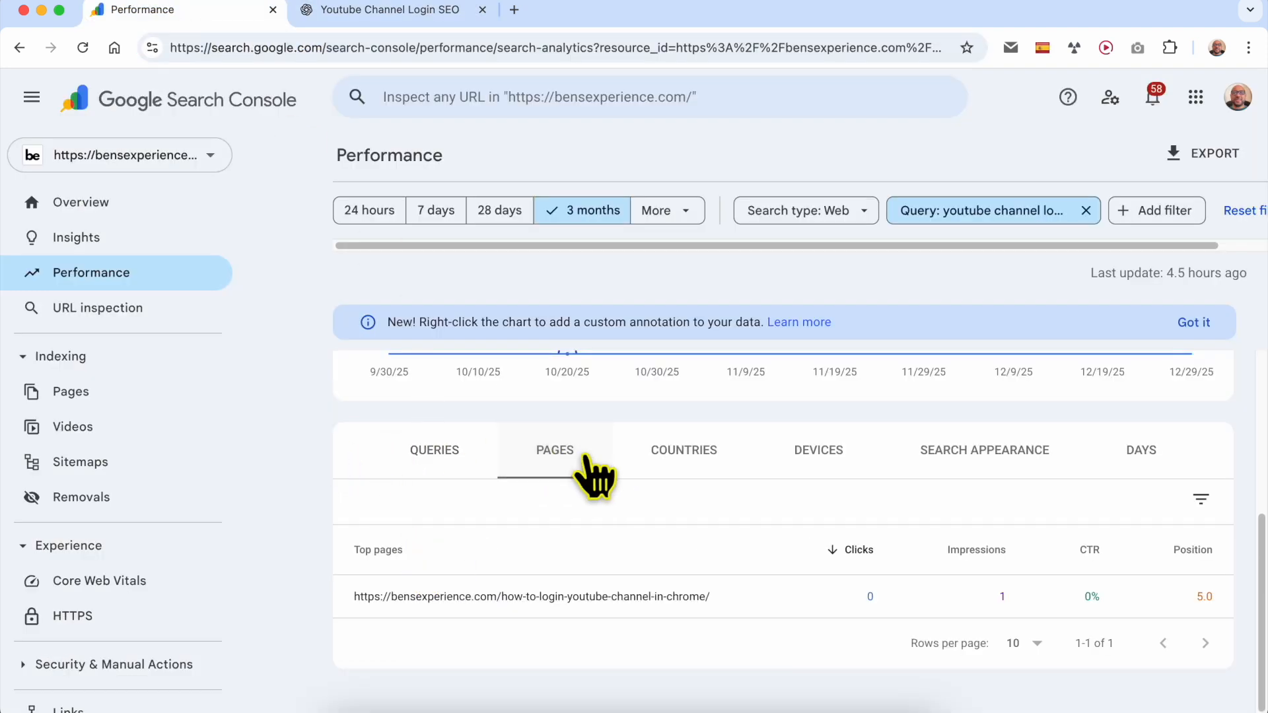
click(734, 598)
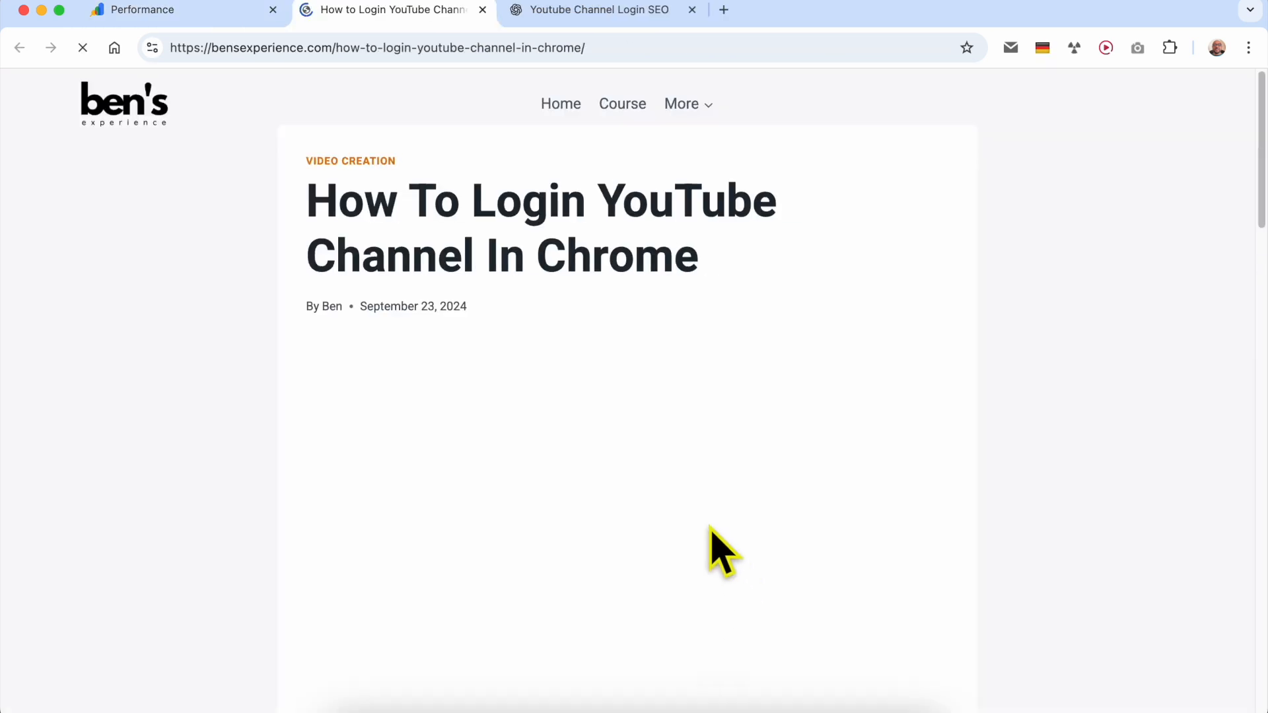
- Go to the bensexperience.com WordPress login page and log in with the saved credentials
drag(342, 48, 821, 48)
text(wp)
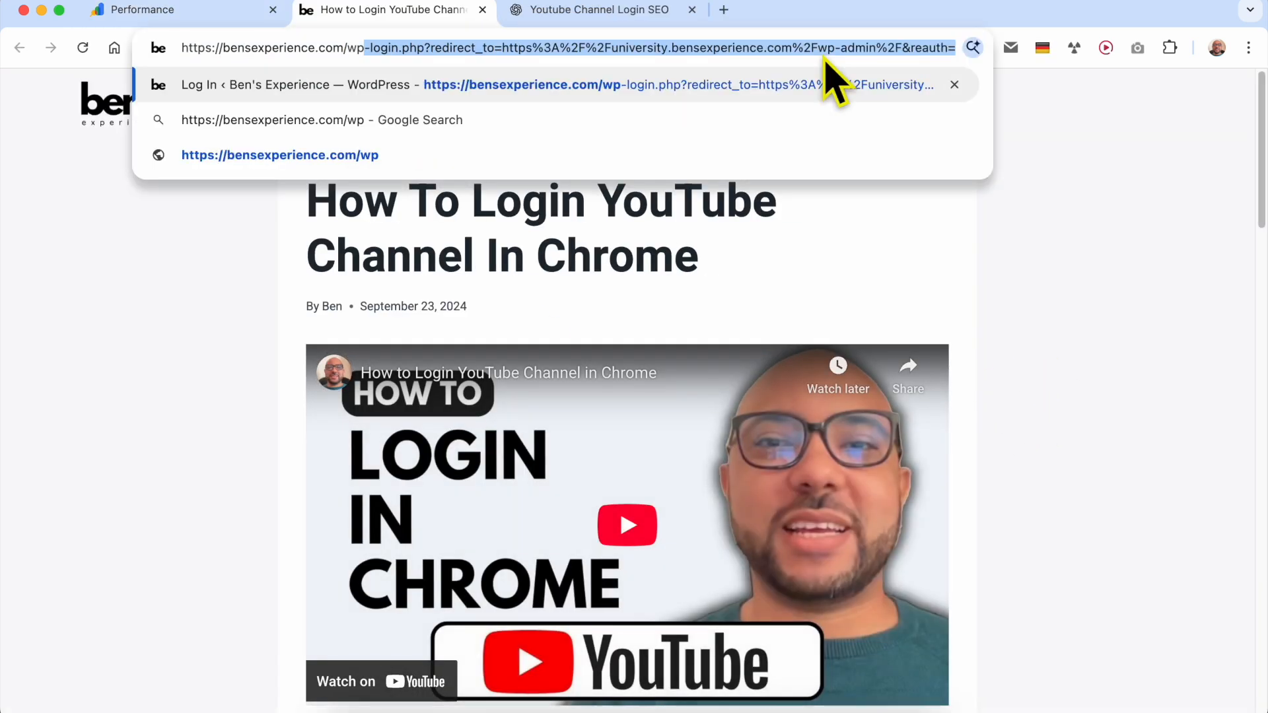
key(Return)
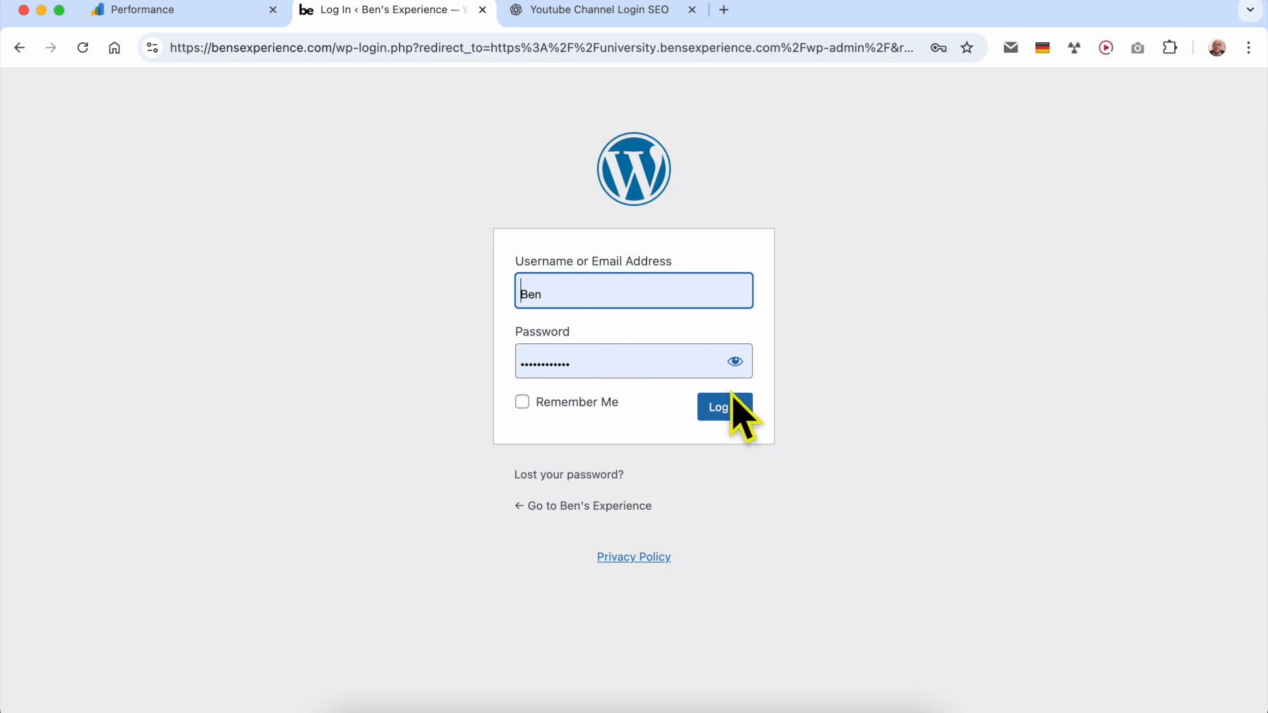
click(732, 395)
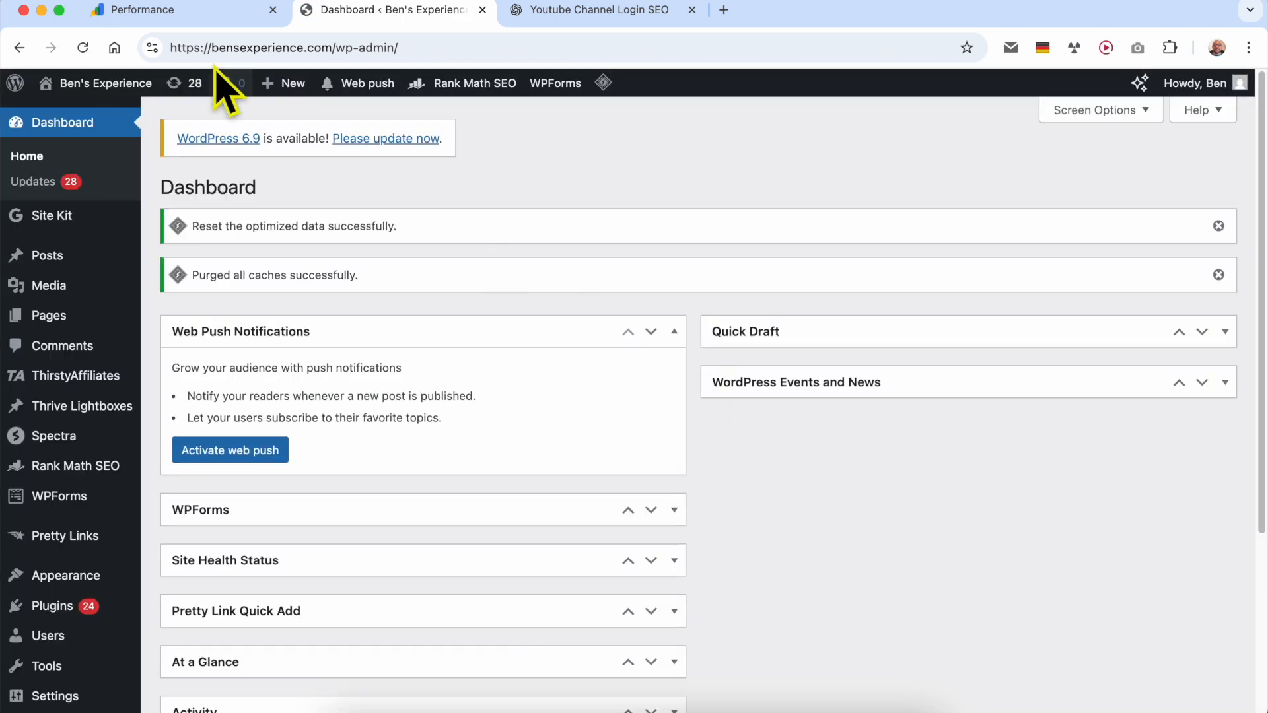
- Reopen the how-to-login-youtube-channel-in-chrome article from Search Console, reload it and open the post for editing in WordPress
click(164, 9)
scroll(759, 518, up, 3)
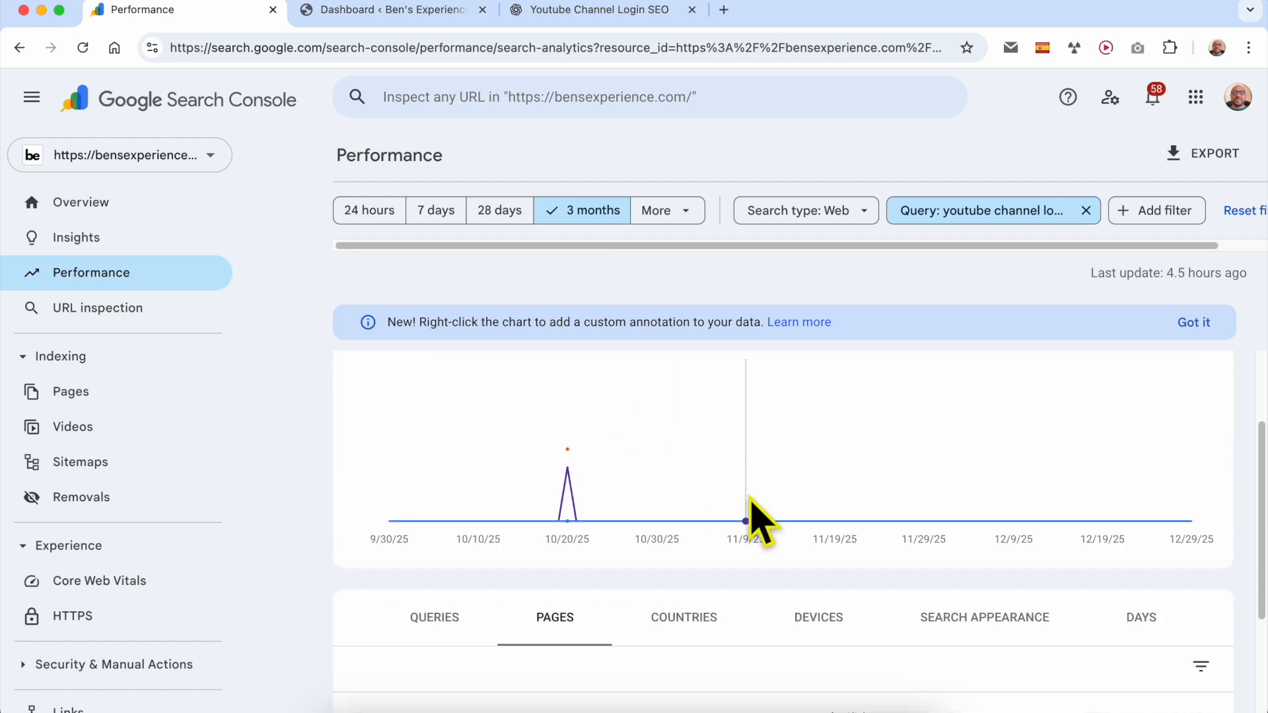
scroll(764, 555, down, 3)
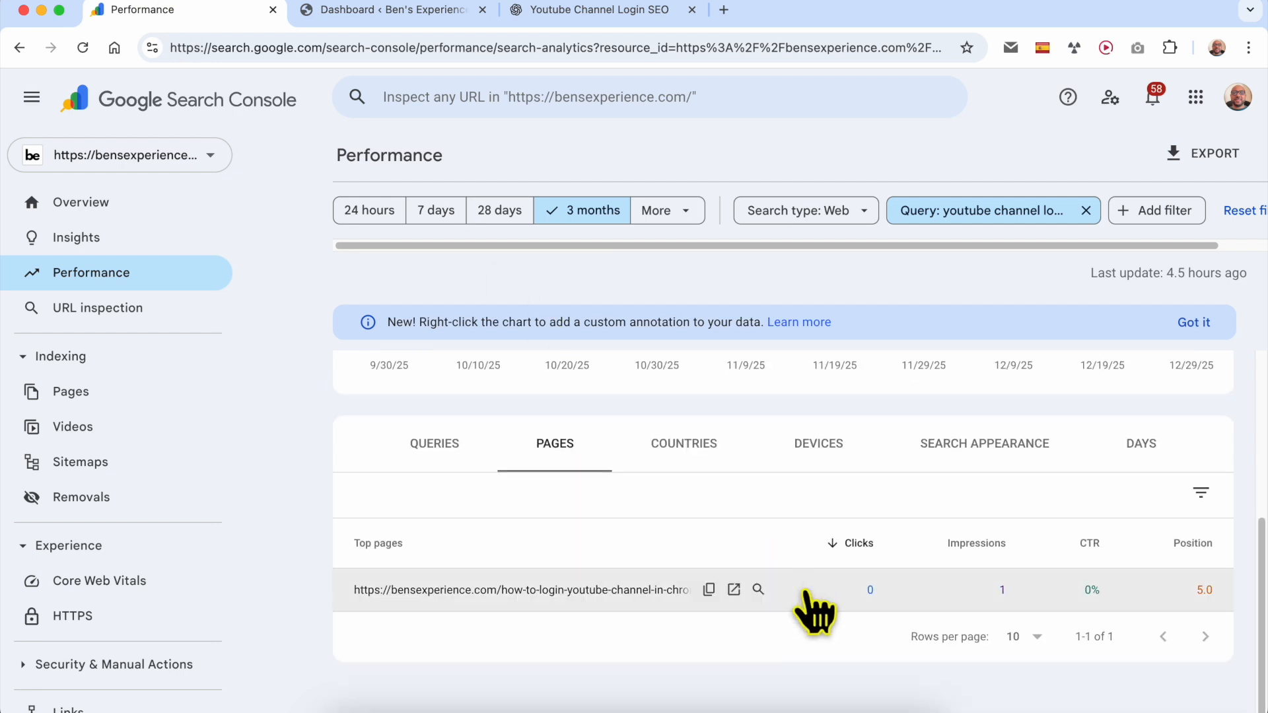
click(733, 589)
click(83, 47)
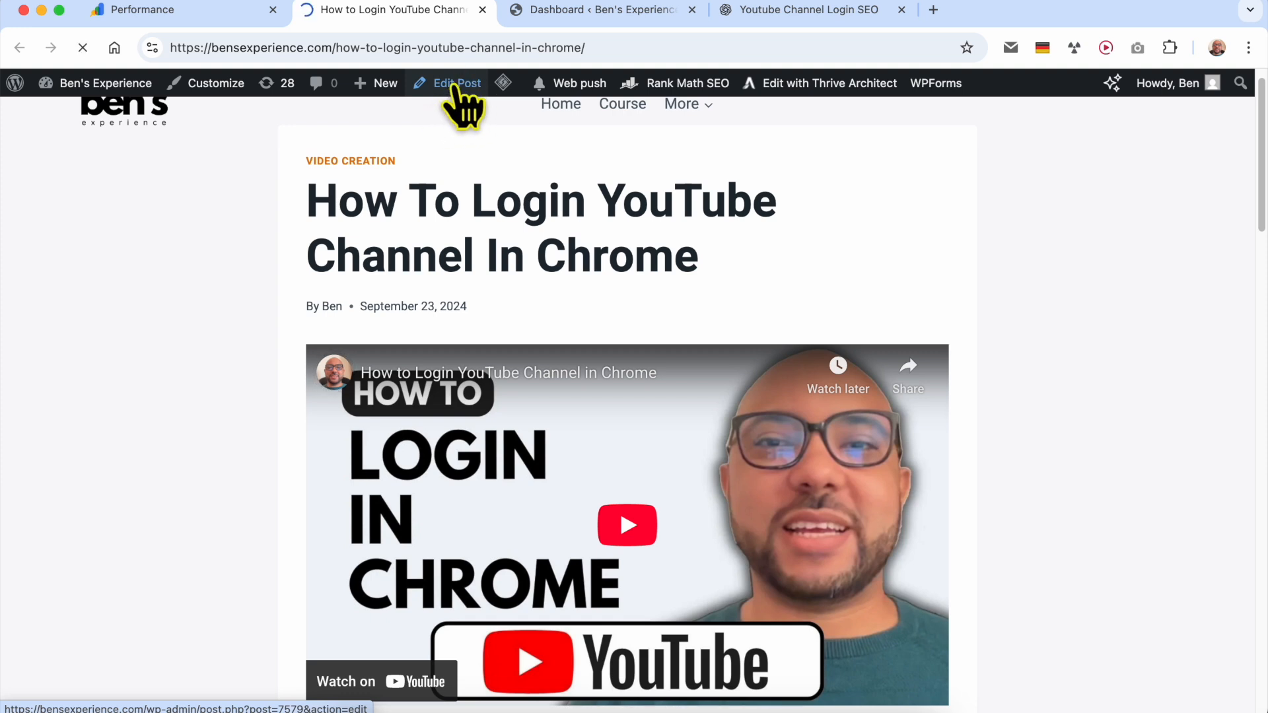
click(456, 85)
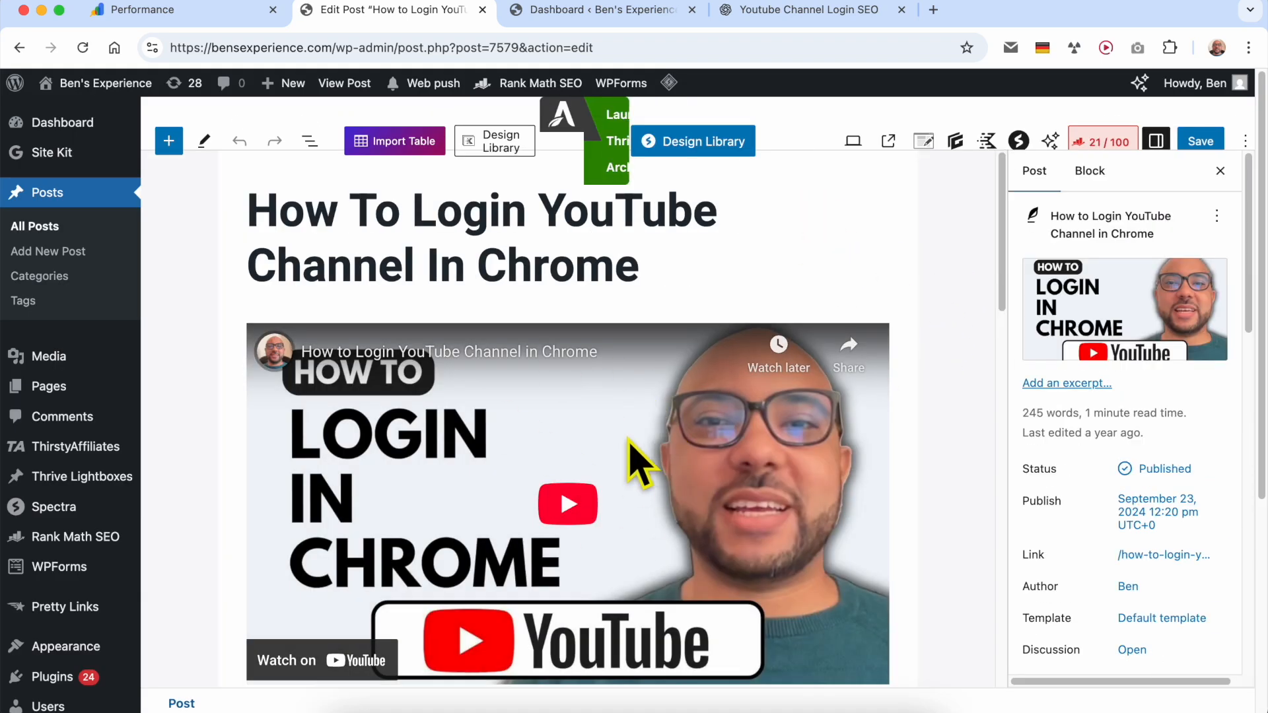
- Delete all text paragraphs below the "JOIN MY UNIVERSITY FOR FREE" button, from the welcome paragraph to the closing thank-you line
scroll(640, 439, down, 8)
triple_click(520, 362)
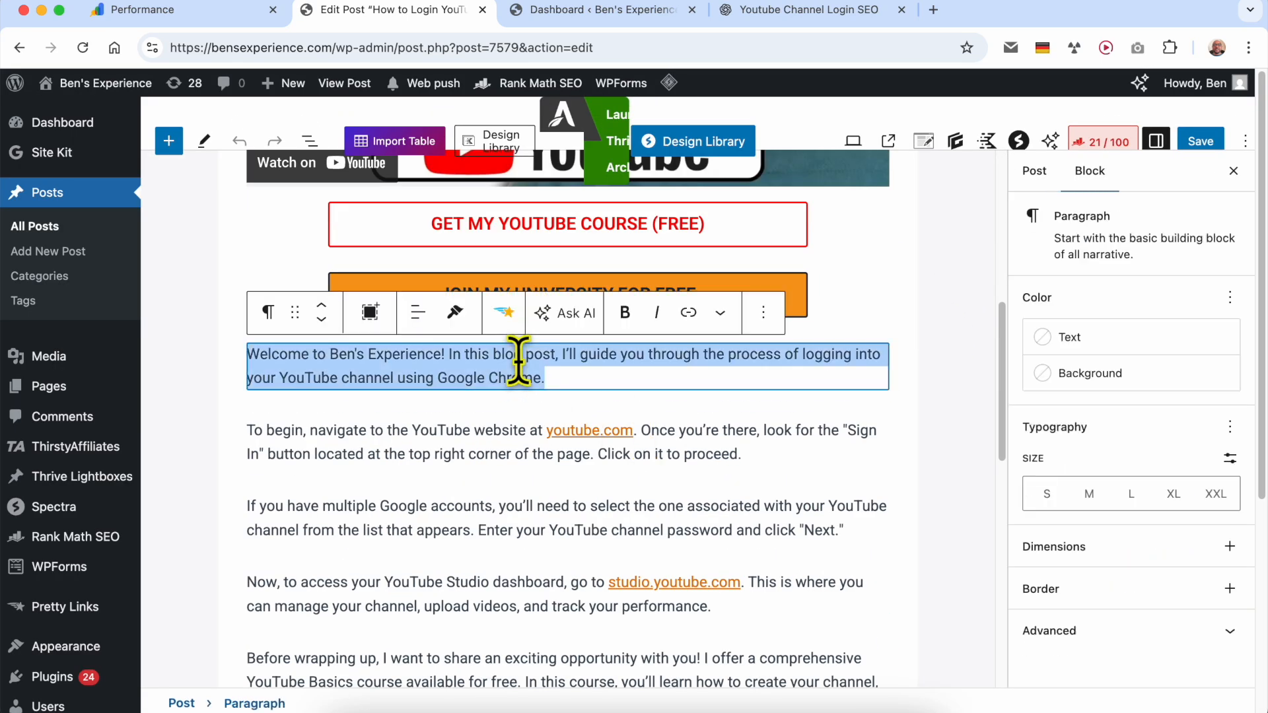
scroll(586, 436, down, 10)
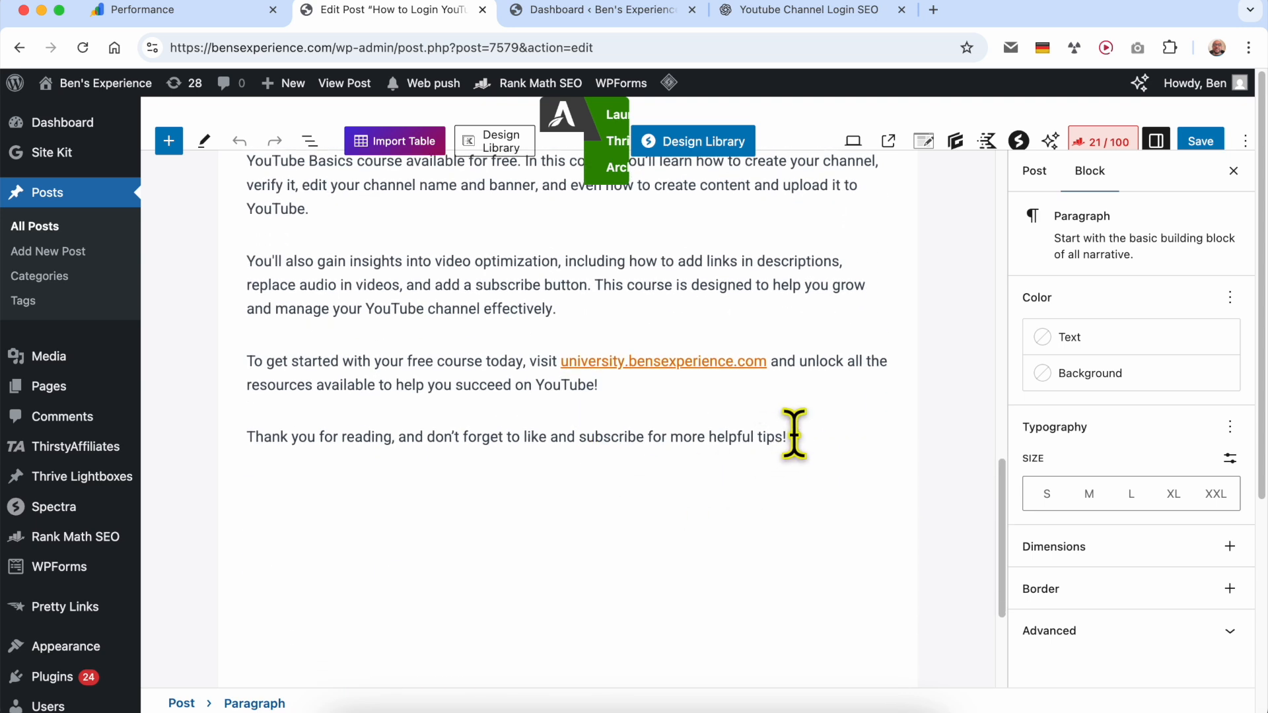
shift+click(789, 437)
scroll(797, 432, up, 7)
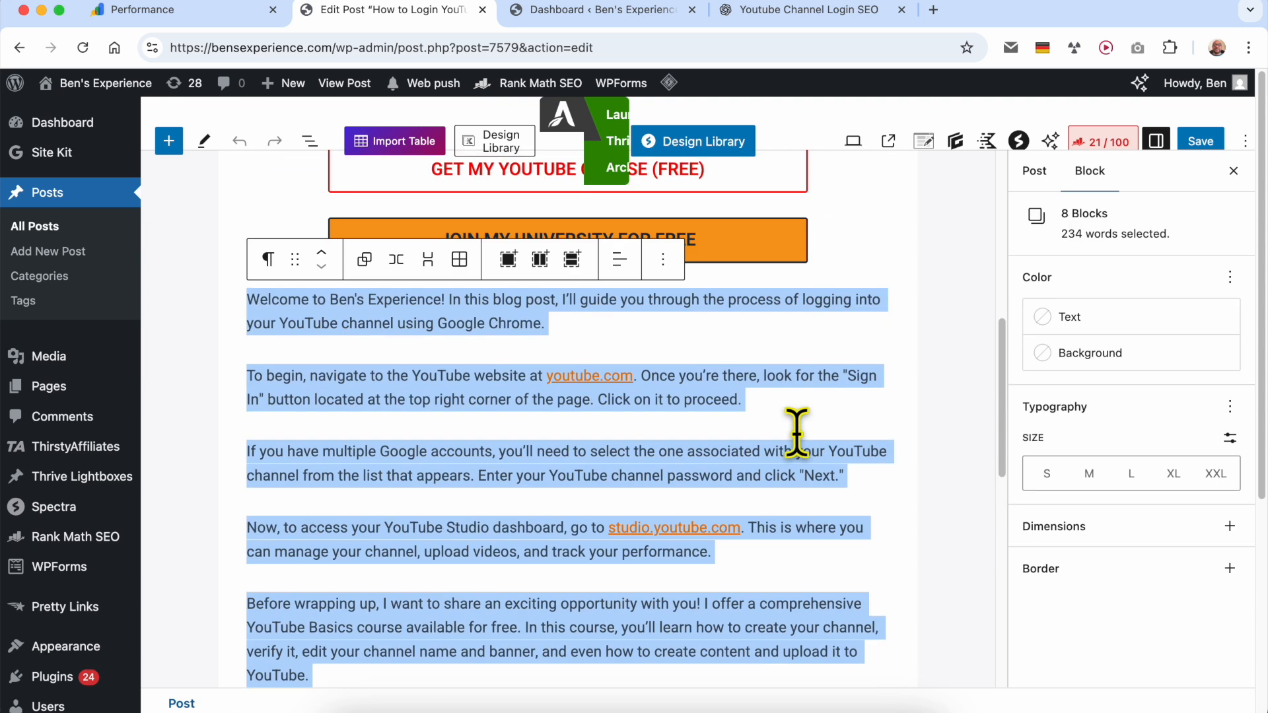
key(BackSpace)
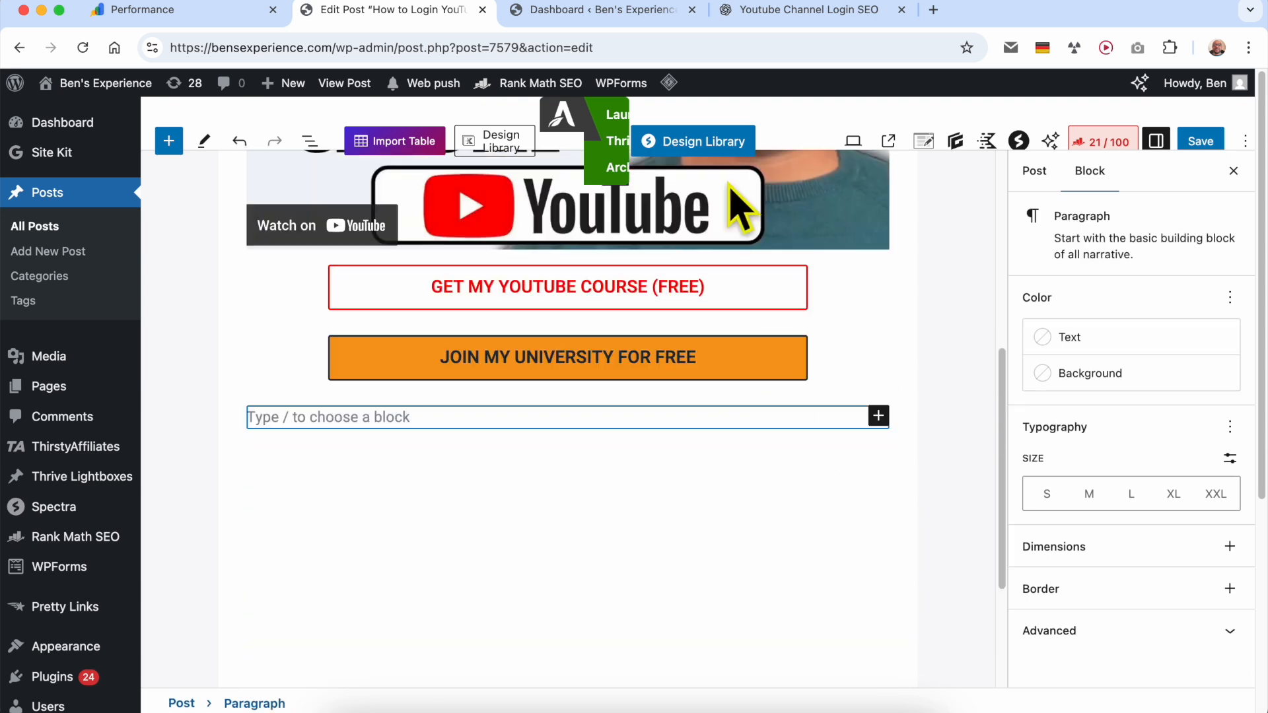
- Copy ChatGPT's blog post from the "YouTube Channel Login: Complete Beginner's Guide" heading through the end of Final Thoughts
click(644, 11)
click(746, 12)
scroll(782, 410, down, 8)
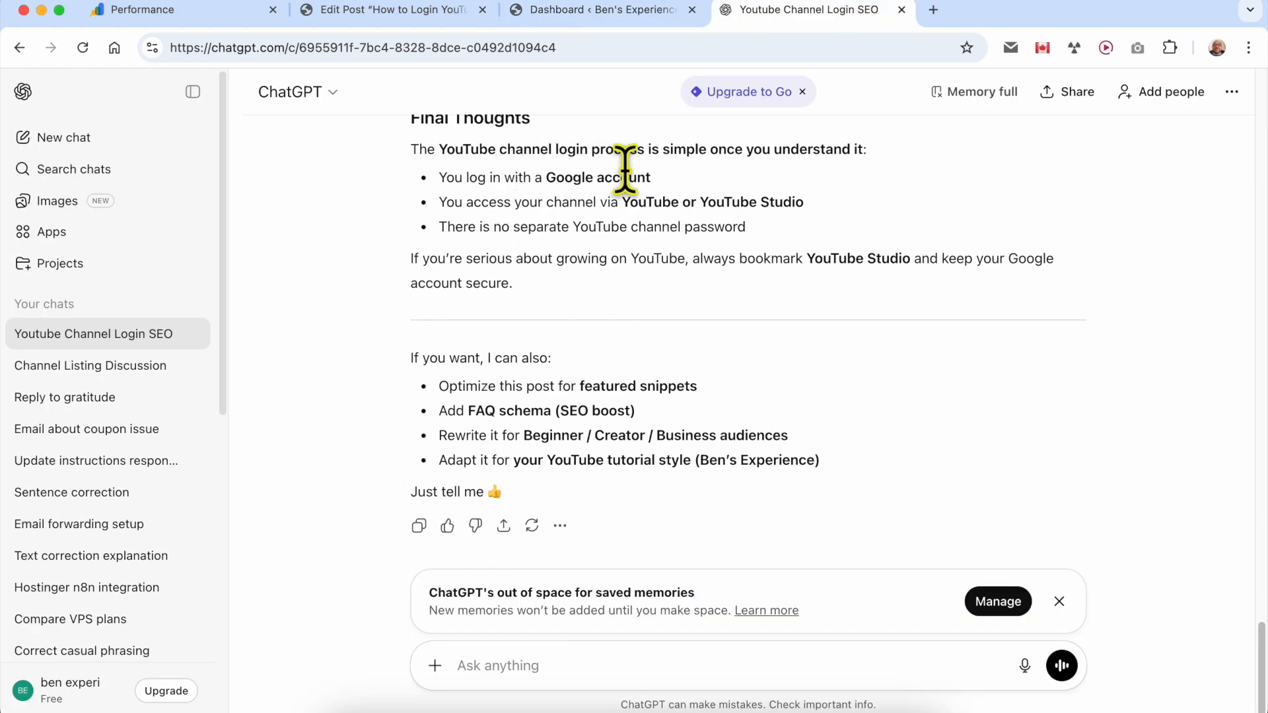
drag(561, 317, 410, 278)
right_click(489, 306)
click(505, 342)
- Paste the copied article into the empty block of the WordPress post and check the inserted sections
click(523, 14)
click(435, 13)
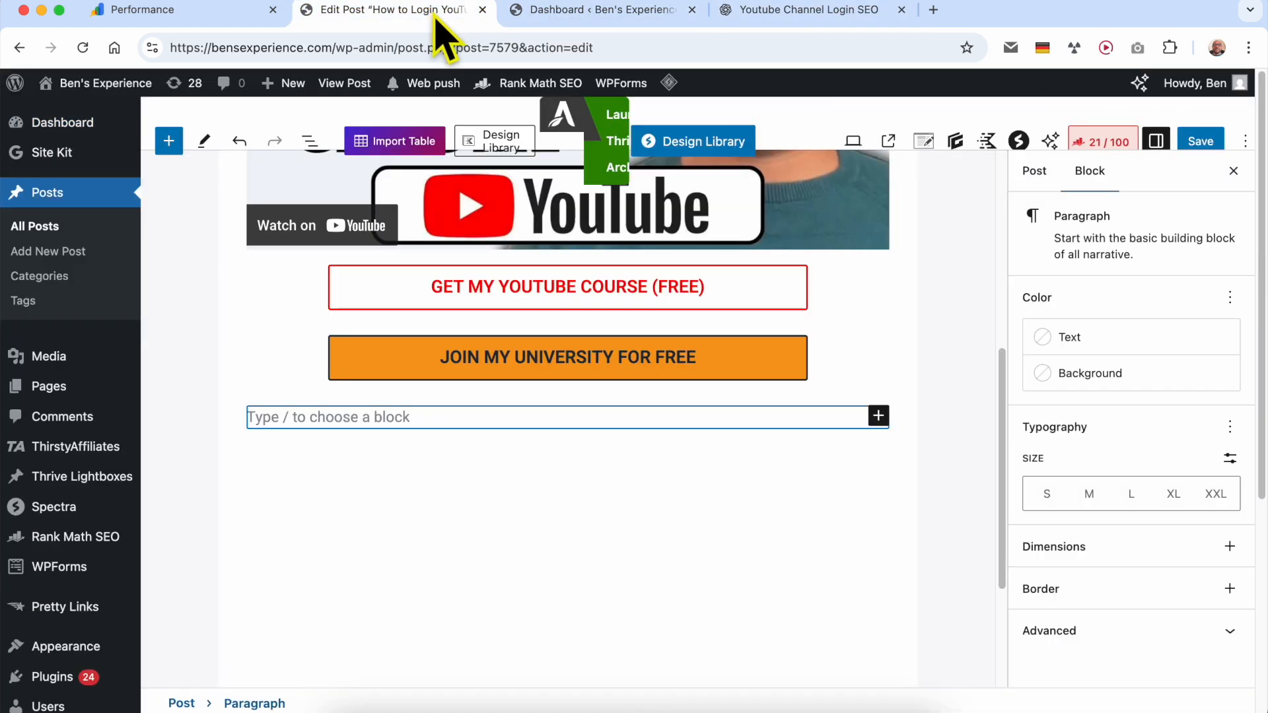
key(super+v)
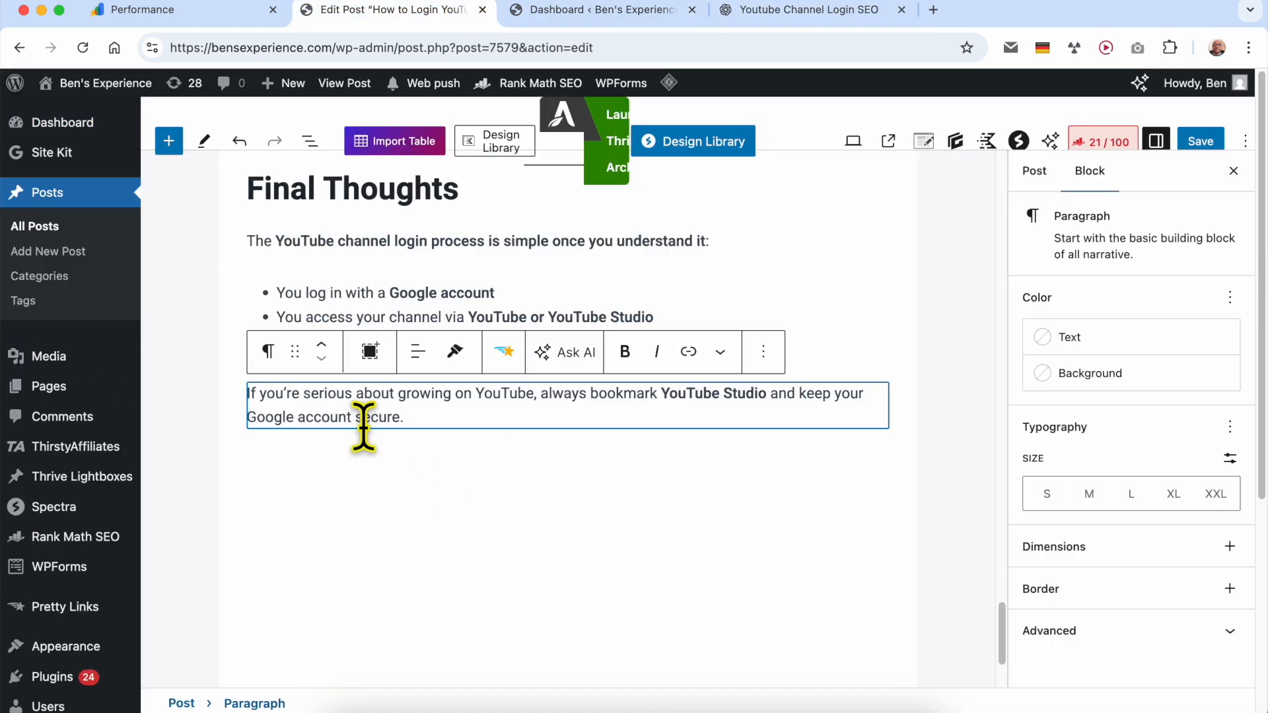
scroll(423, 466, up, 15)
scroll(419, 454, up, 15)
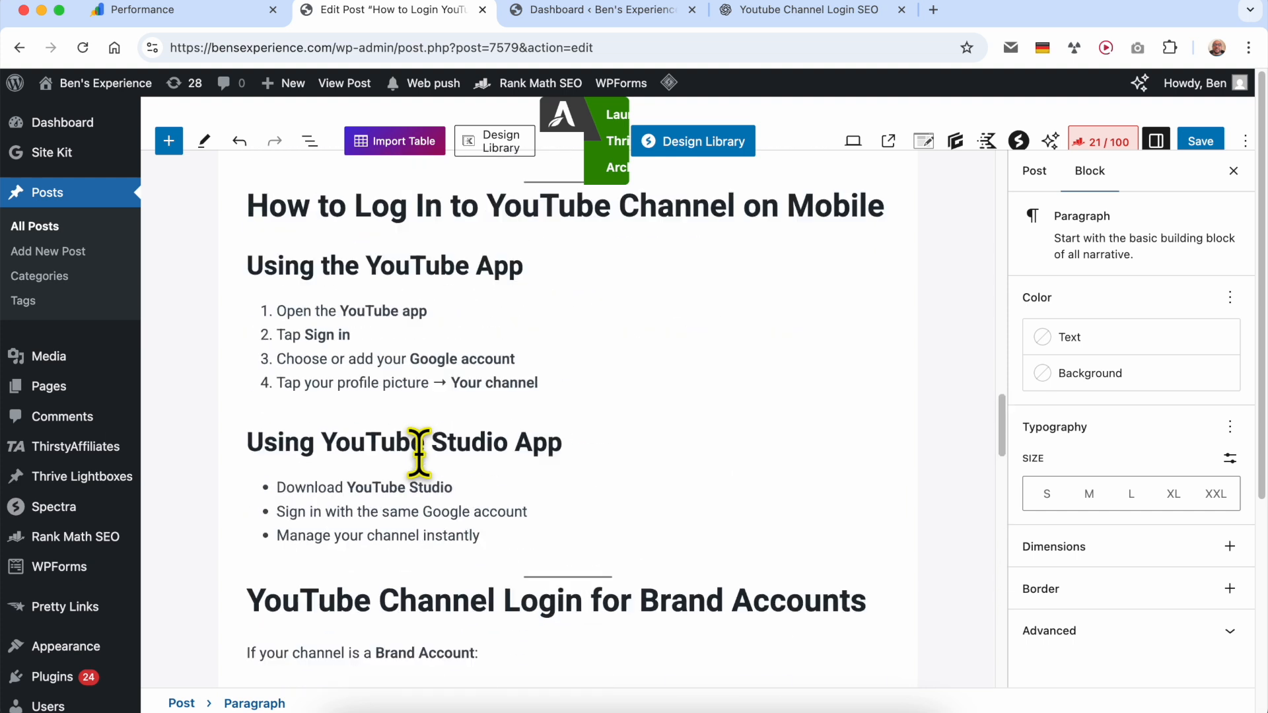
scroll(419, 455, up, 5)
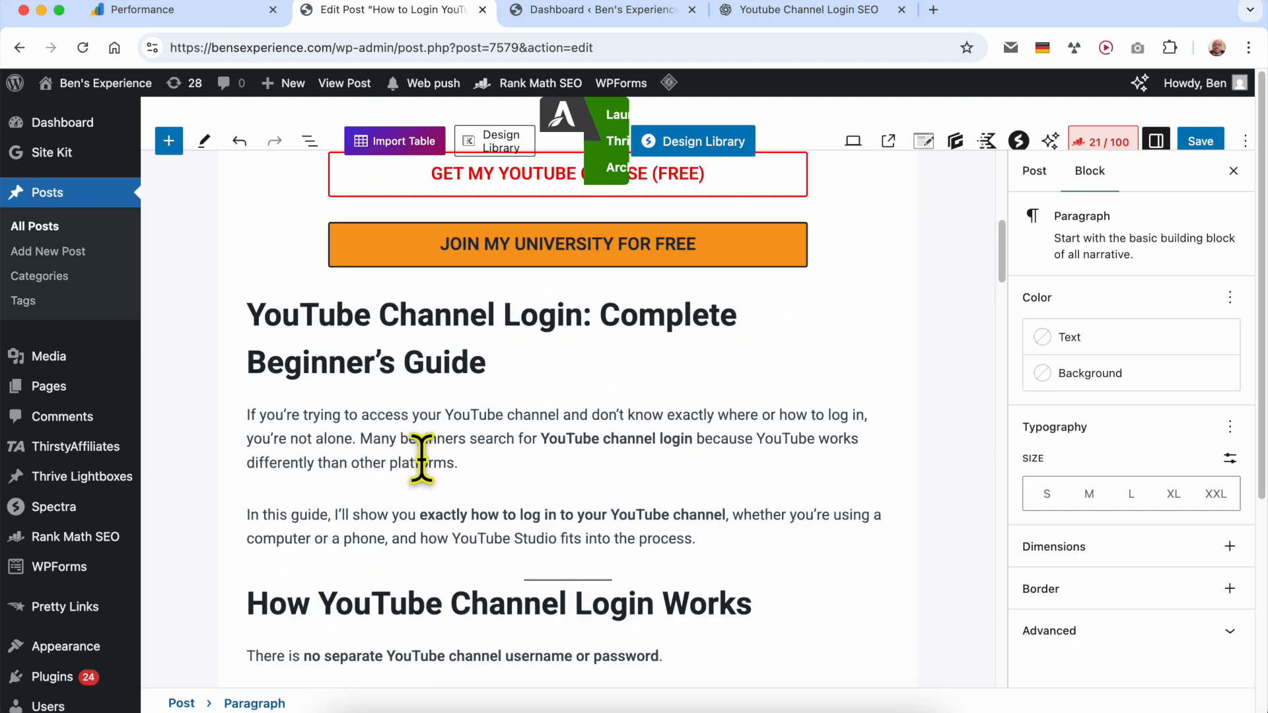
double_click(462, 410)
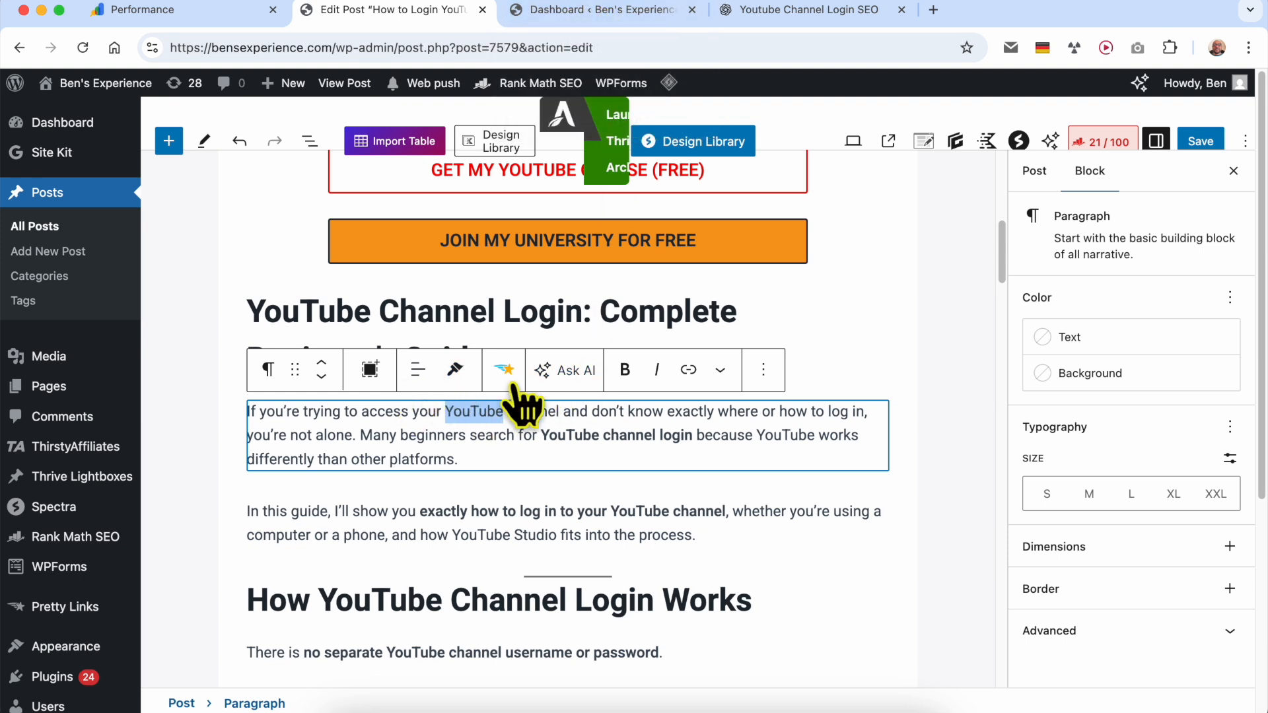
click(690, 371)
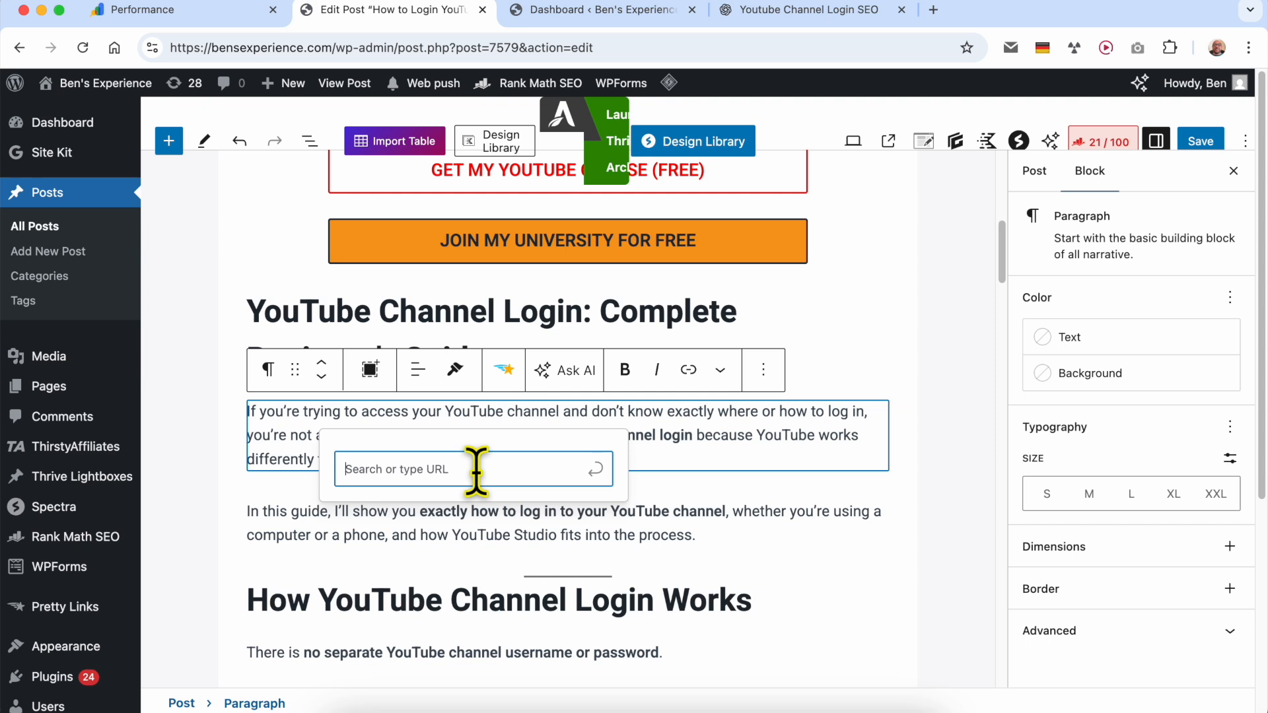
text(www.YouTube)
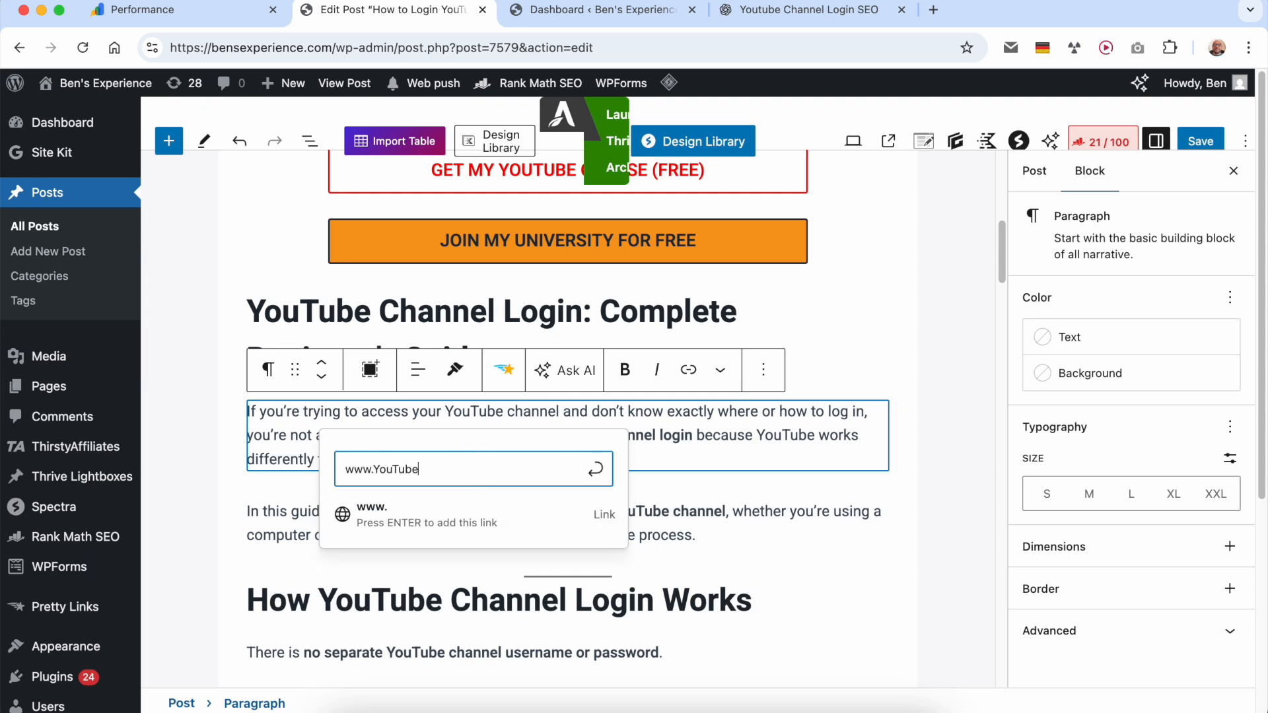
text(.com)
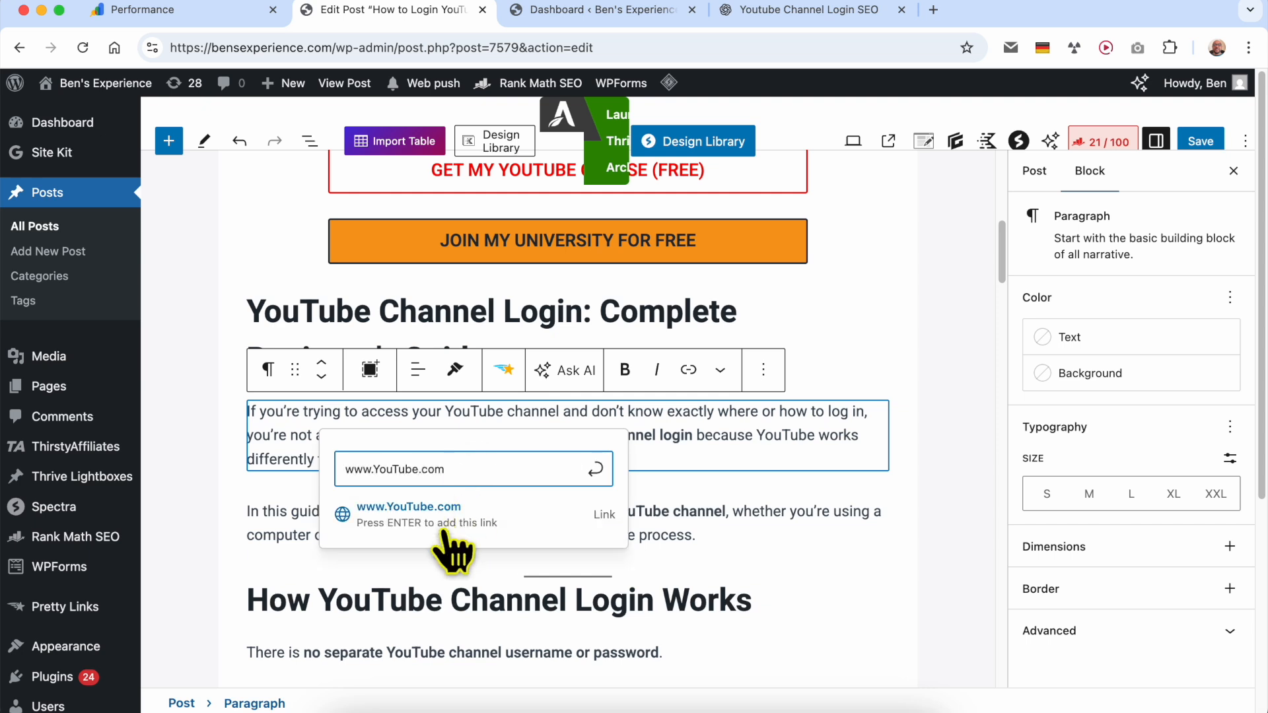
click(438, 522)
click(669, 522)
scroll(670, 522, down, 10)
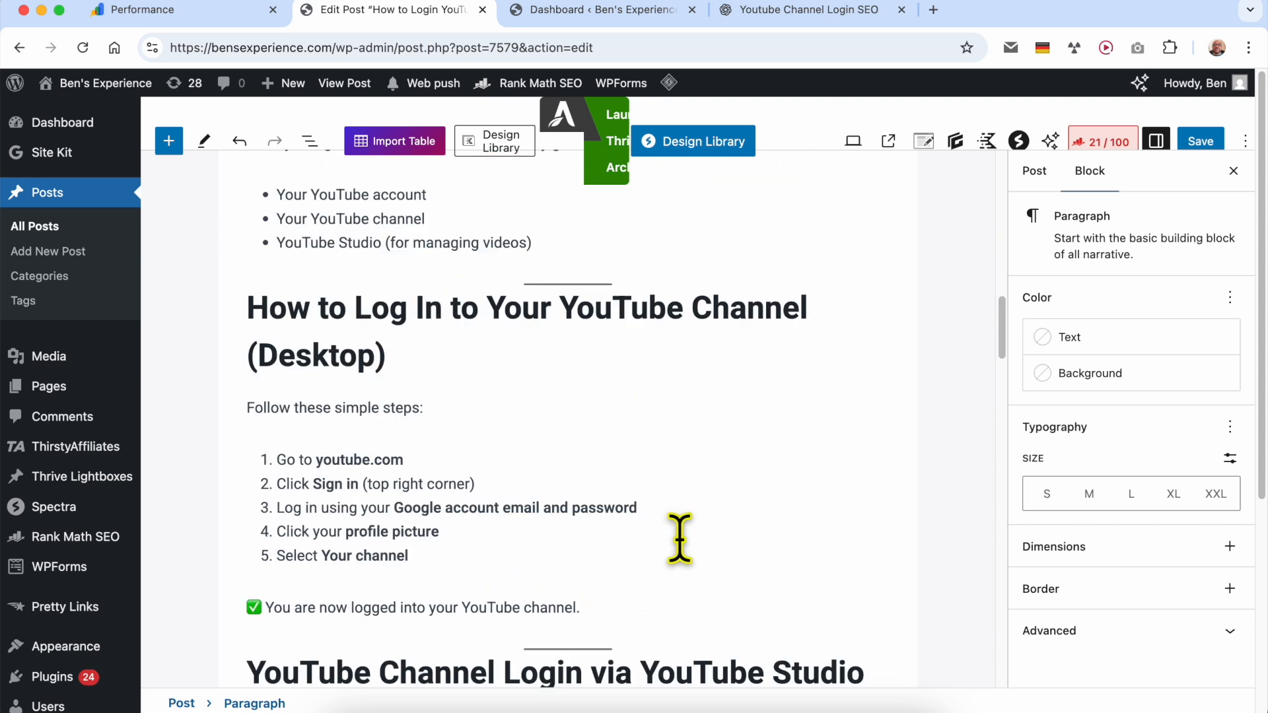
scroll(524, 516, down, 2)
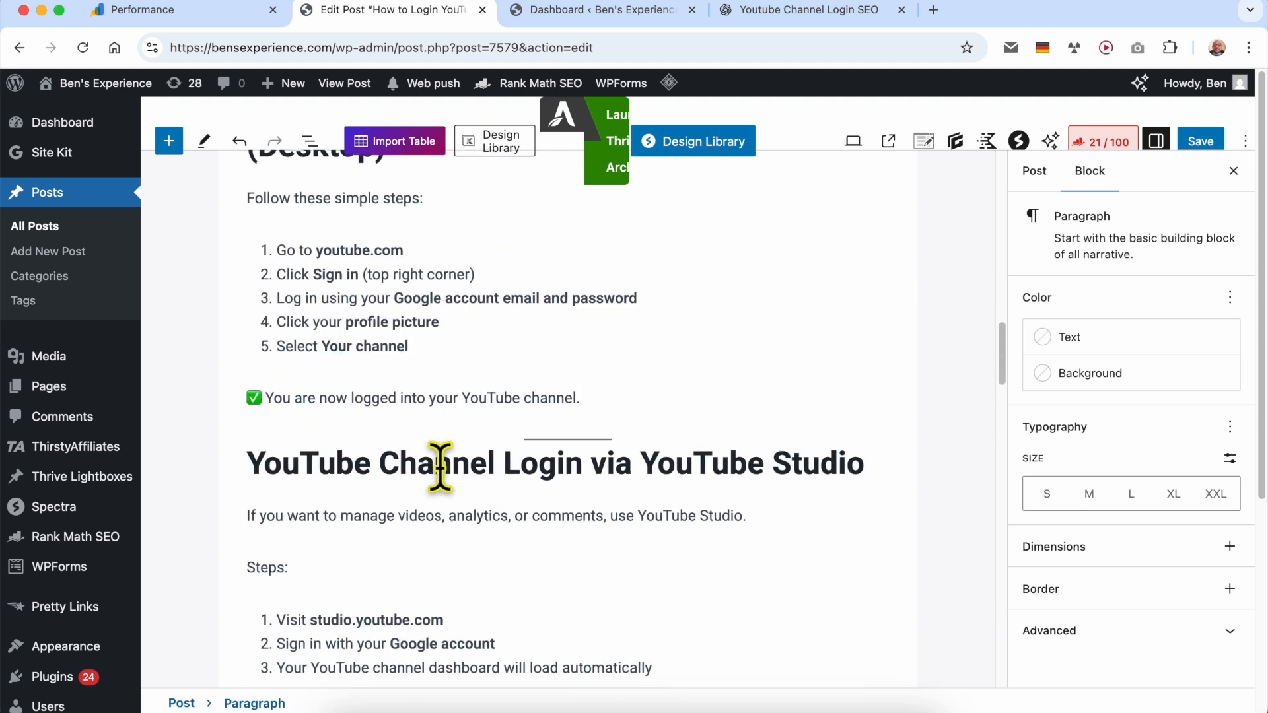
- Link "youtube.com" in the first desktop login step to YouTube.com
drag(421, 250, 319, 249)
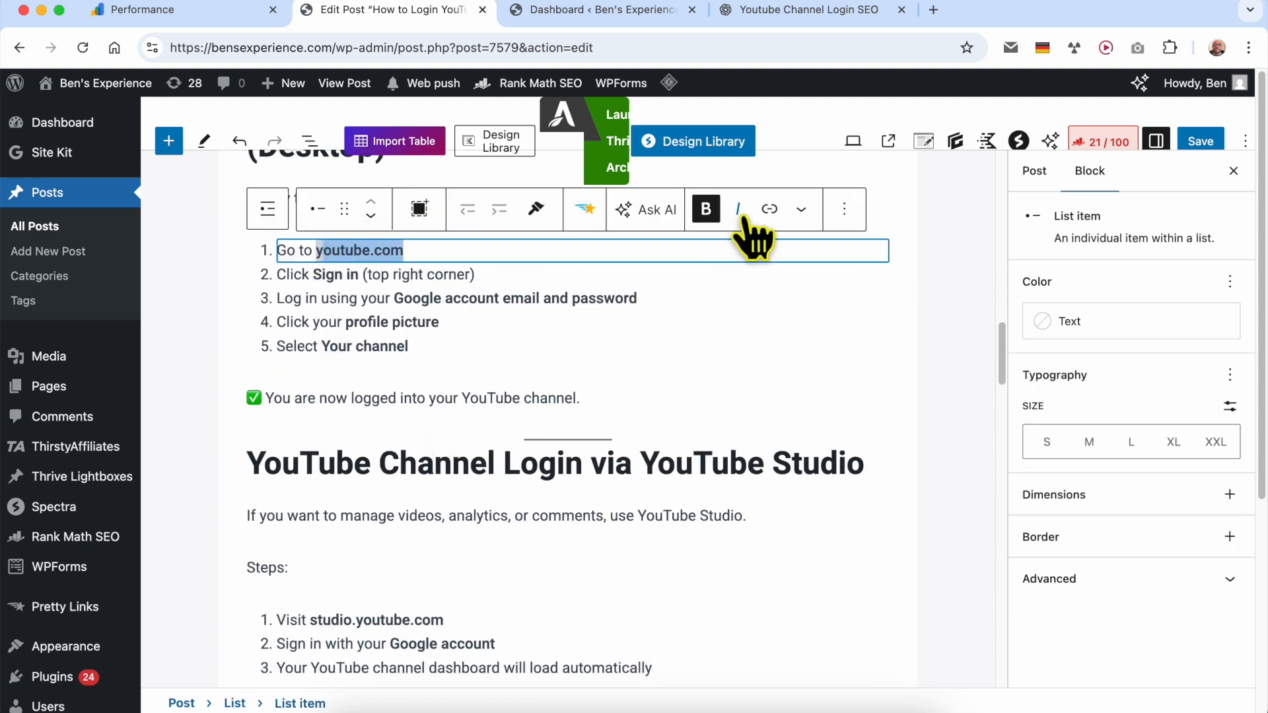
click(770, 210)
text(YouTube.com)
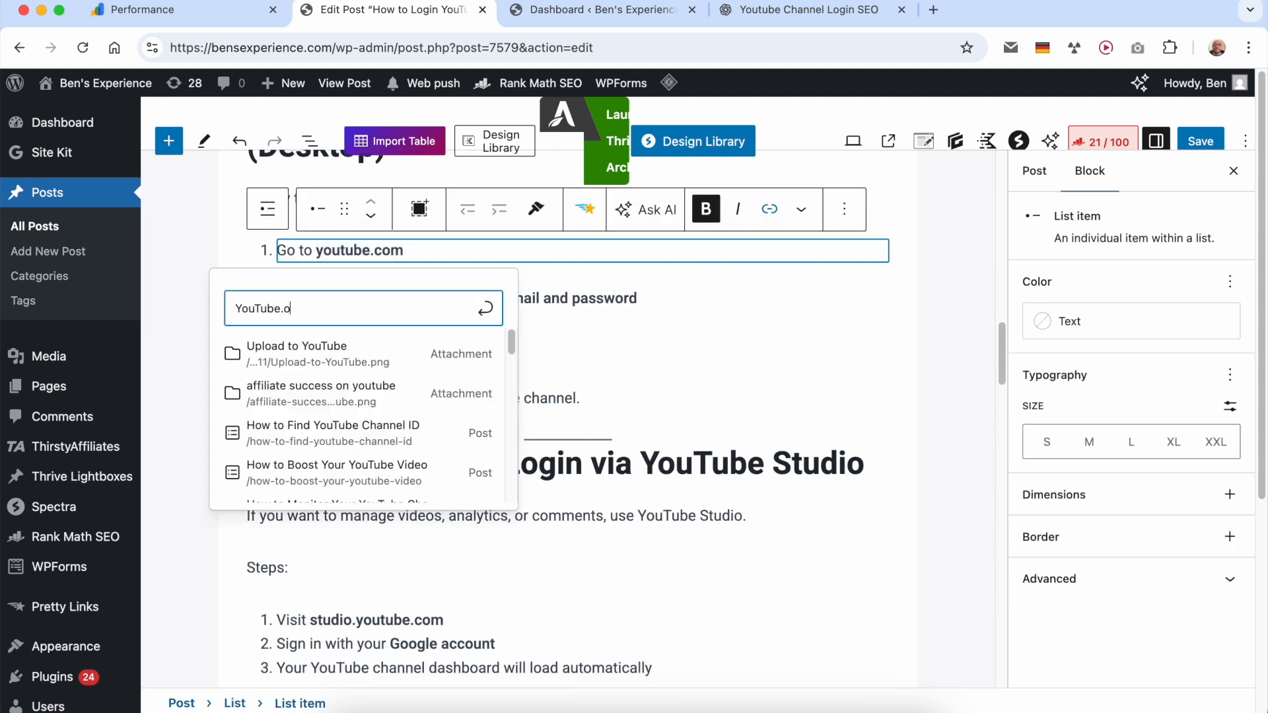
key(Return)
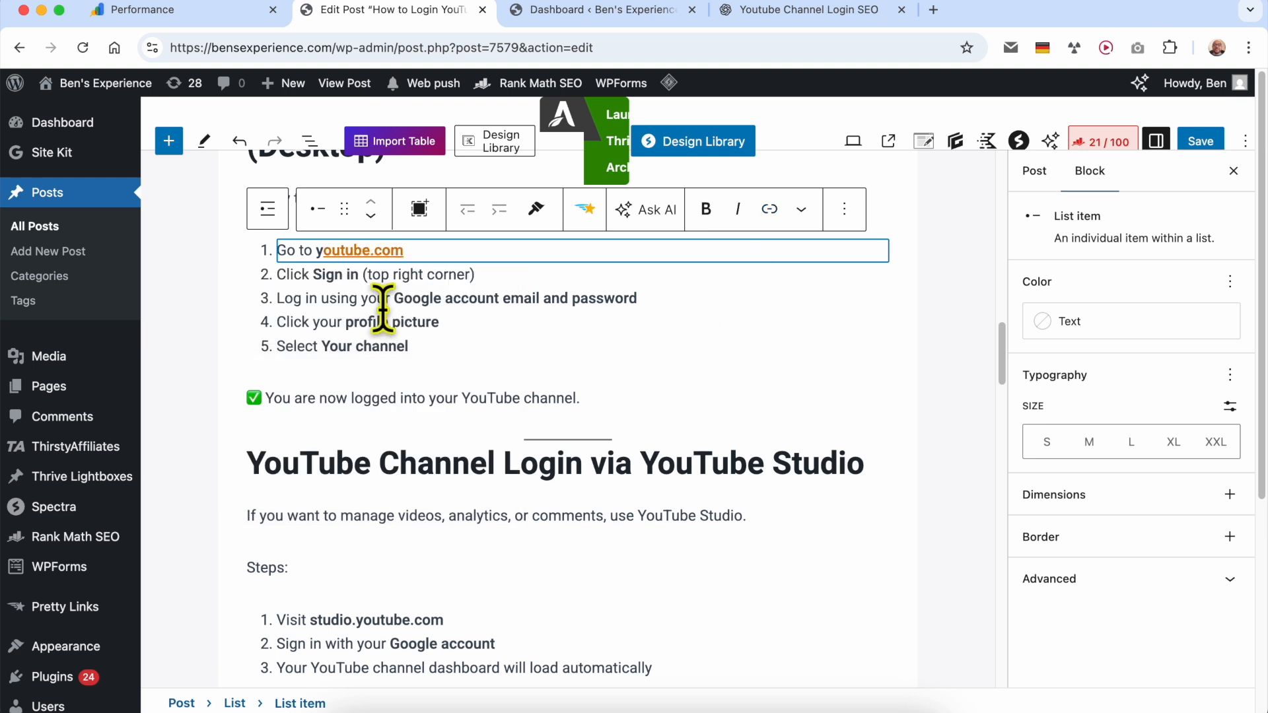
scroll(506, 452, down, 5)
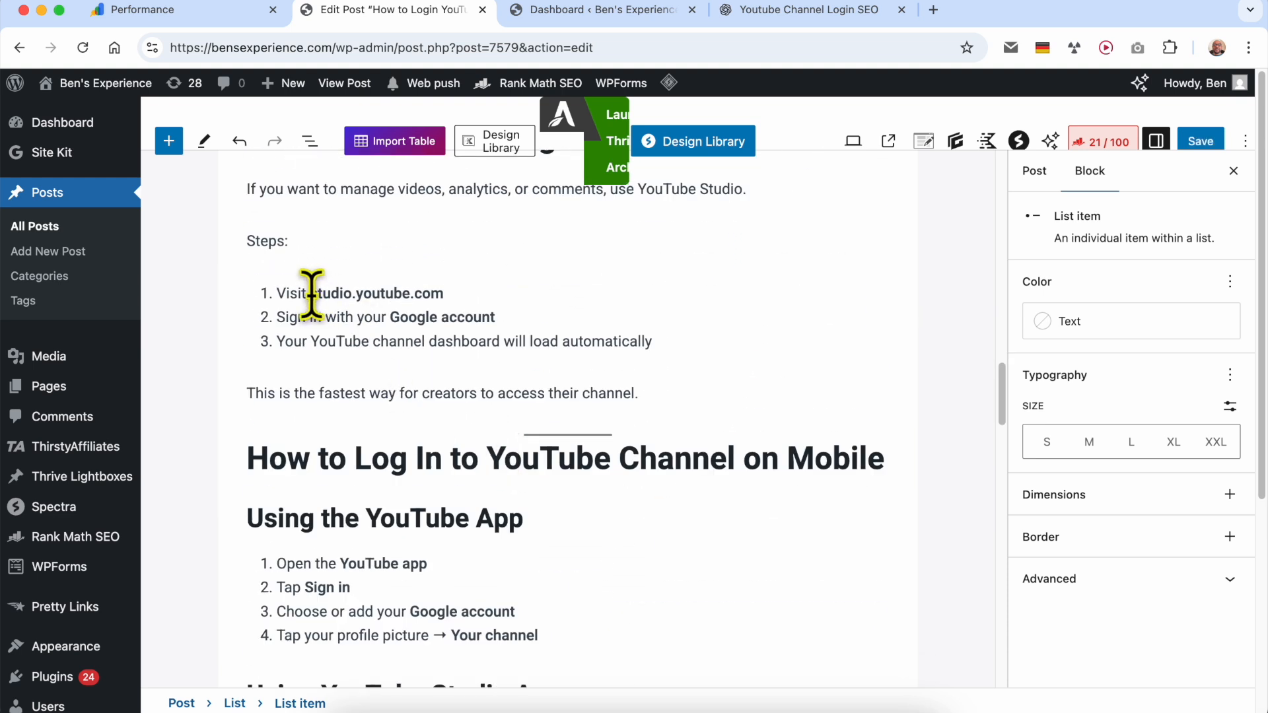
drag(312, 295, 494, 295)
click(774, 255)
click(452, 362)
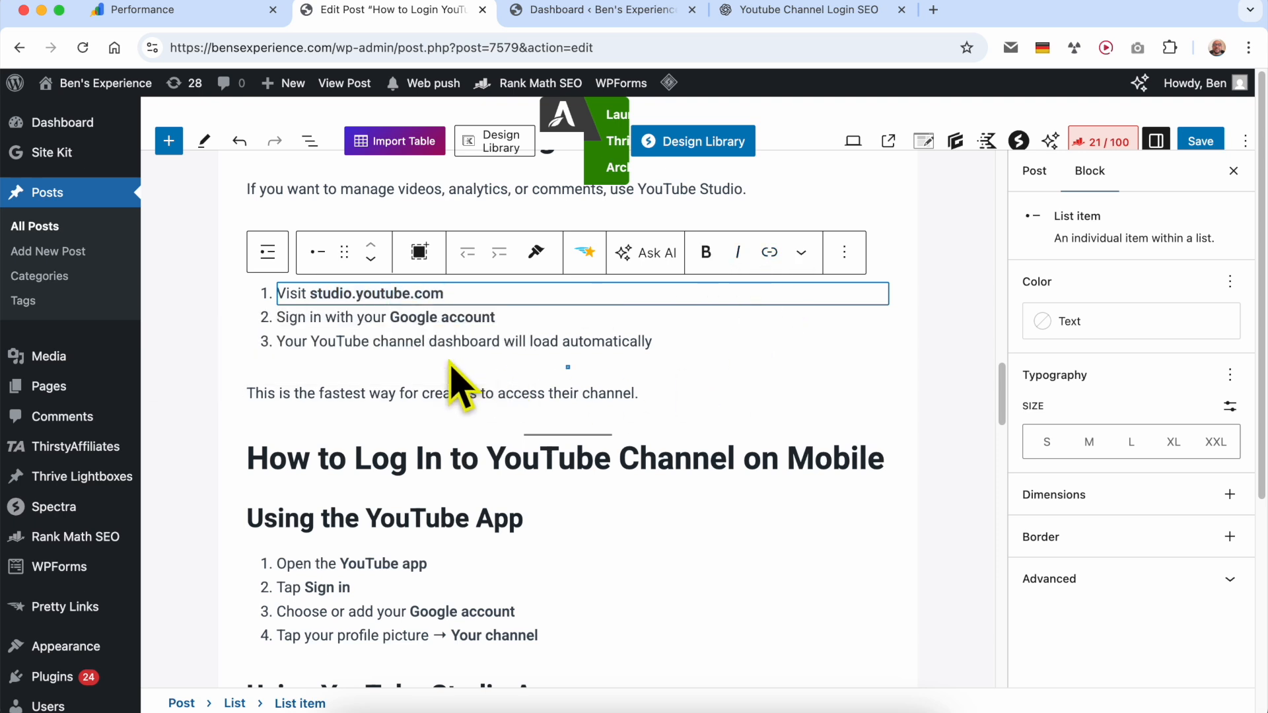
key(super+v)
key(super+z)
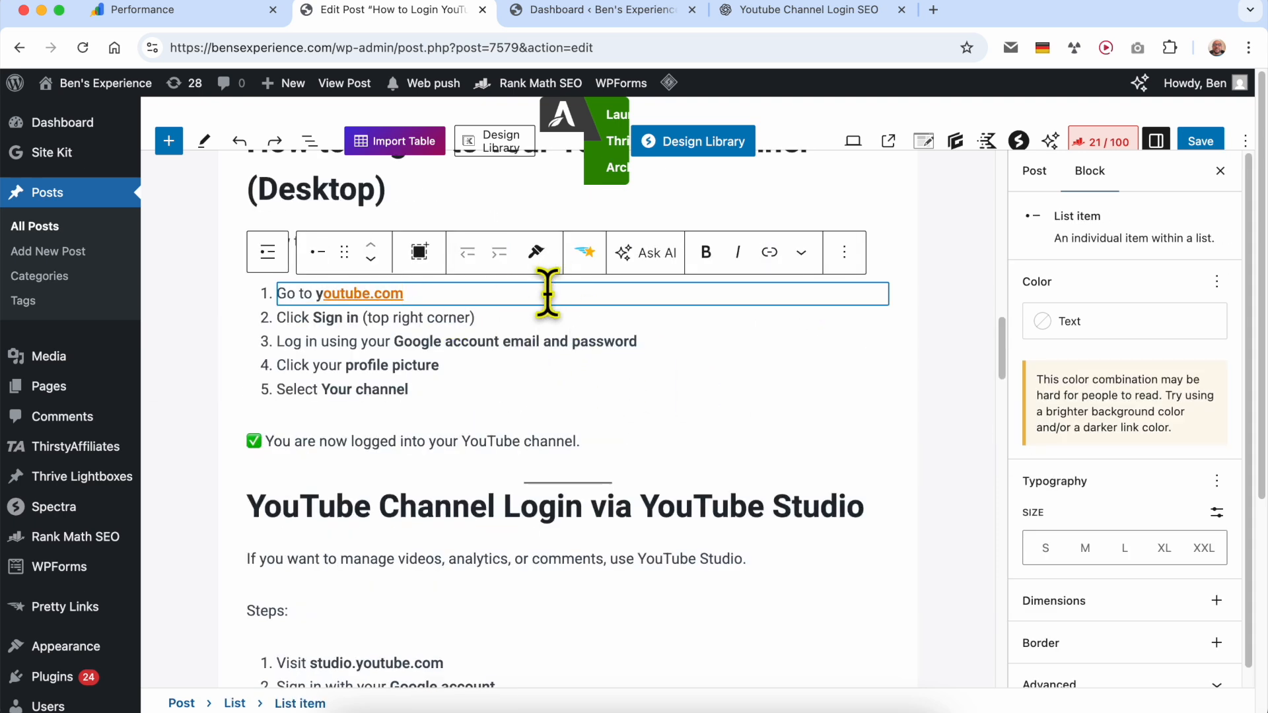
scroll(473, 379, down, 7)
drag(436, 227, 315, 234)
key(super+c)
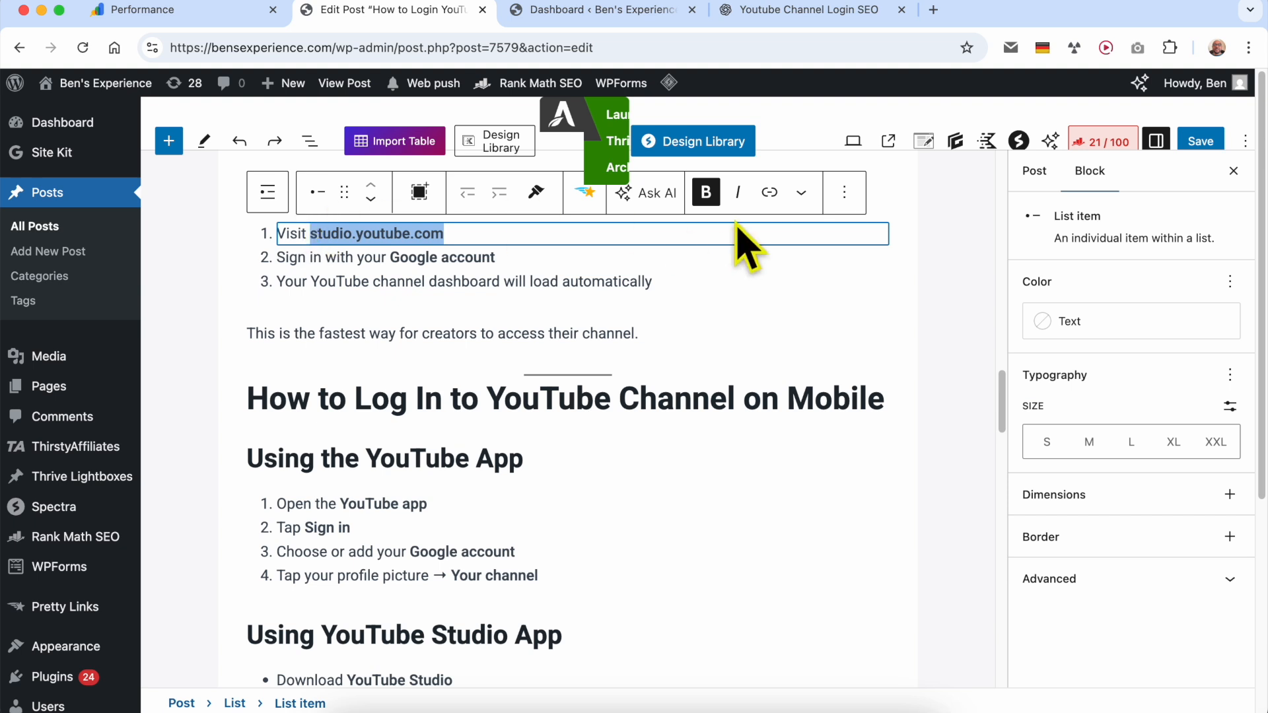
click(769, 192)
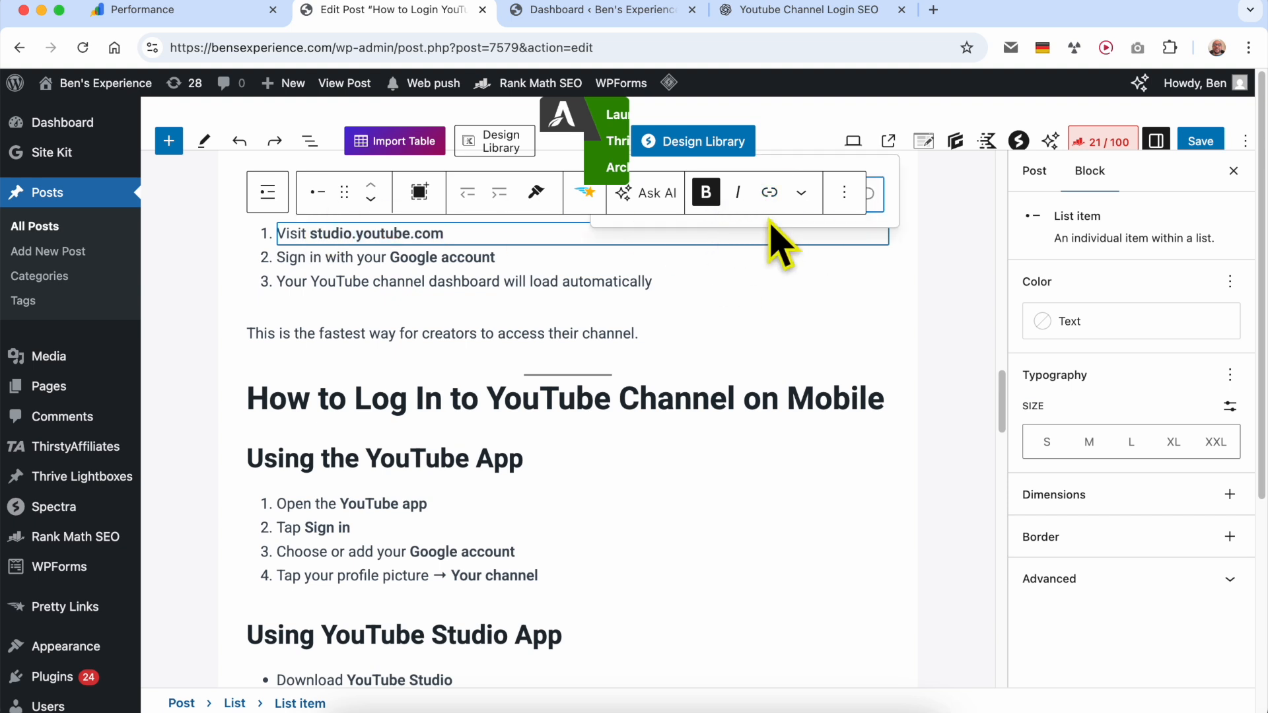
scroll(789, 271, up, 4)
key(Escape)
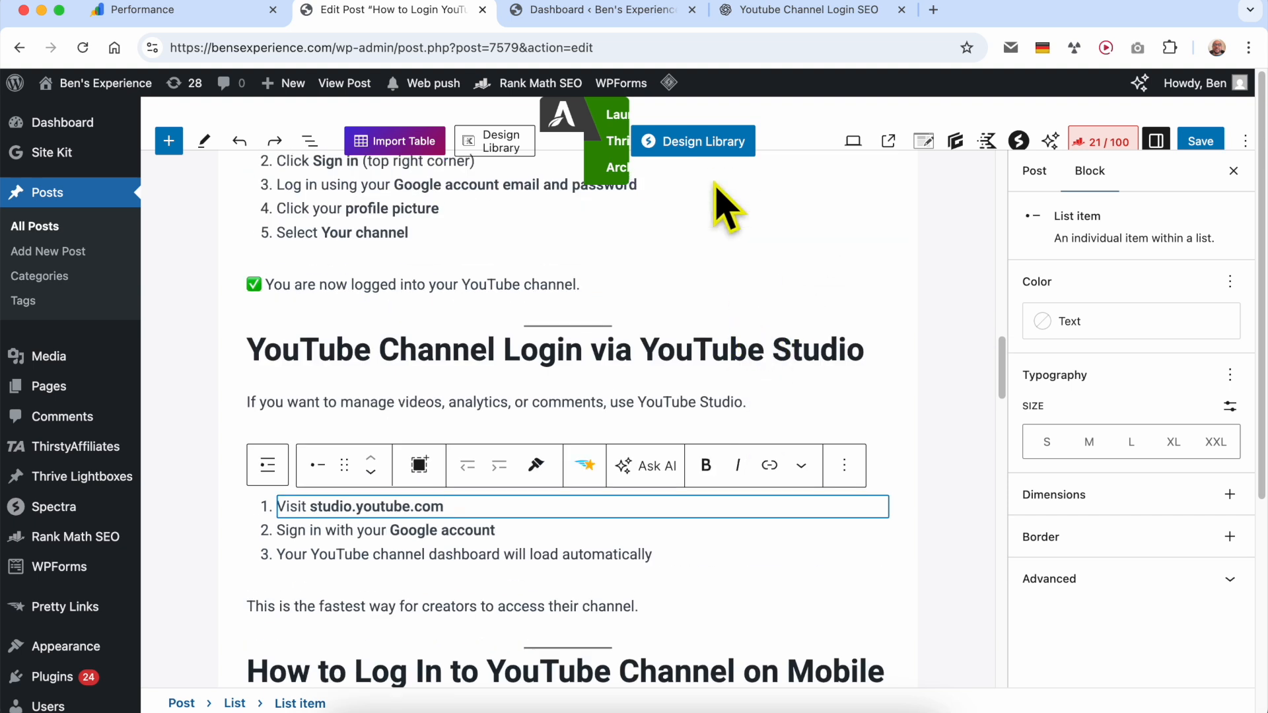
- Link "studio.youtube.com" in the first YouTube Studio login step to studio.youtube.com
drag(310, 509, 456, 510)
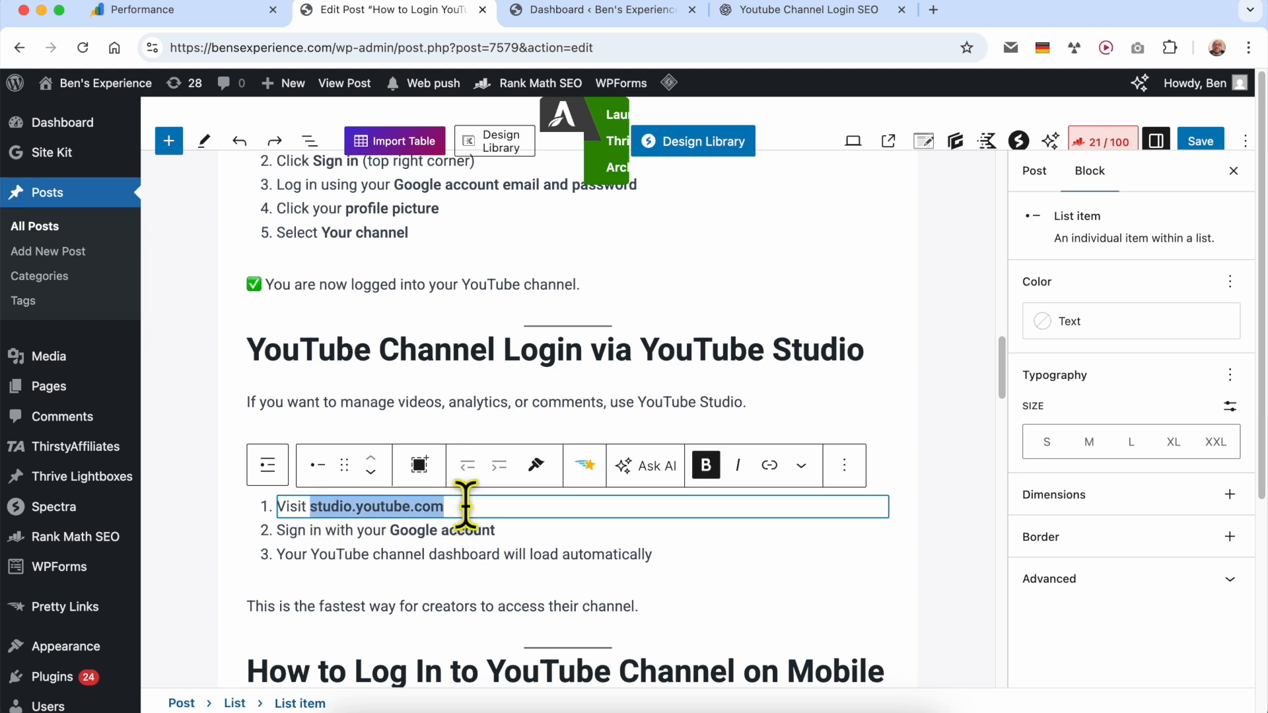
click(769, 465)
key(super+v)
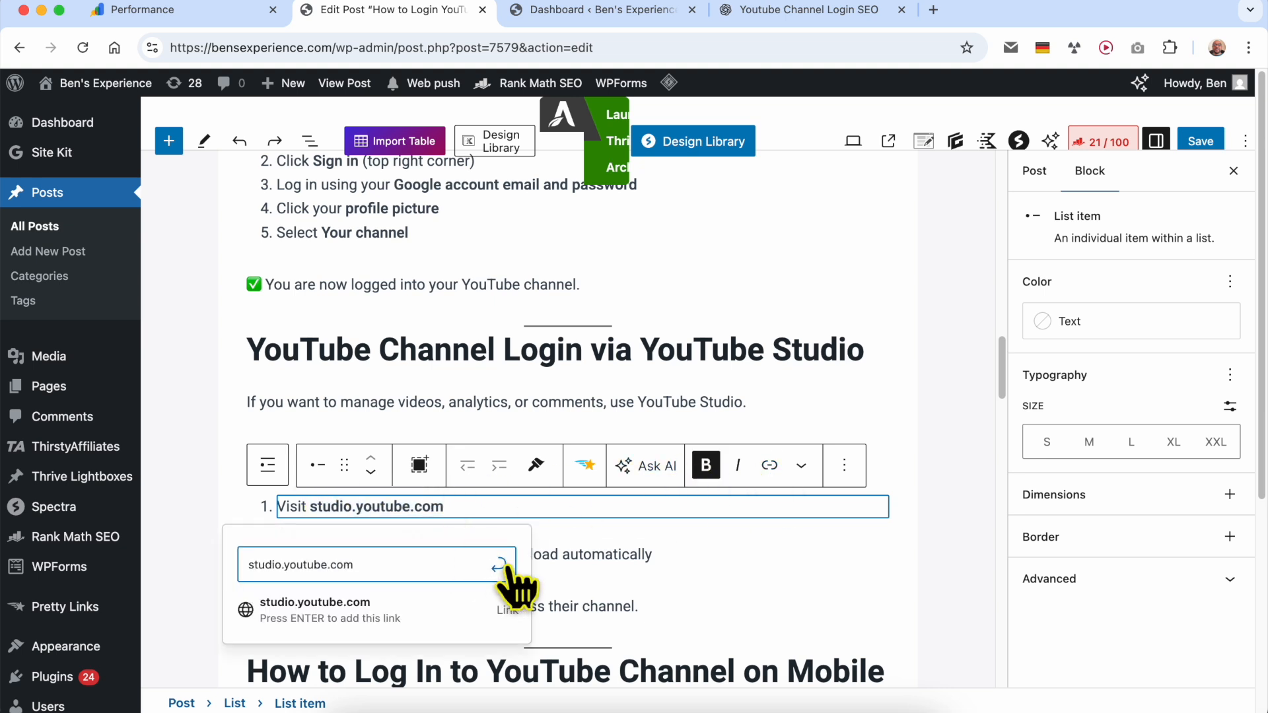
click(519, 522)
click(697, 555)
- Copy "YouTube App" from the "Using the YouTube App" heading and search Google for it in the other WordPress dashboard tab
scroll(562, 530, down, 10)
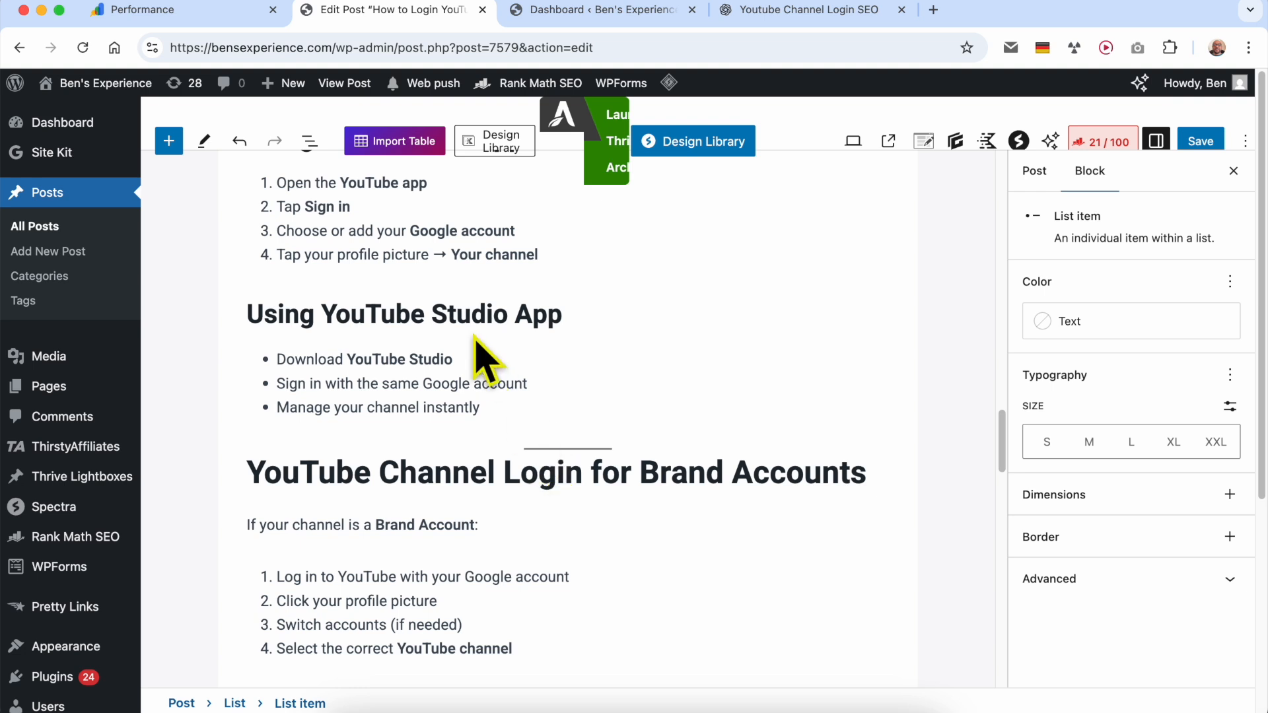
scroll(423, 330, up, 5)
drag(365, 384, 651, 391)
key(super+c)
click(581, 9)
click(570, 48)
key(super+v)
key(Return)
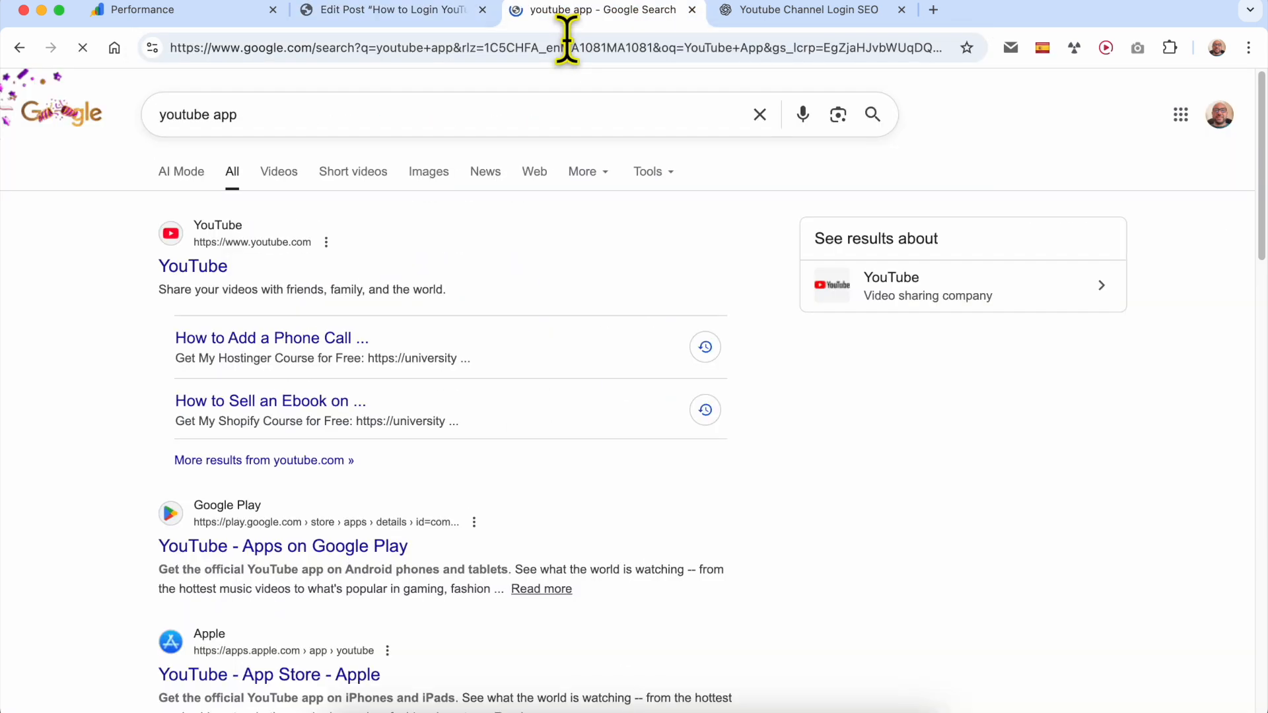
- Open the YouTube app's Google Play listing, copy its address, and return to the post editor
click(267, 547)
click(399, 48)
click(393, 9)
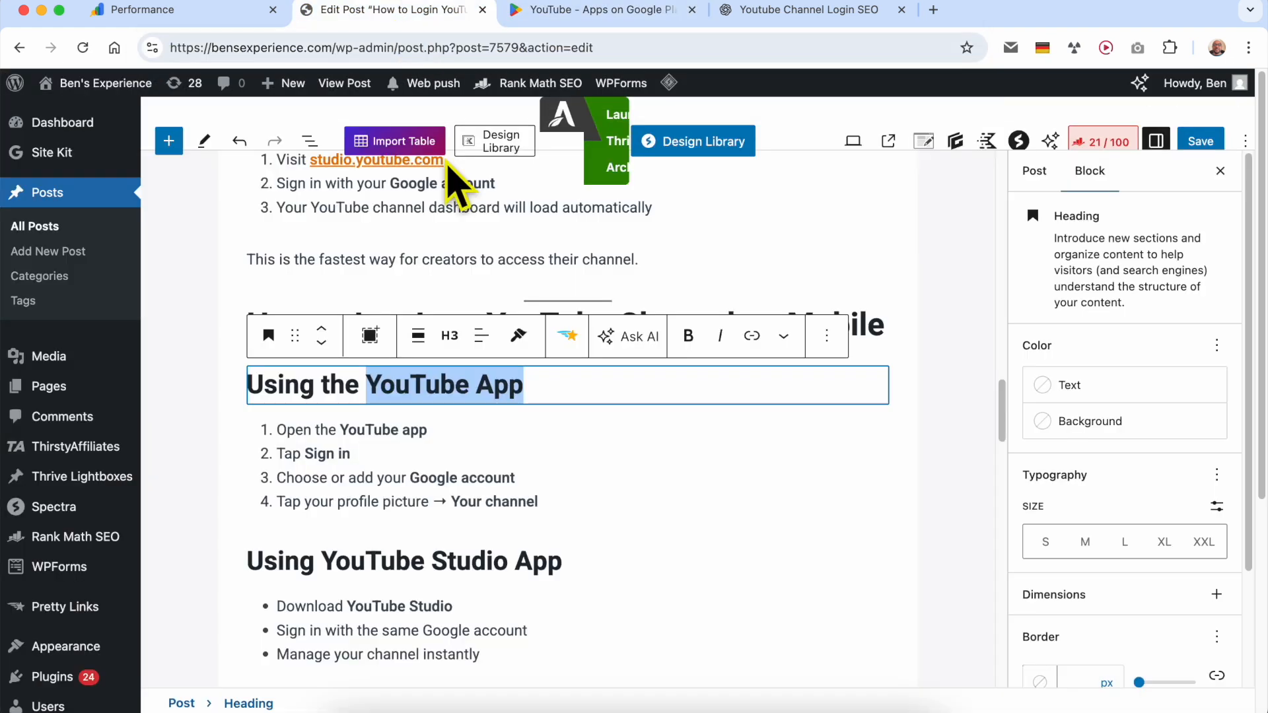
- Link "YouTube app" in the first mobile login step to the copied Google Play address
drag(356, 437, 434, 430)
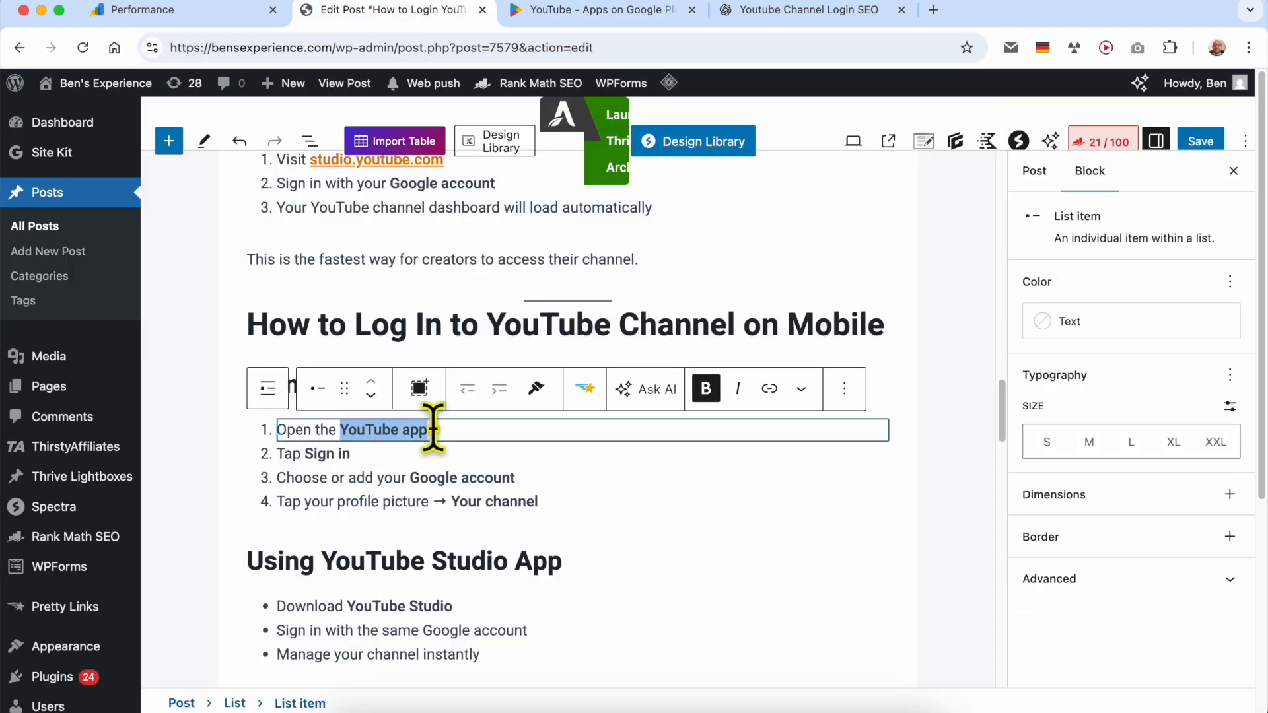
click(769, 389)
key(super+v)
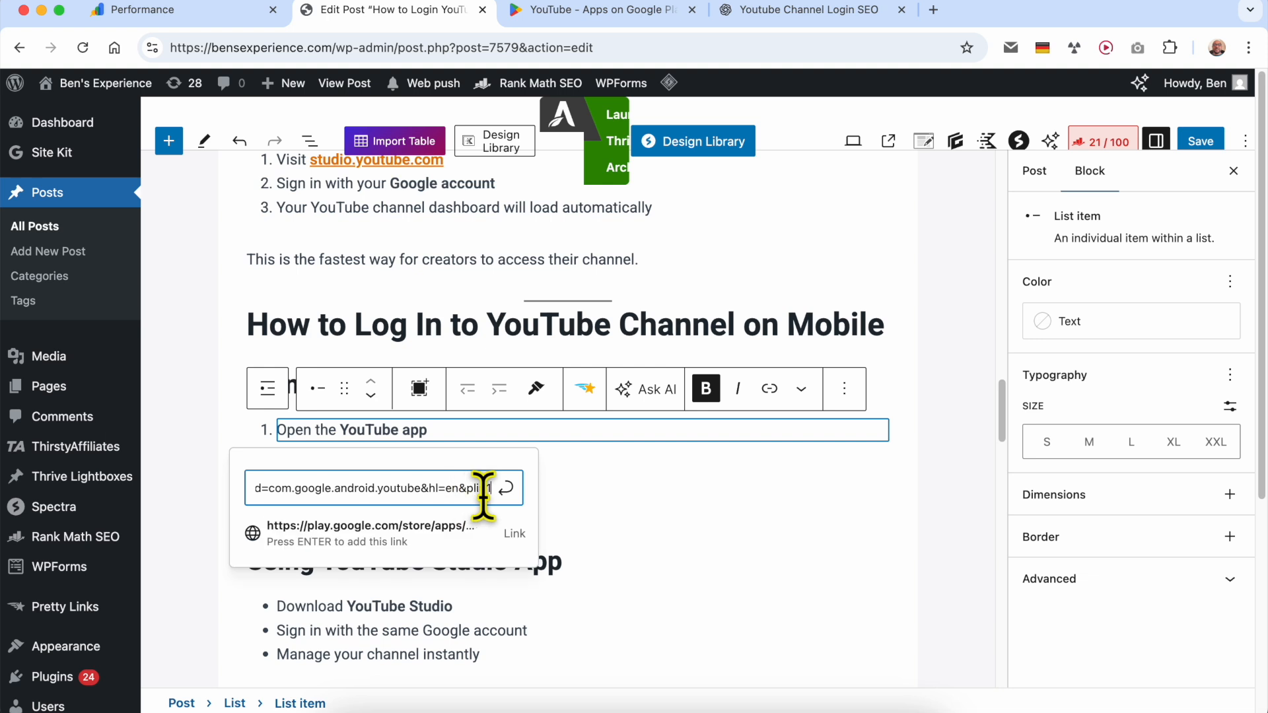
click(506, 489)
click(652, 501)
- Look over the remaining sections of the article and save the updated post
scroll(664, 476, down, 5)
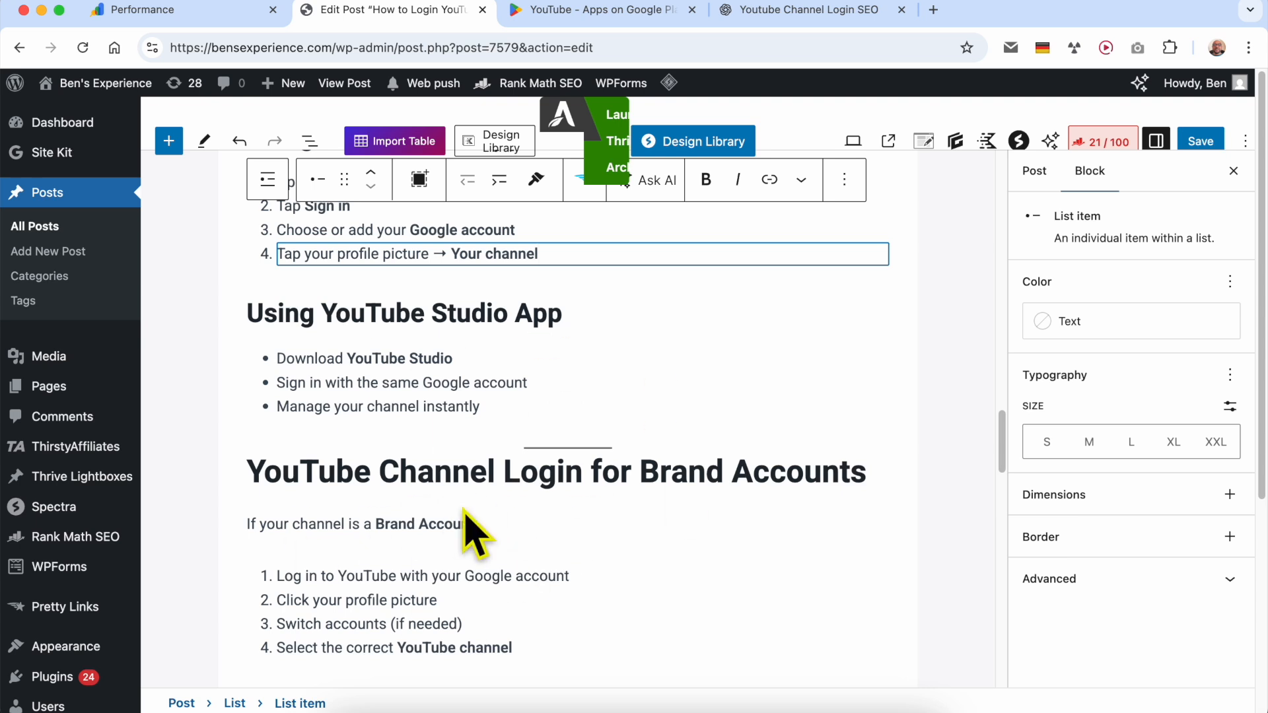
scroll(469, 528, down, 10)
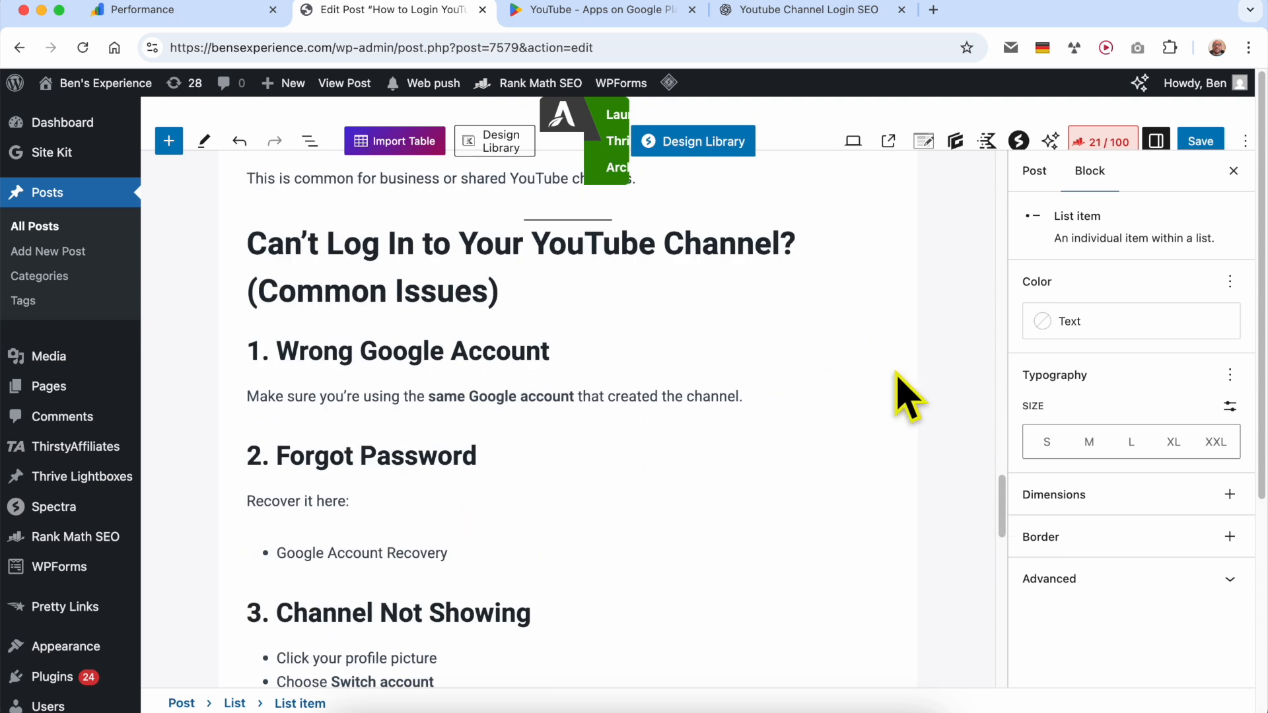
scroll(775, 423, up, 20)
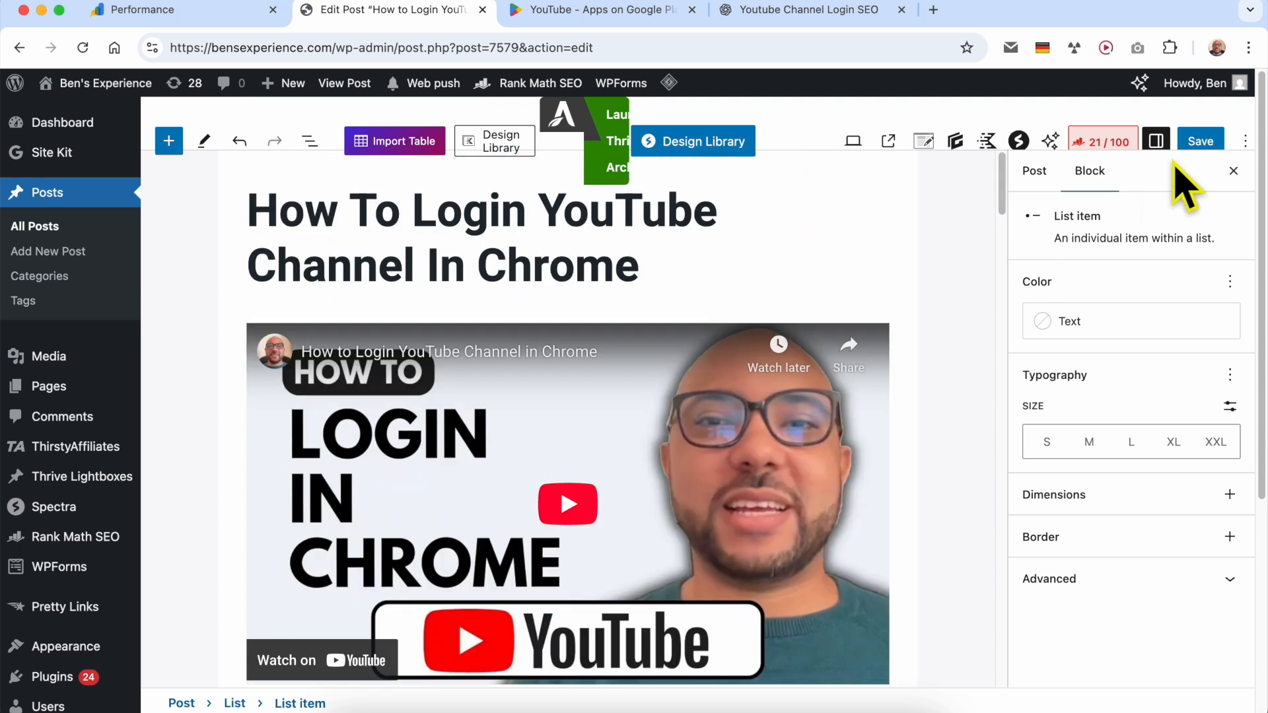
click(1201, 140)
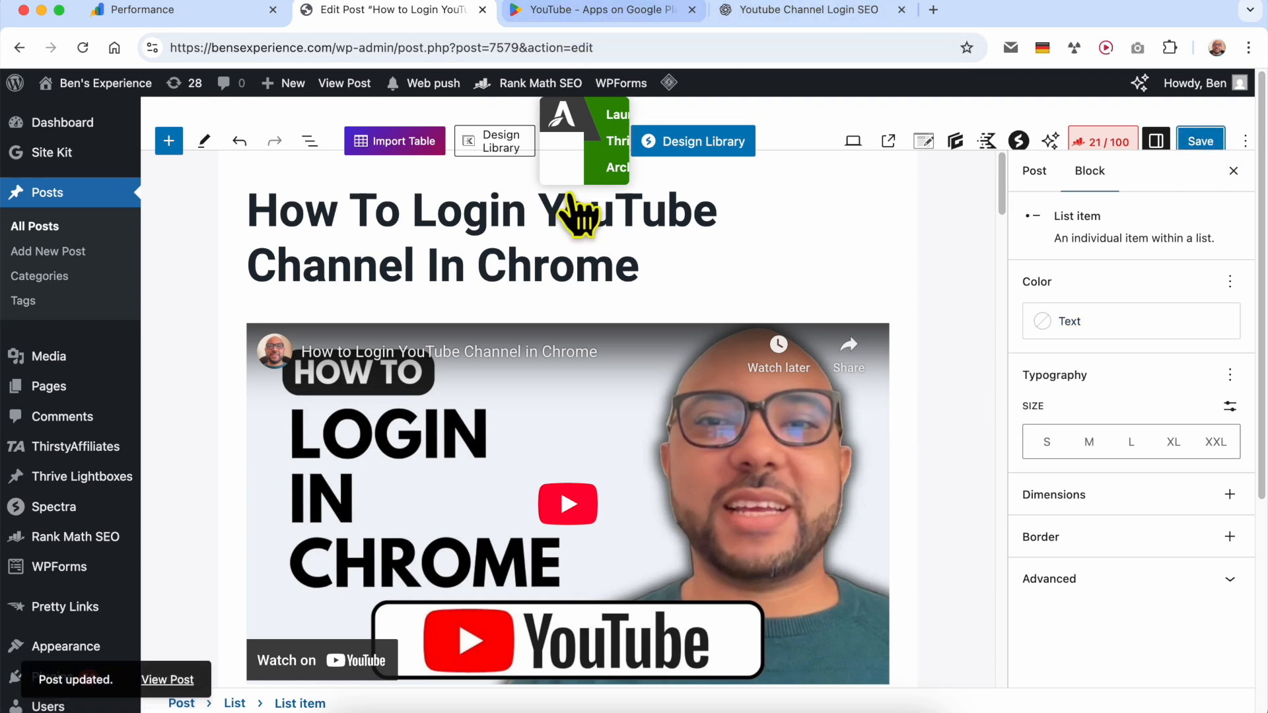
- Open the published post and review its new sections and links down to the Brand Accounts section
click(169, 681)
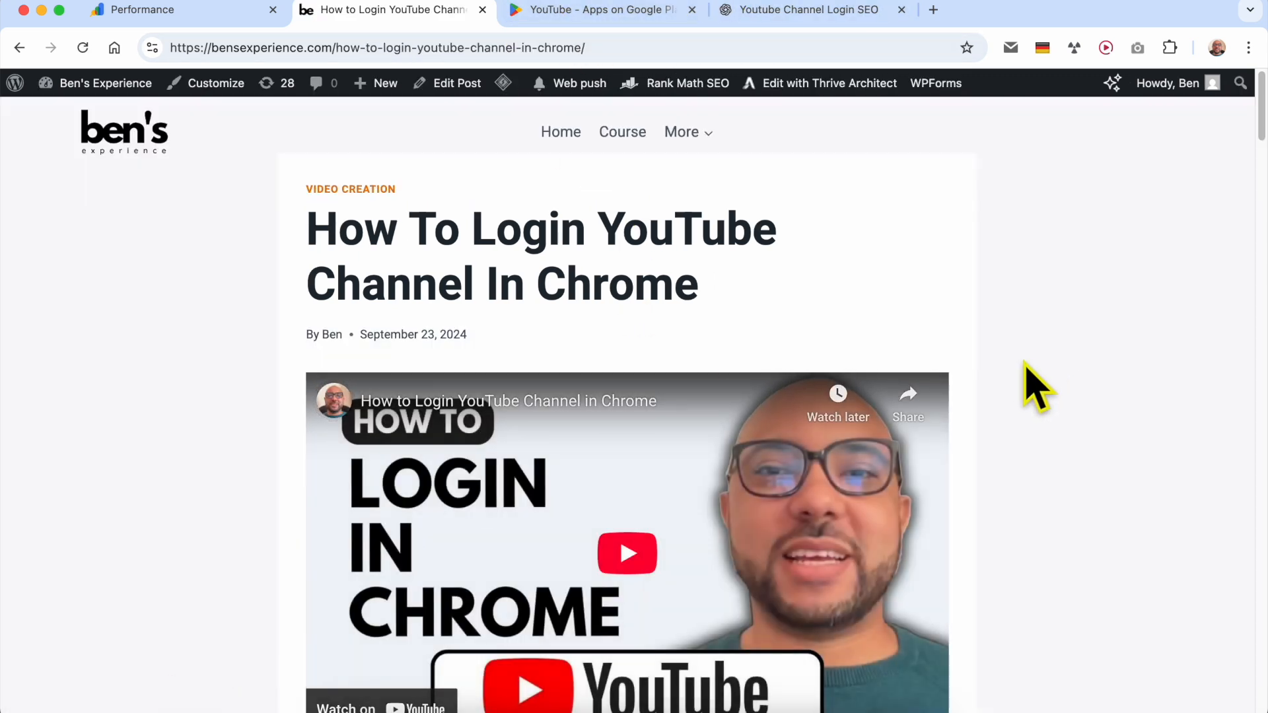
scroll(1024, 377, down, 10)
scroll(1034, 393, down, 12)
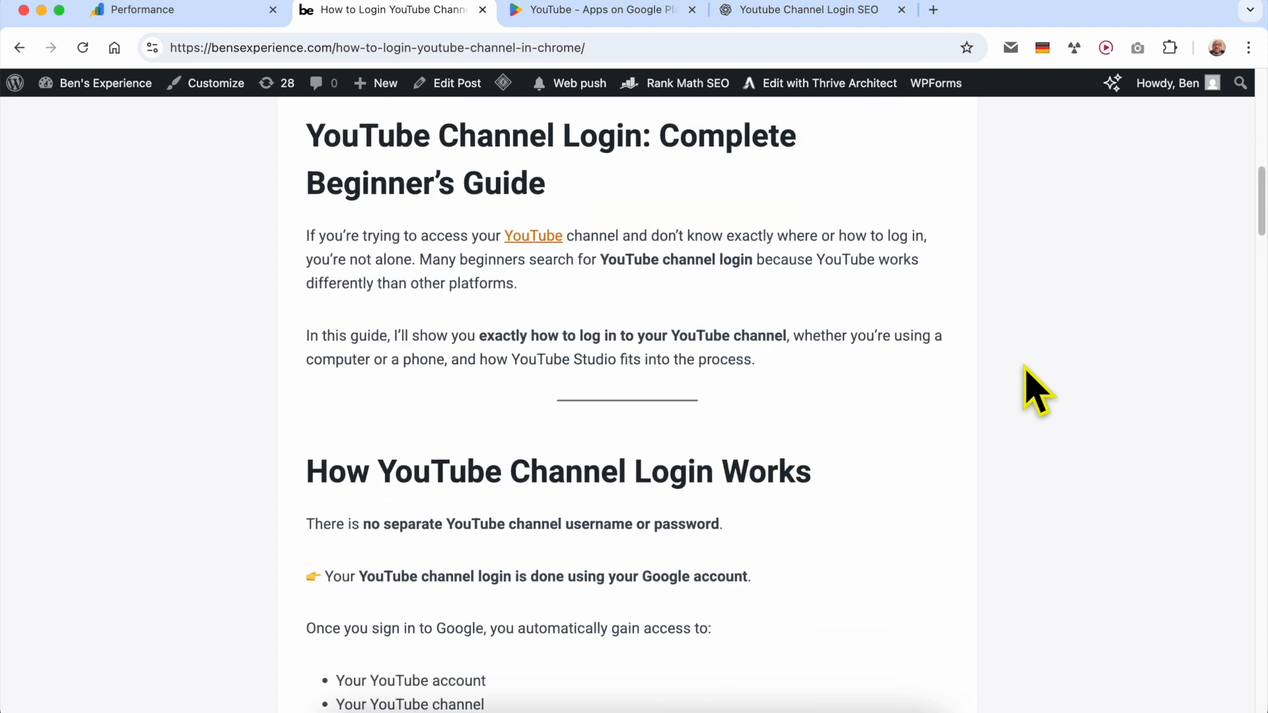
scroll(1026, 367, down, 12)
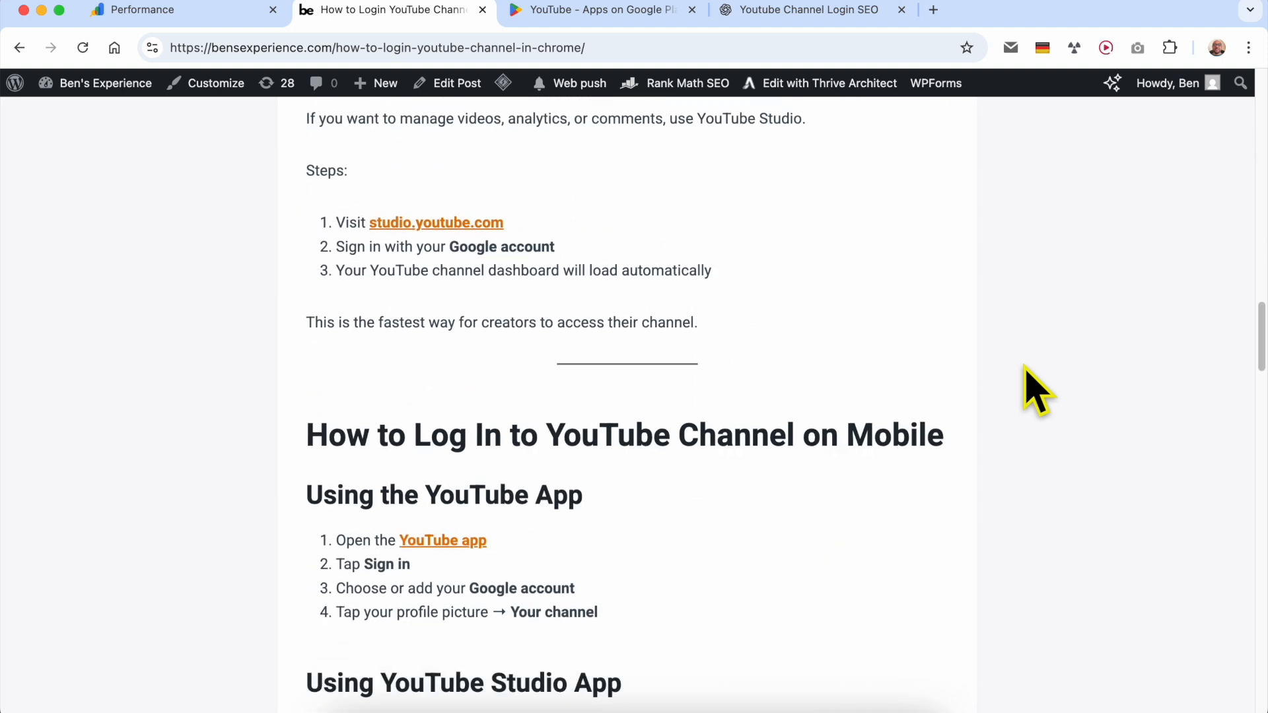
scroll(934, 383, down, 3)
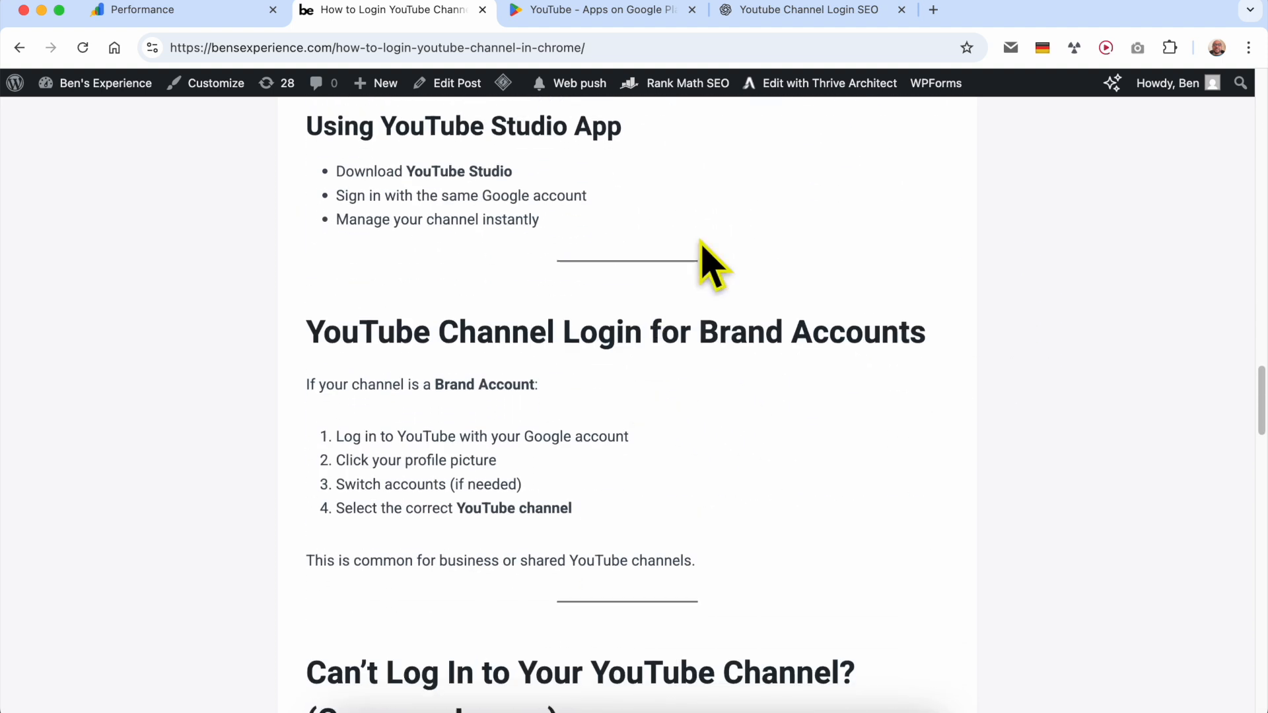
- Switch to the ChatGPT conversation and review the original prompt asking for related keywords and a blog post
click(786, 12)
scroll(488, 376, up, 14)
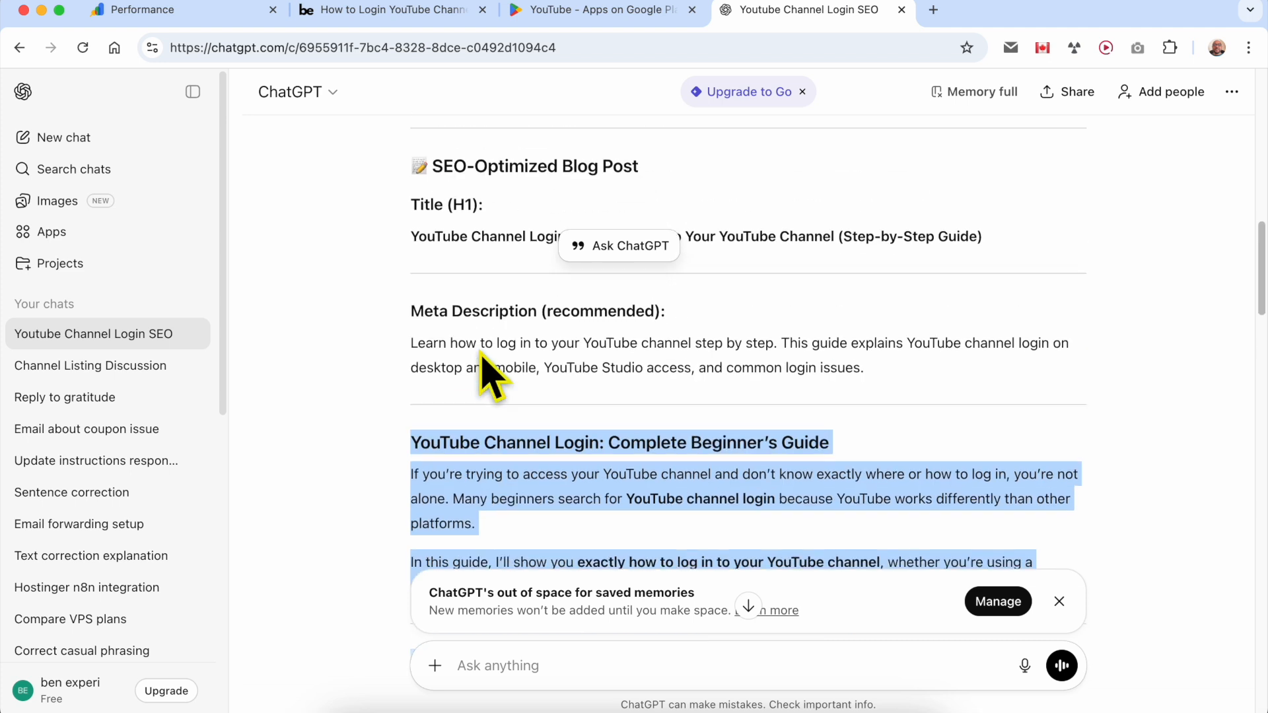
scroll(549, 381, up, 3)
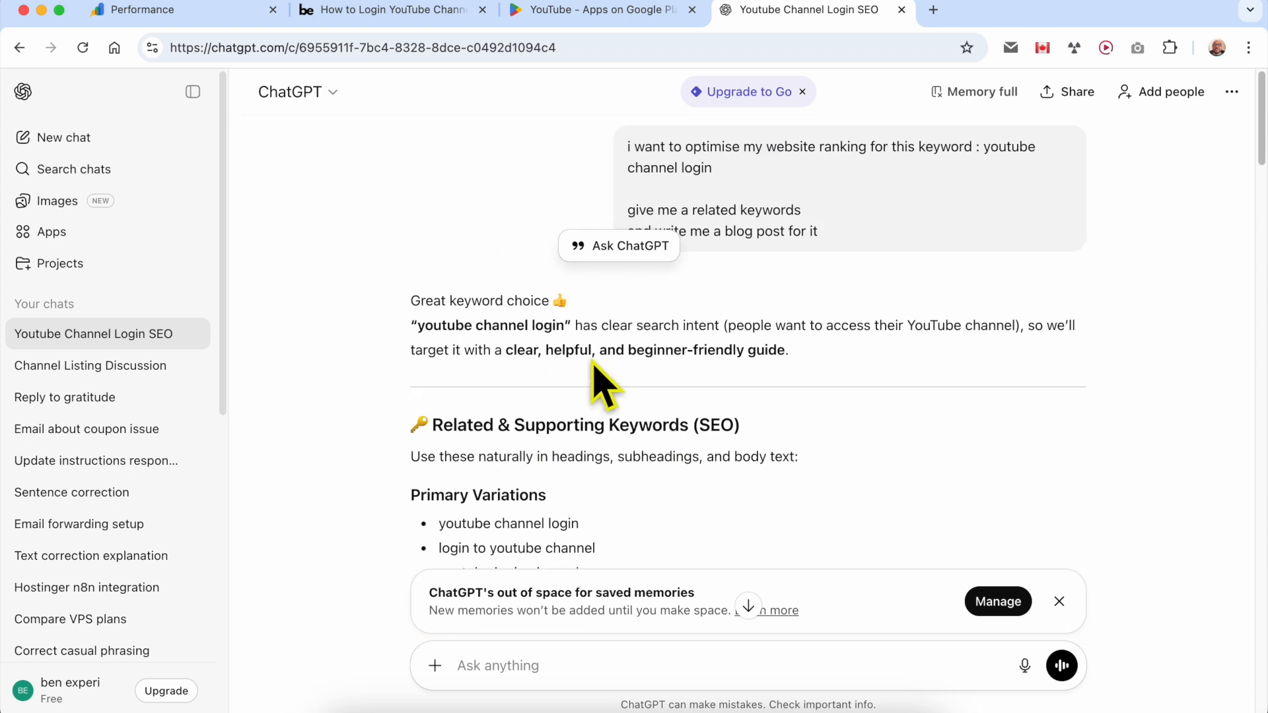
triple_click(734, 228)
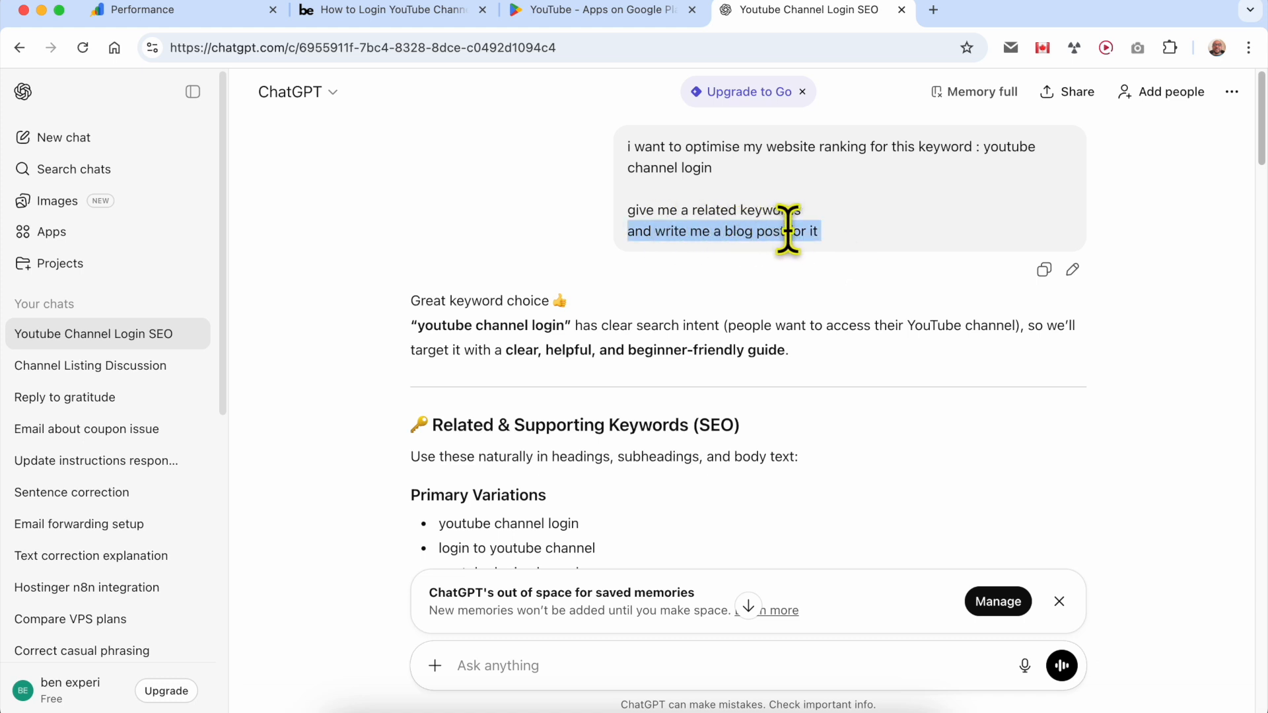
click(837, 230)
drag(813, 213, 698, 210)
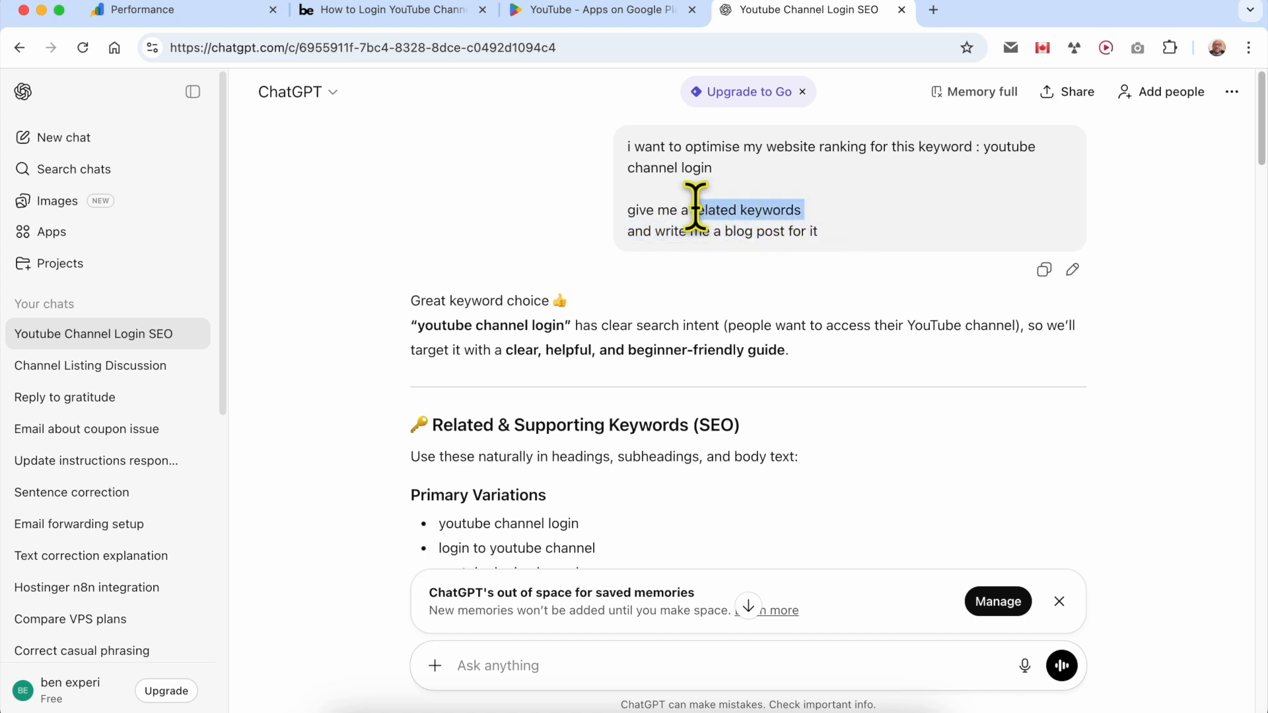
- Return to the published post and copy its full web address
click(439, 14)
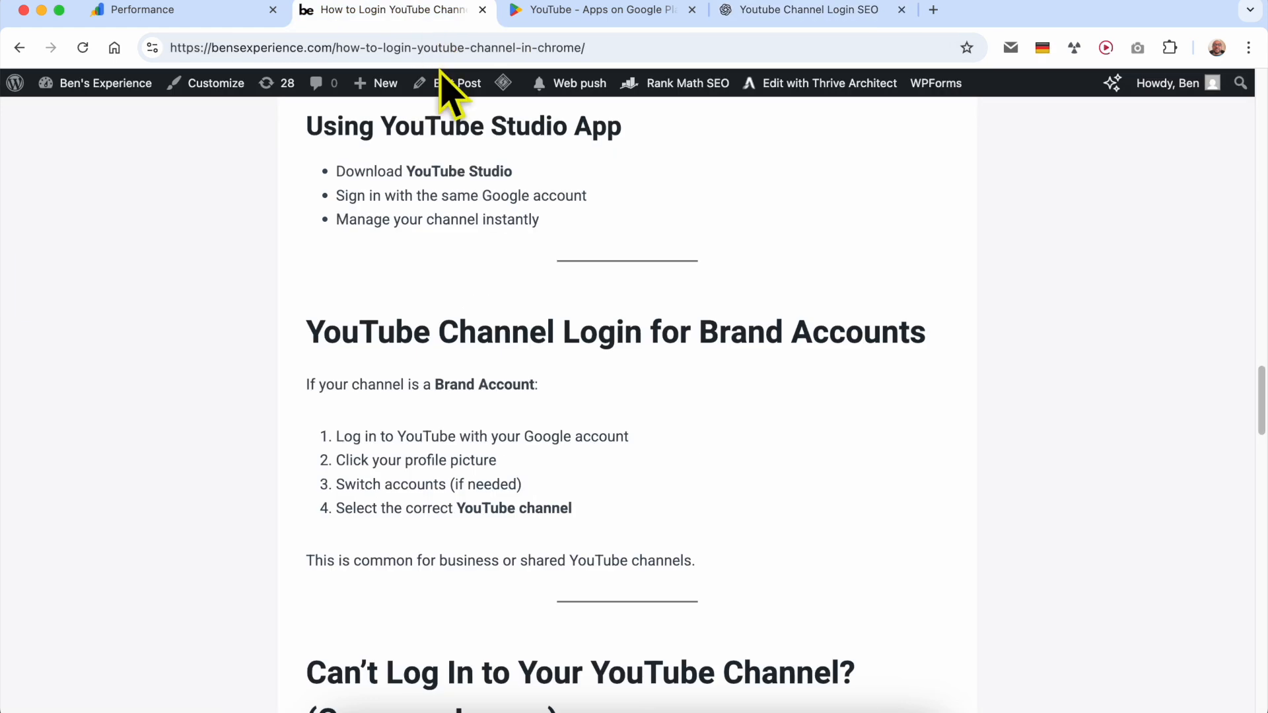
click(439, 48)
right_click(436, 50)
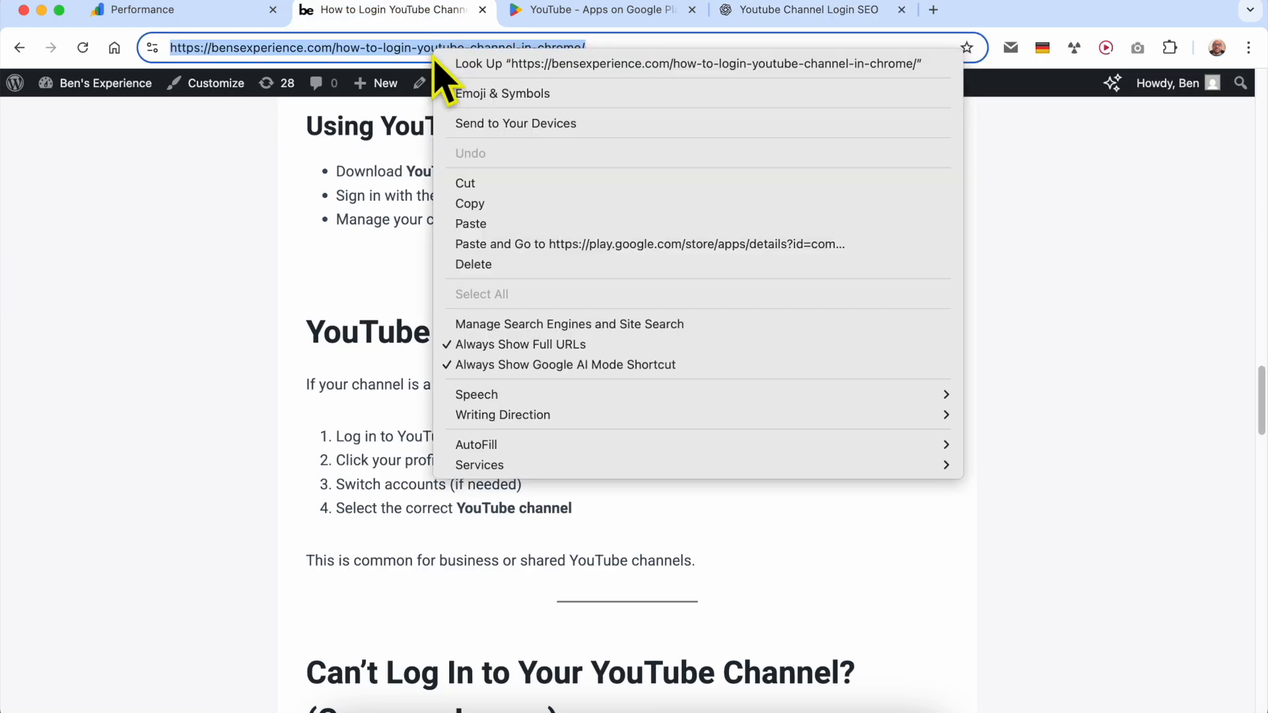
click(470, 204)
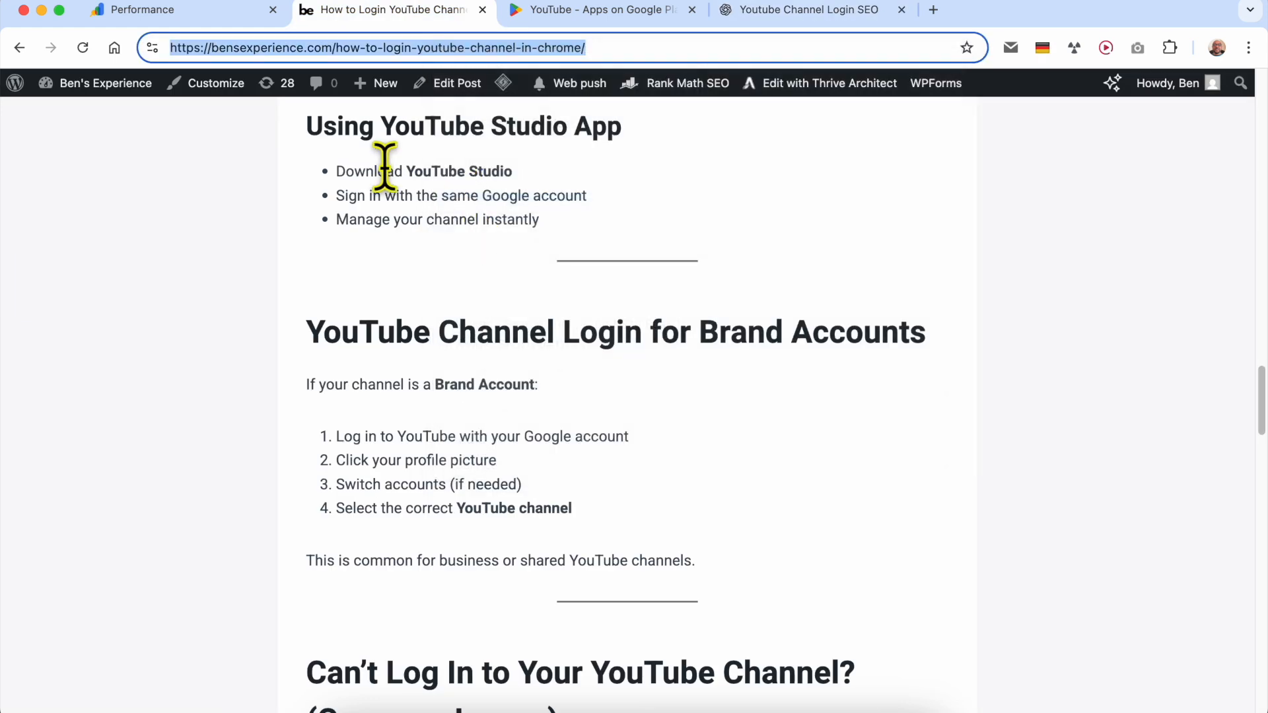
click(177, 12)
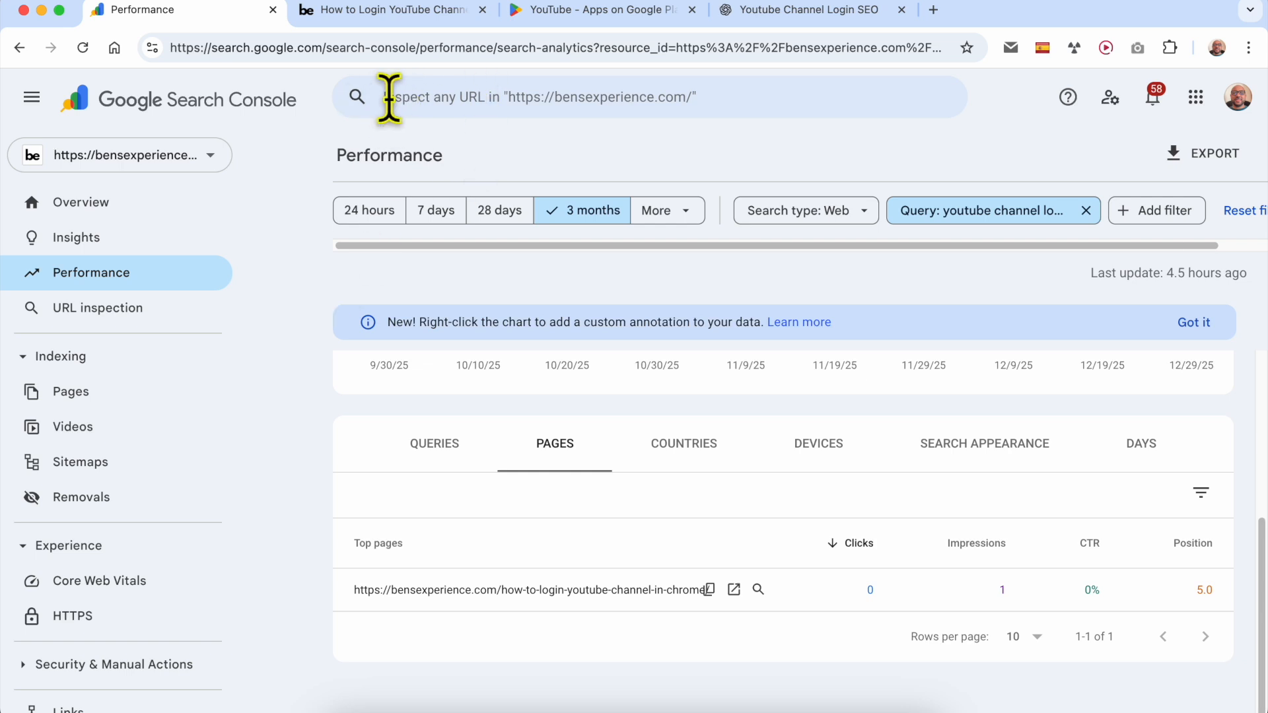
click(525, 102)
right_click(527, 99)
key(super+v)
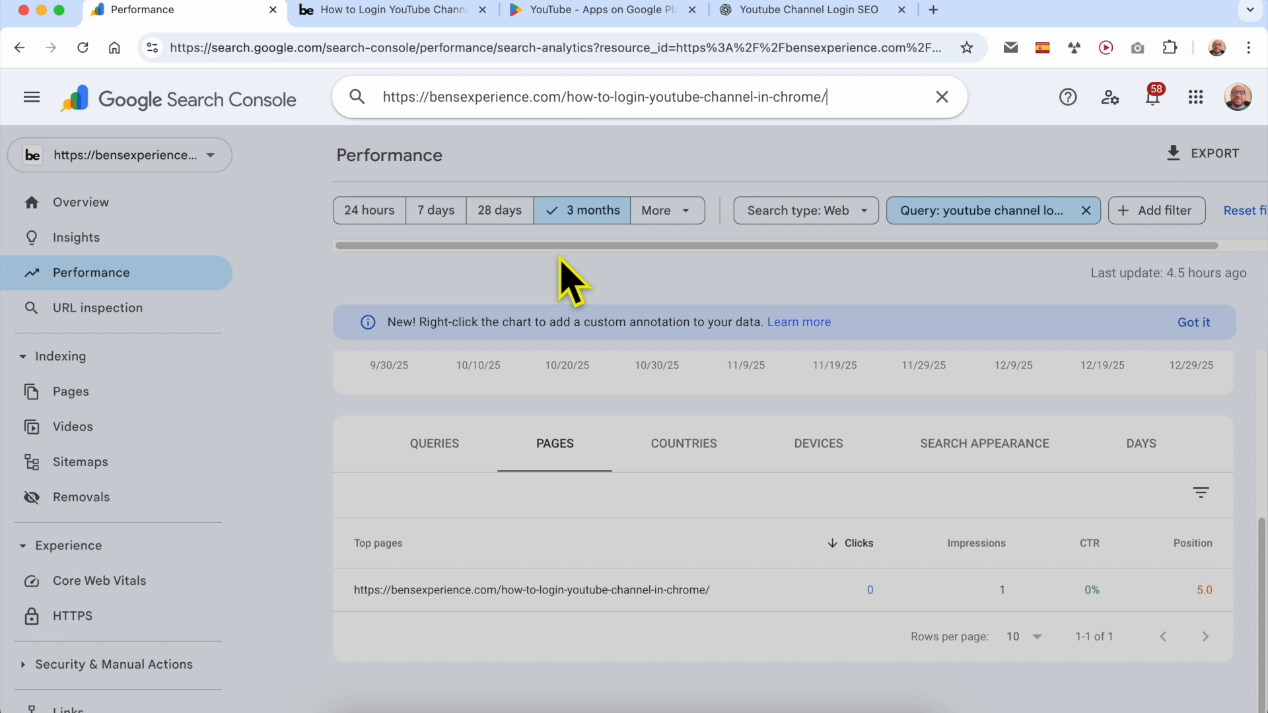
key(Return)
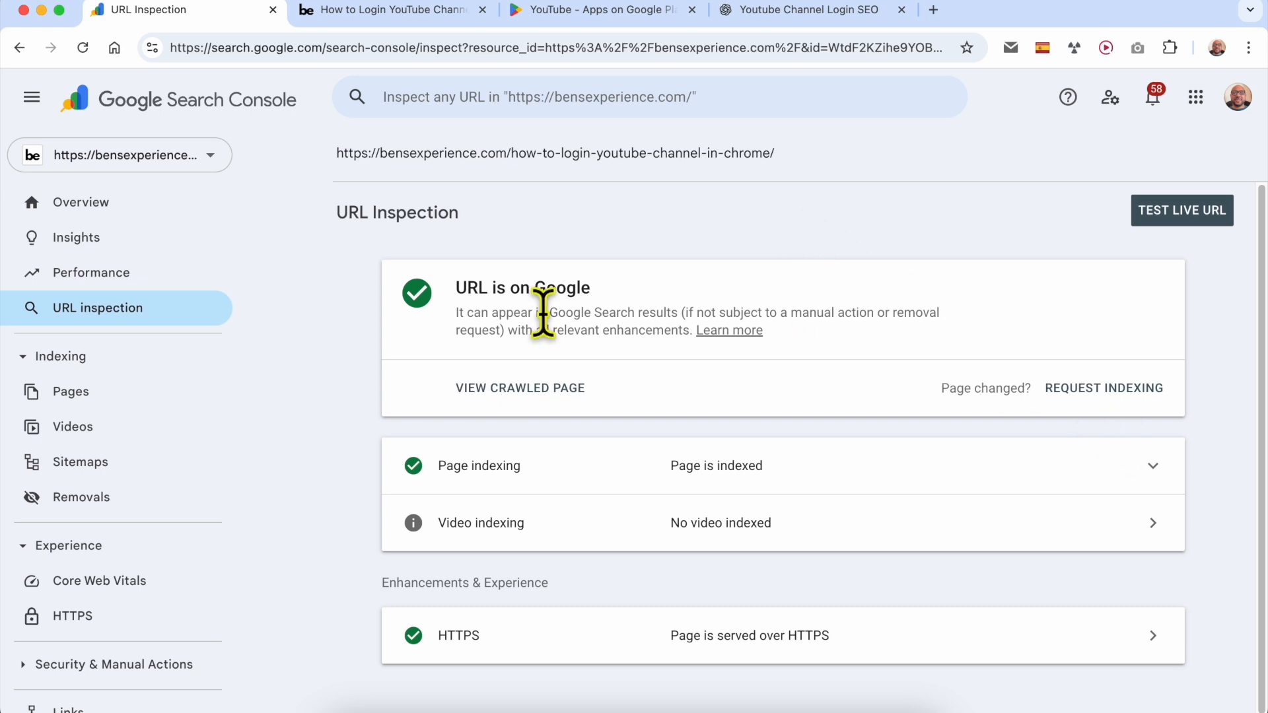
drag(425, 289, 604, 310)
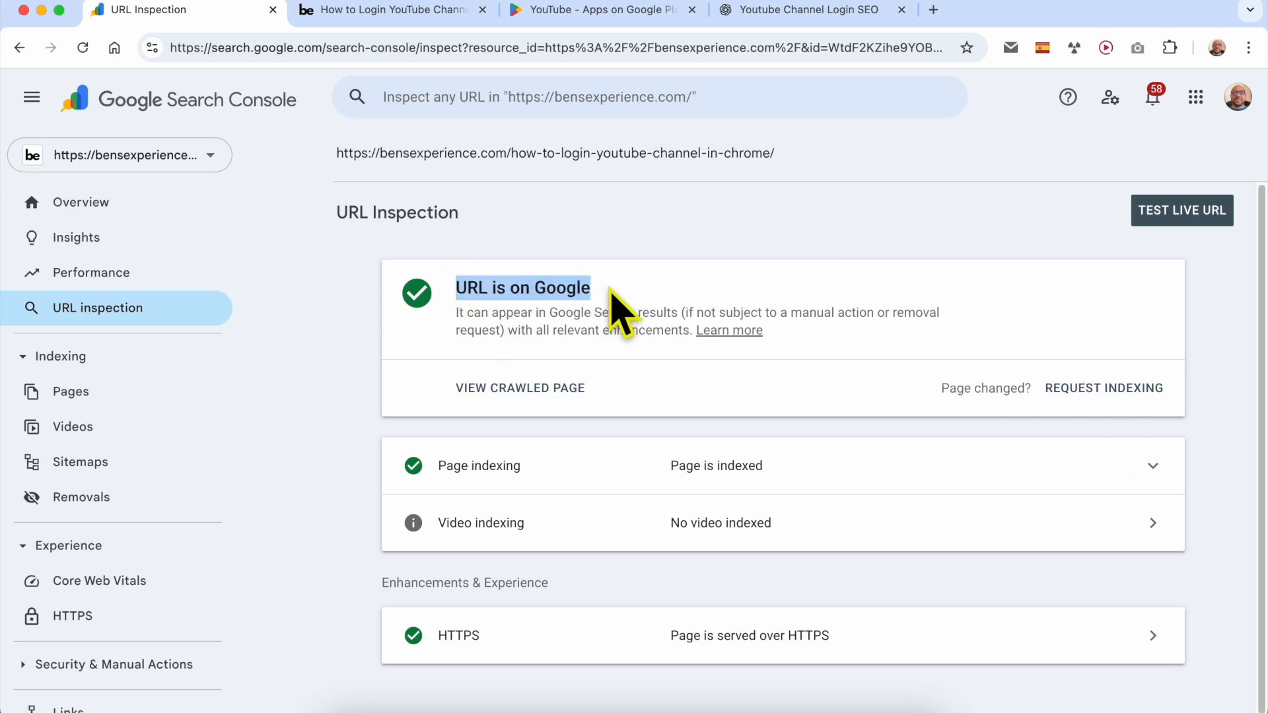
- Request indexing for the inspected URL and dismiss the confirmation after reading it
click(622, 287)
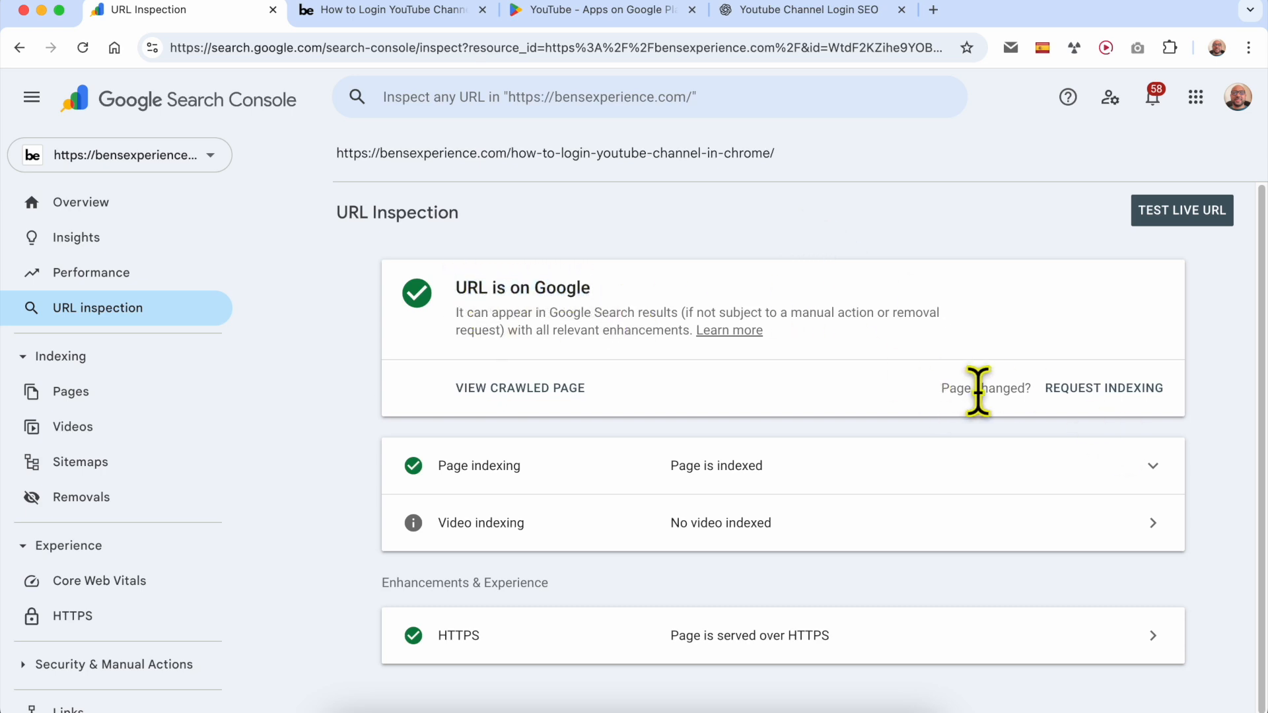
click(1110, 396)
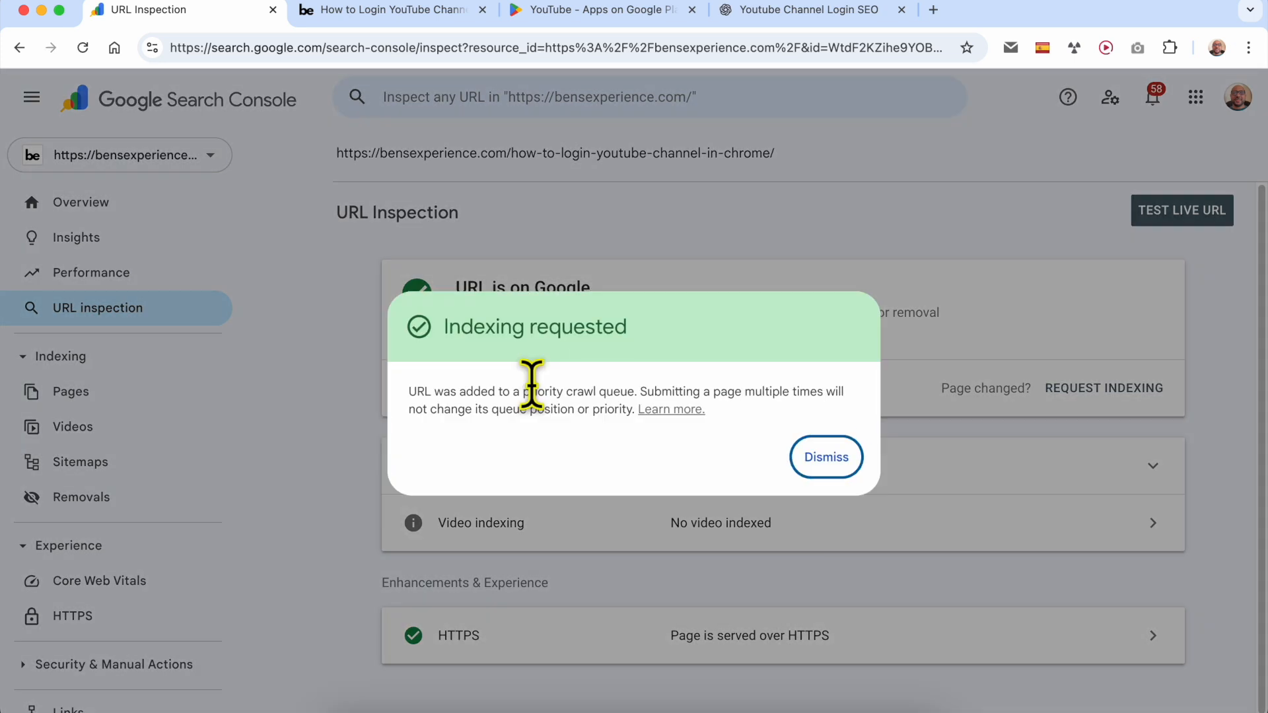
drag(423, 327, 656, 360)
drag(409, 393, 538, 437)
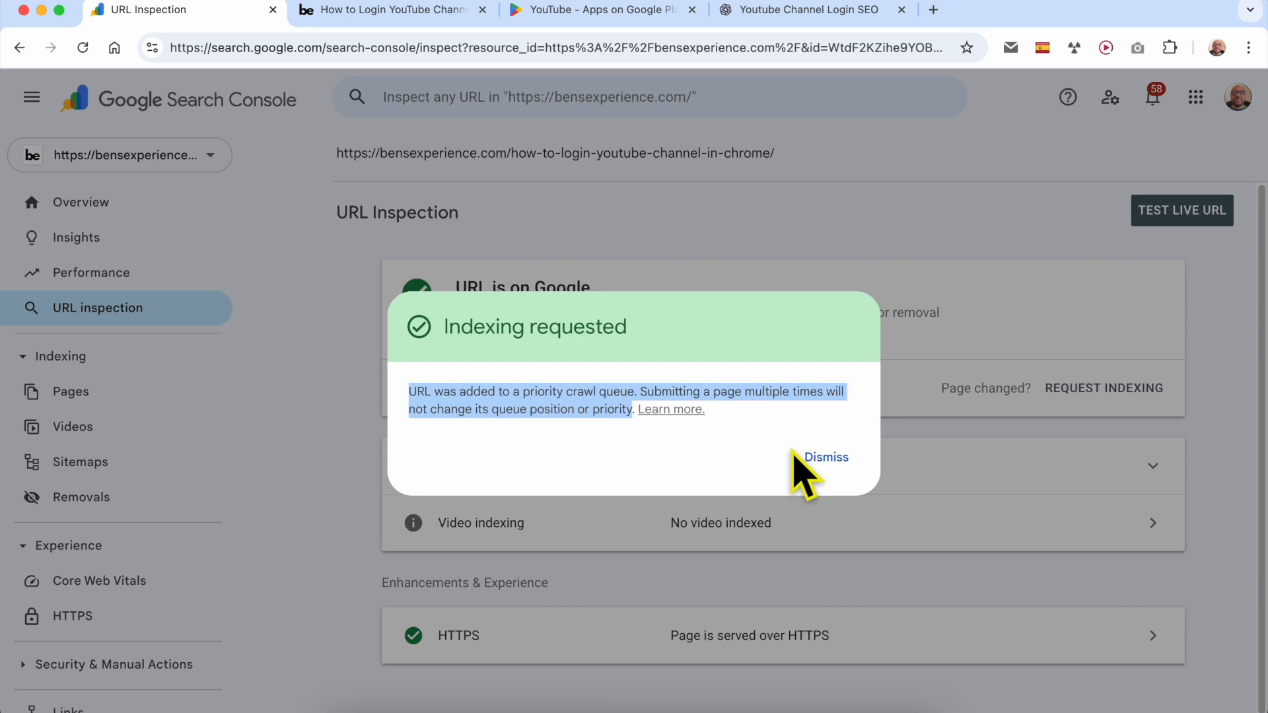
click(826, 458)
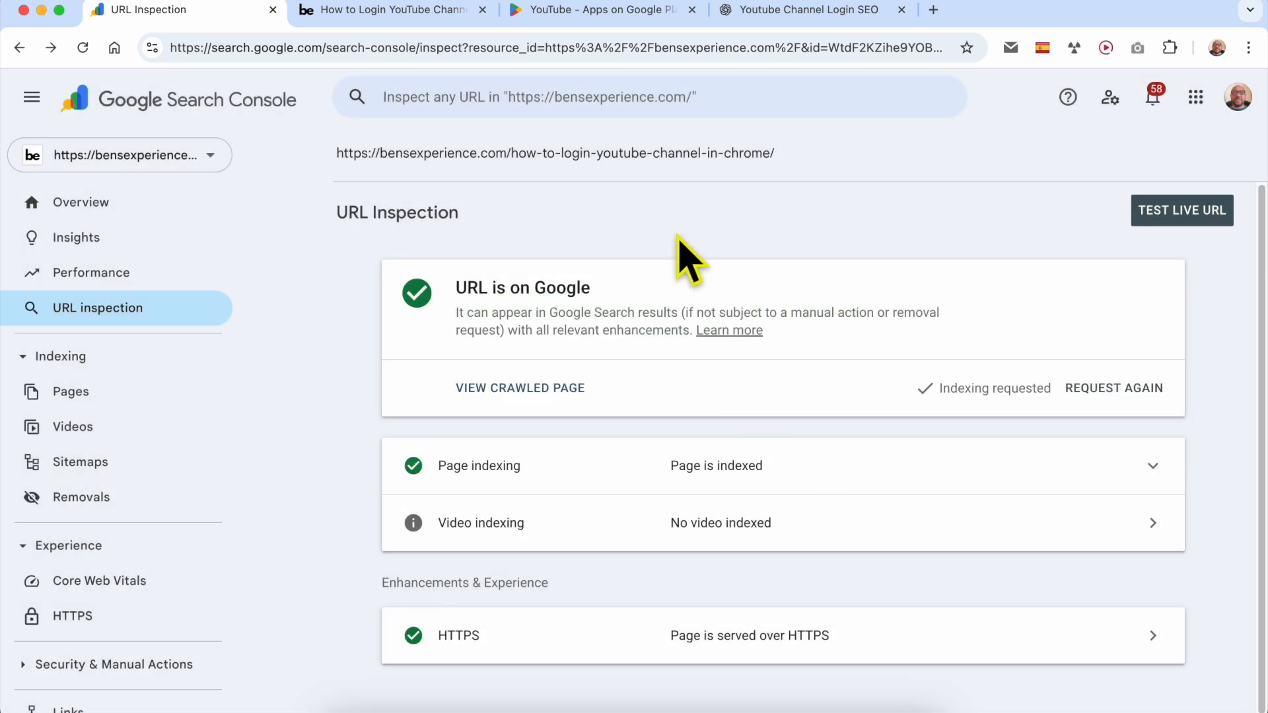
- Return to the Performance report filtered to the "youtube channel login" query over 3 months
click(141, 281)
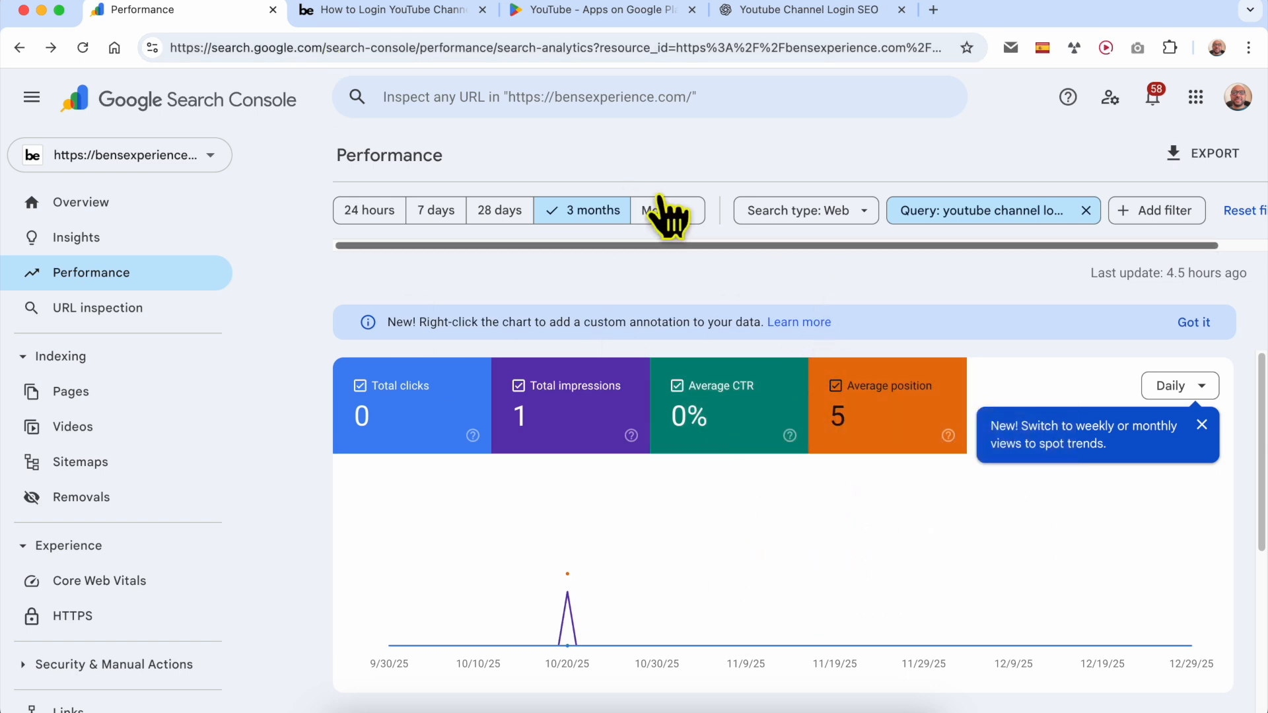
click(201, 2)
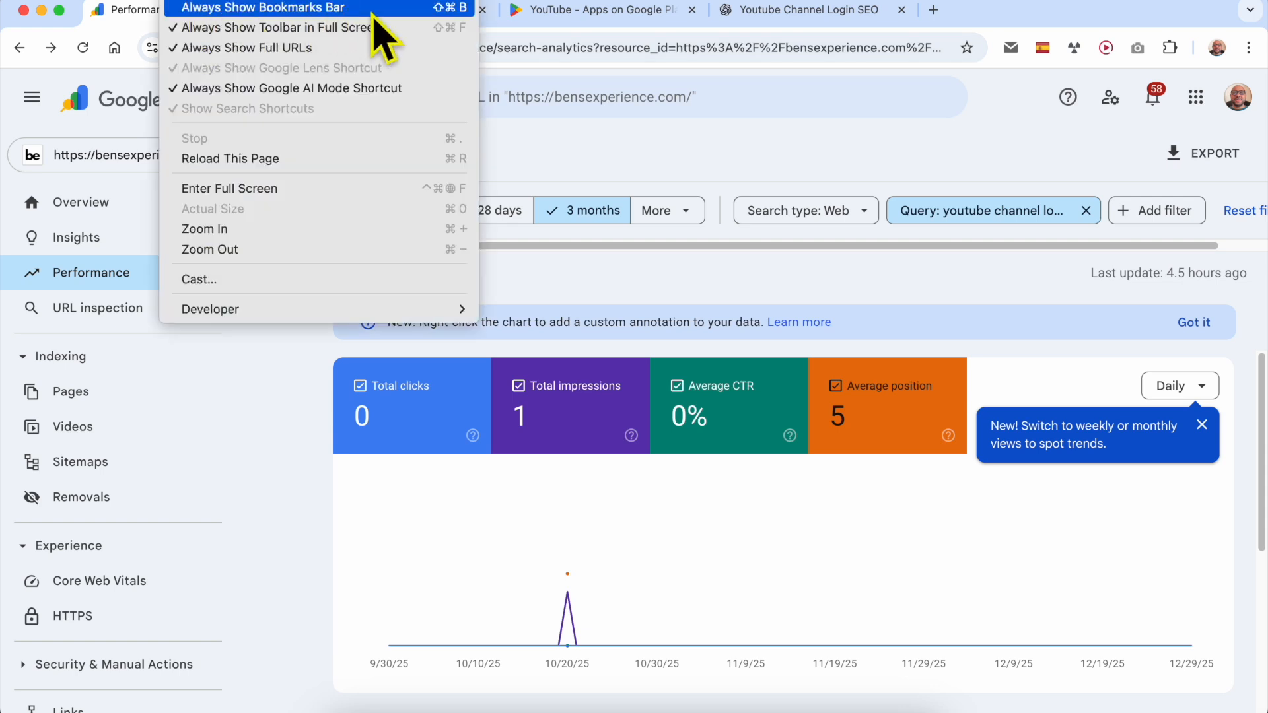
click(674, 112)
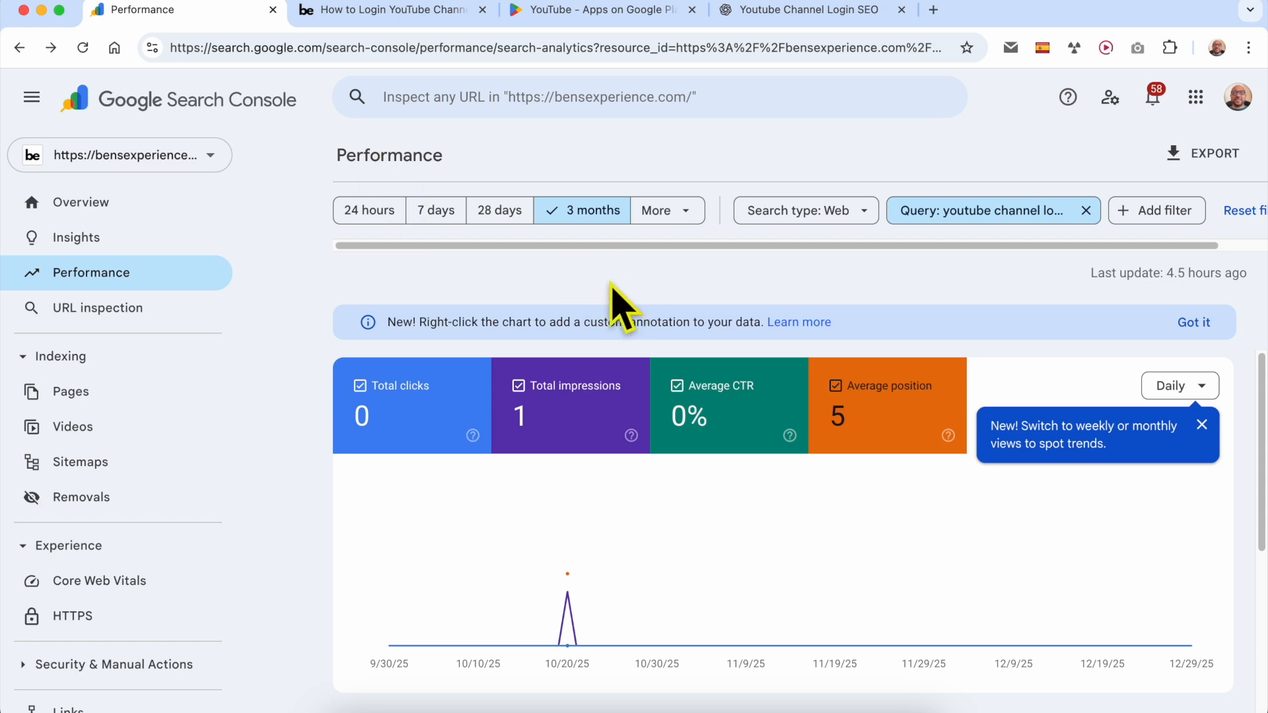
click(538, 43)
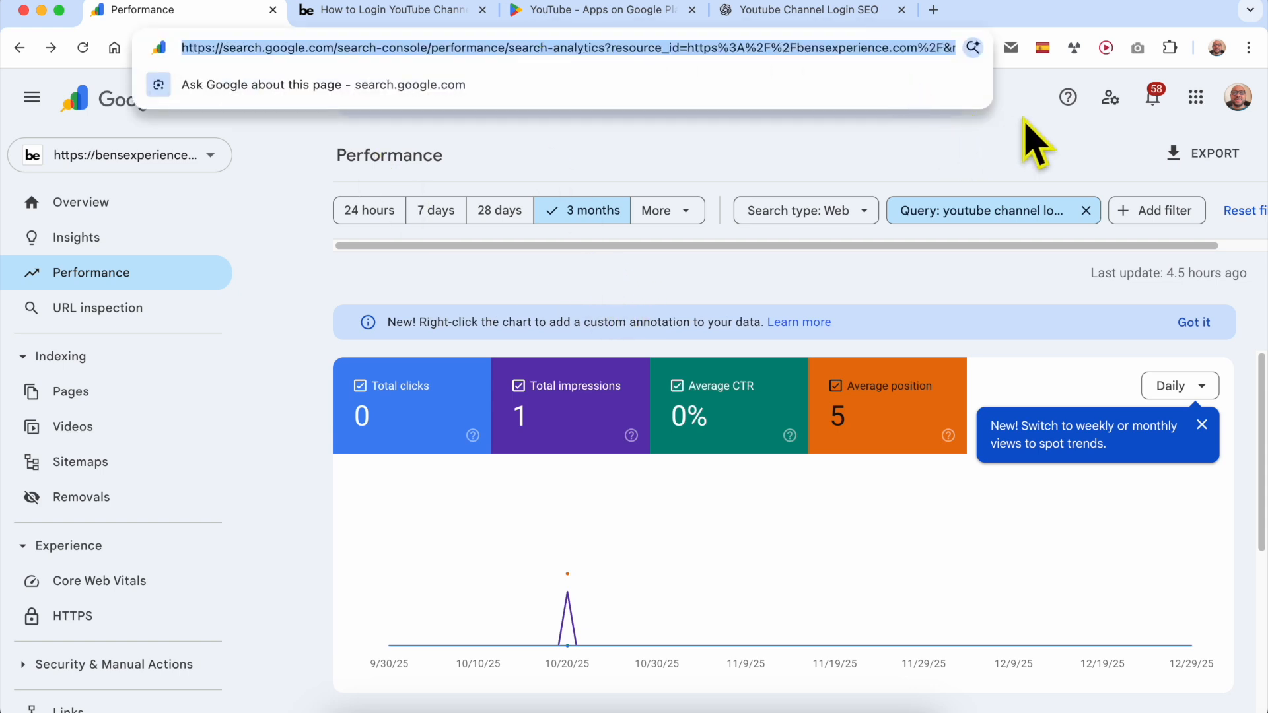
click(1004, 99)
- Bookmark the filtered Performance report as "My website Ranking" in the Bookmarks Bar folder
click(967, 47)
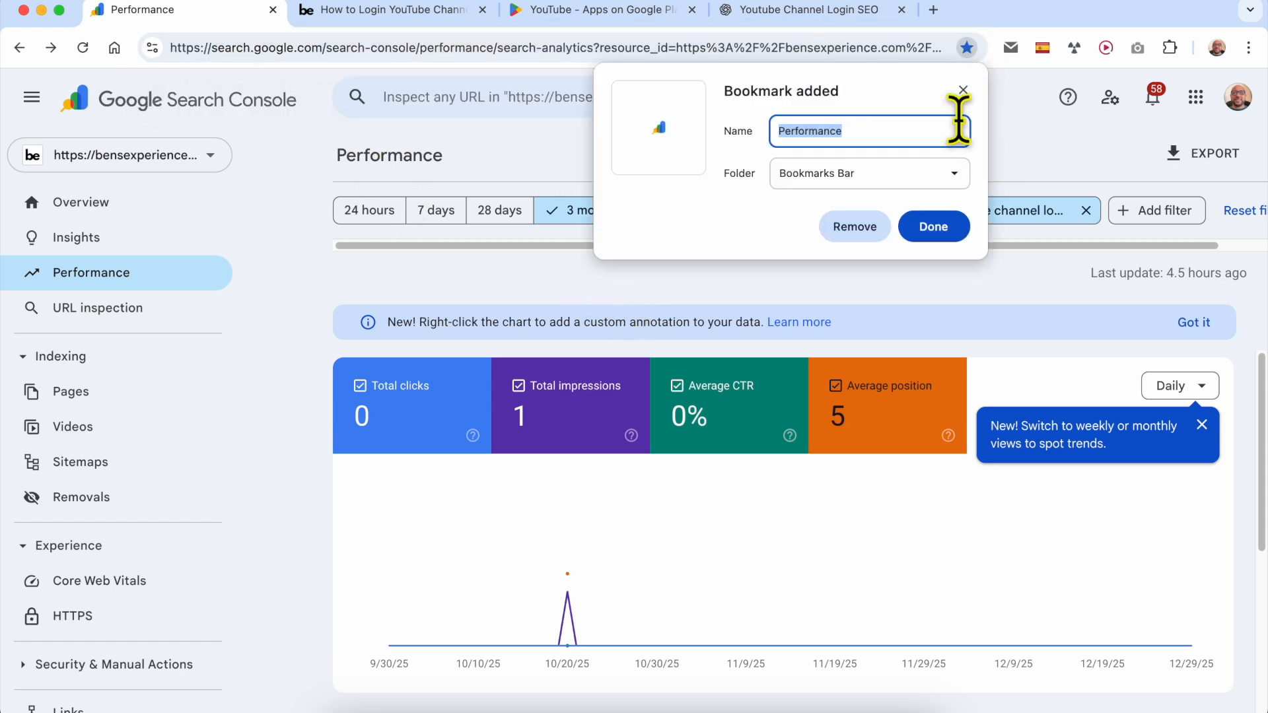
click(874, 134)
click(885, 176)
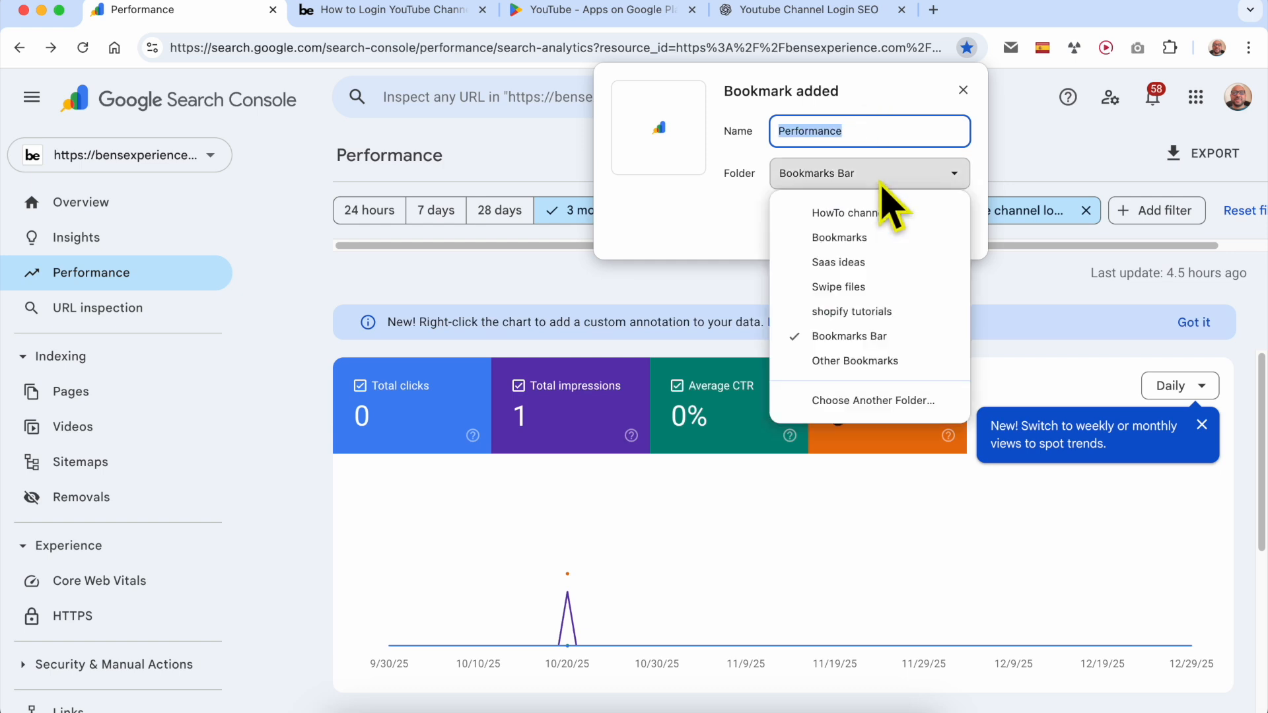
click(854, 404)
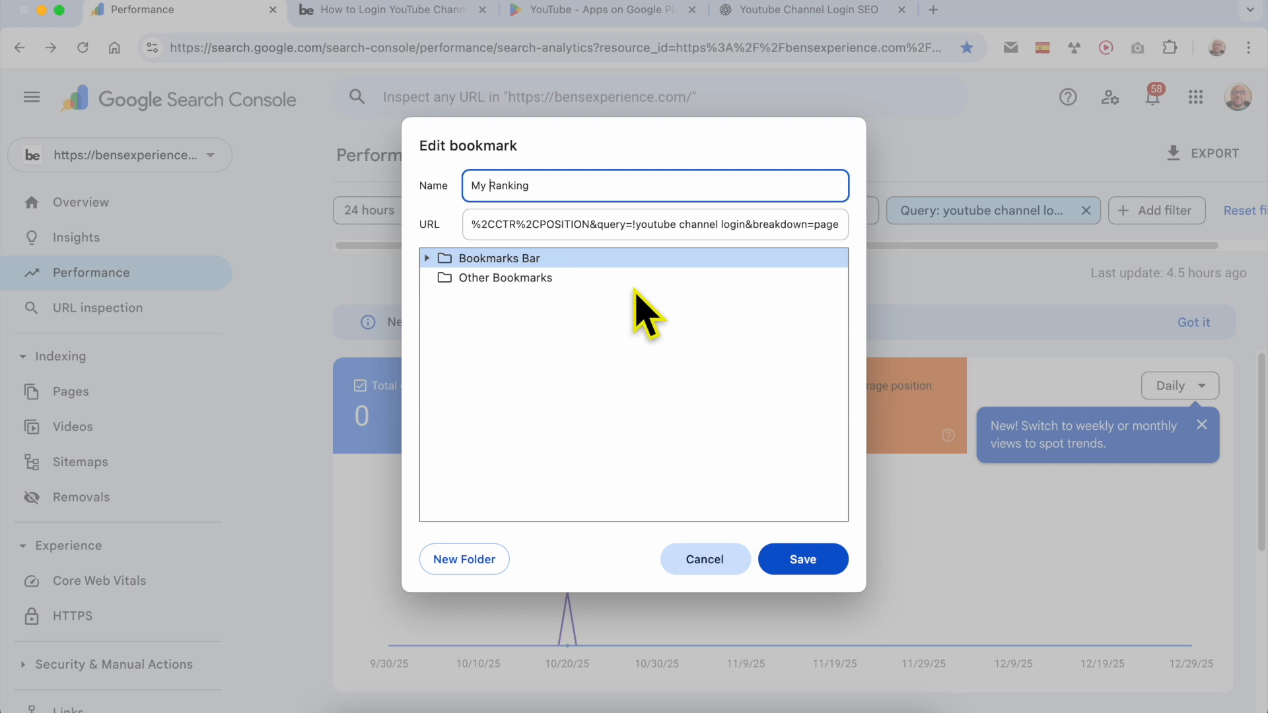
click(833, 564)
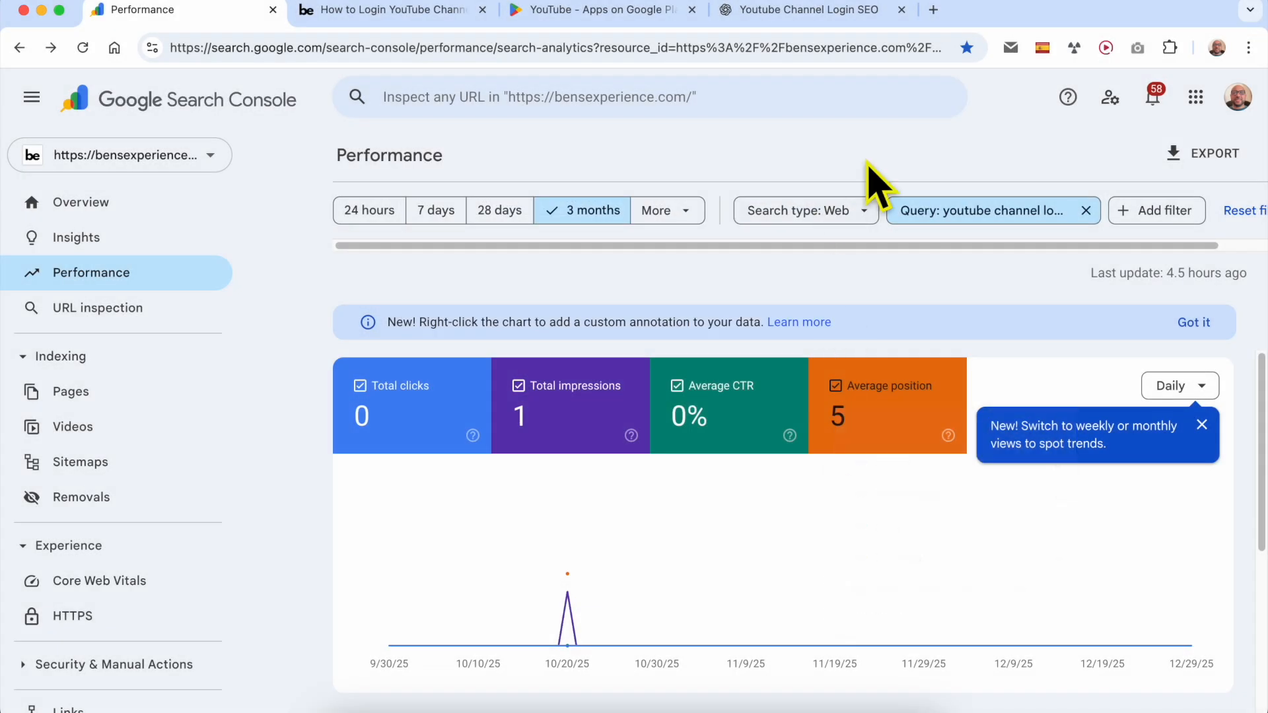
- Switch to the ChatGPT conversation and copy the keyword "youtube channel login" from its Primary Variations list
click(967, 47)
click(893, 132)
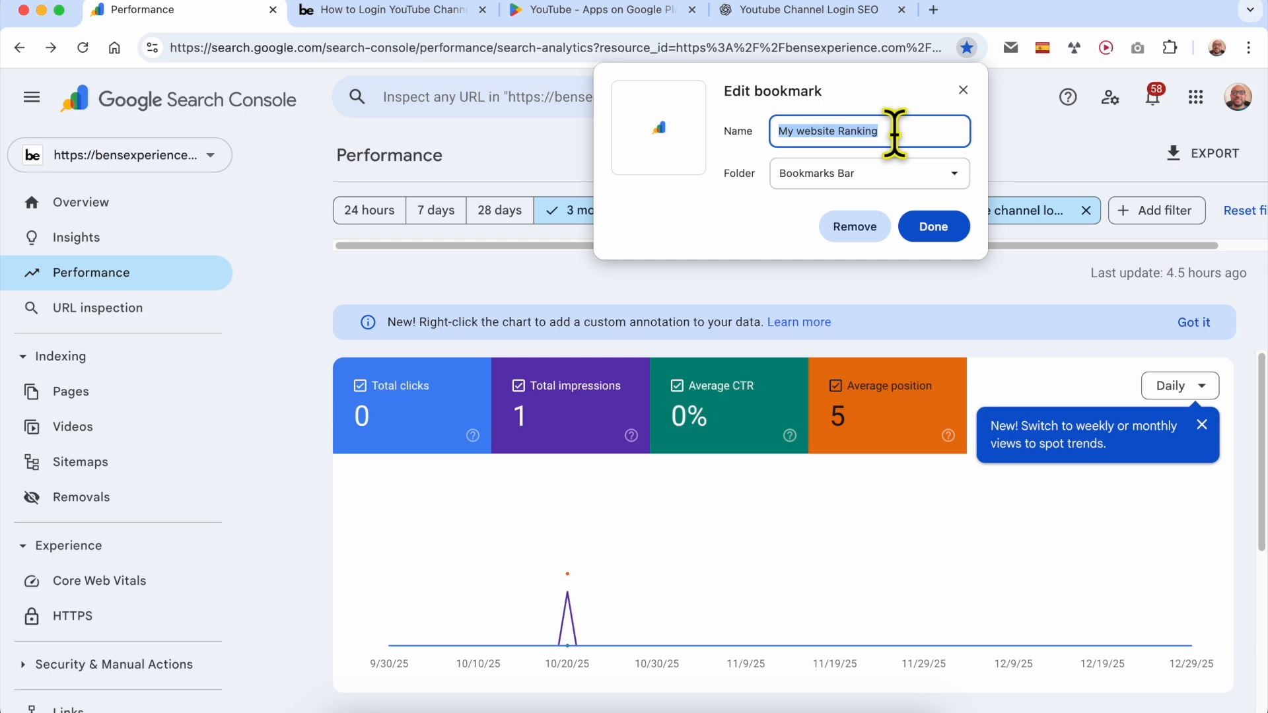
click(751, 14)
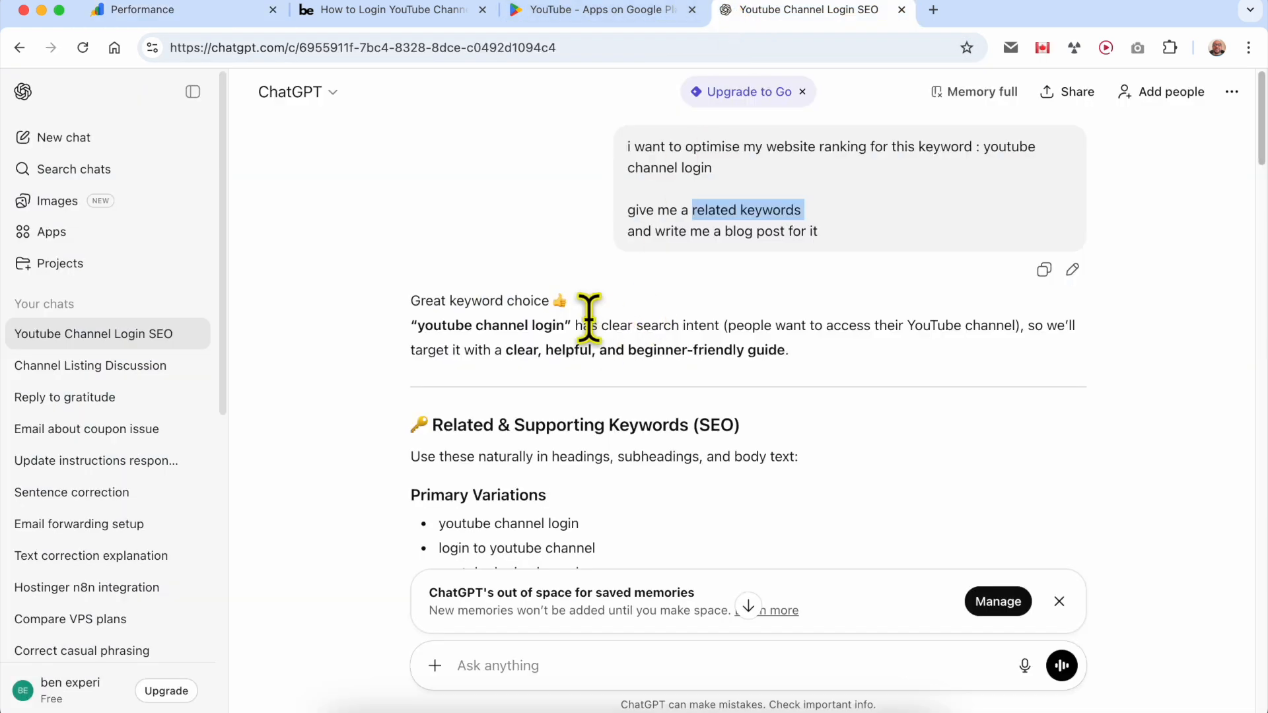
triple_click(496, 523)
right_click(499, 533)
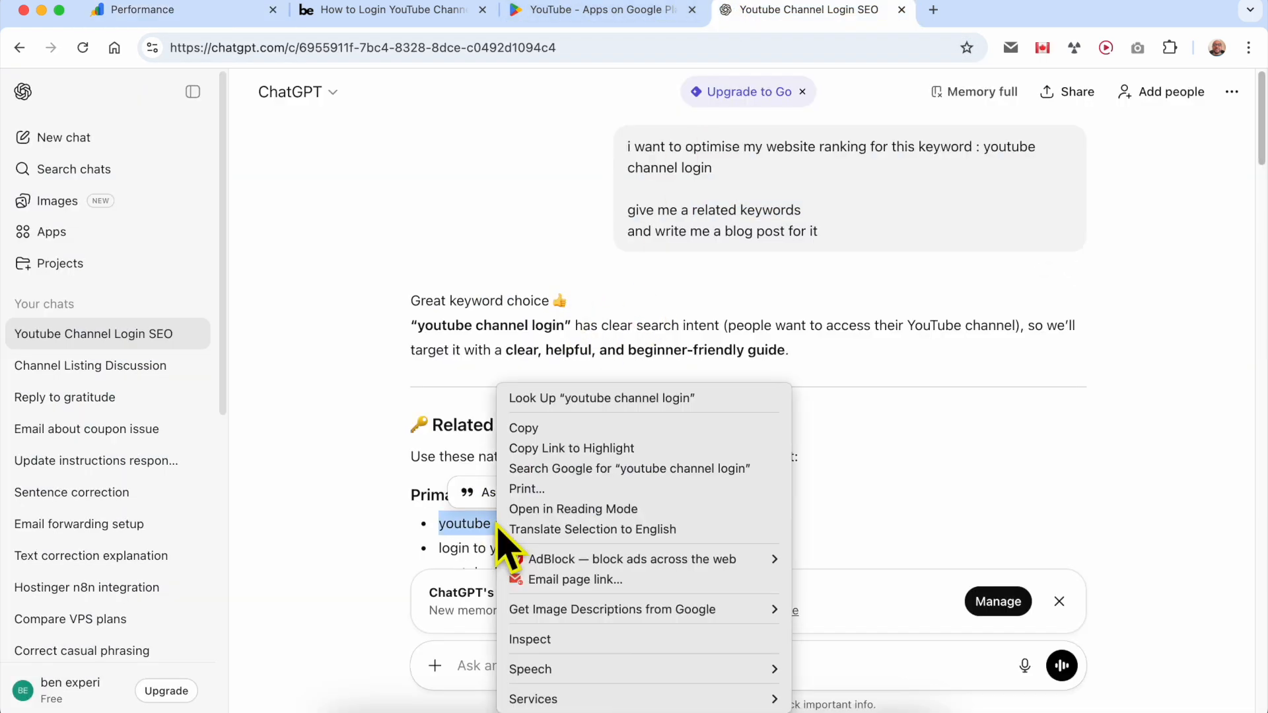
click(542, 430)
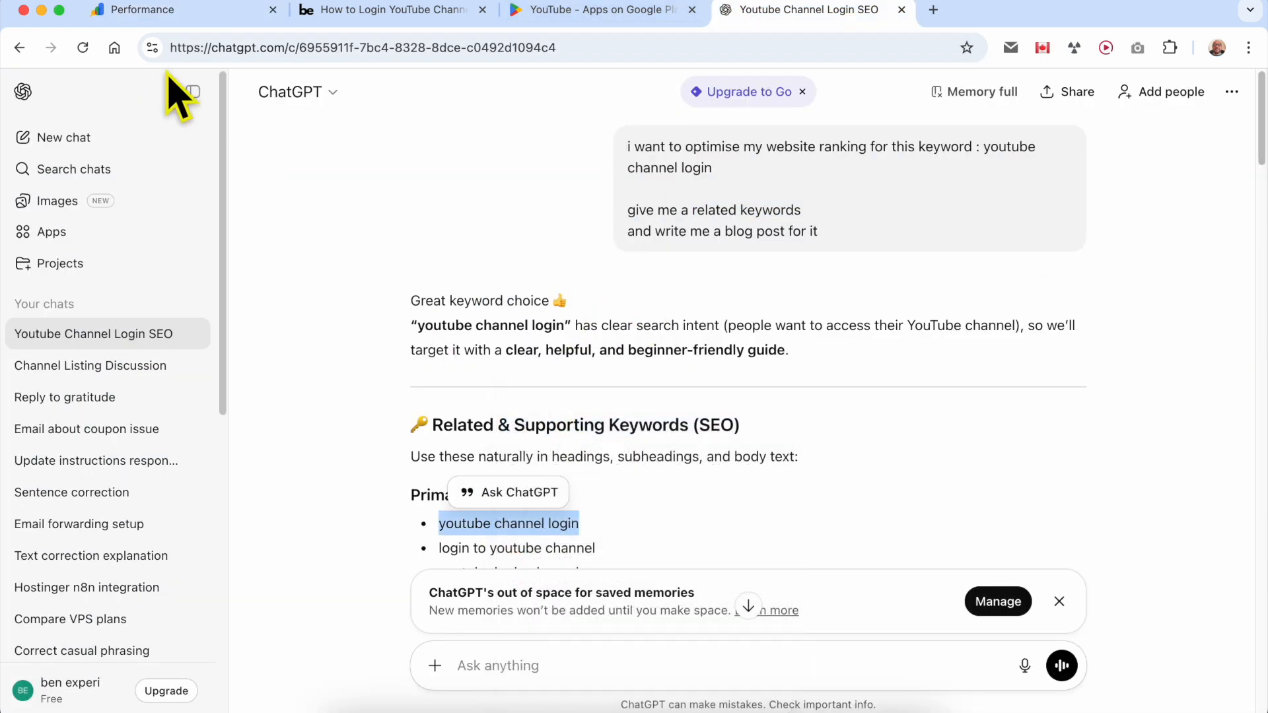
- Return to the Performance report in Search Console and rename its bookmark to the copied keyword "youtube channel login"
click(158, 11)
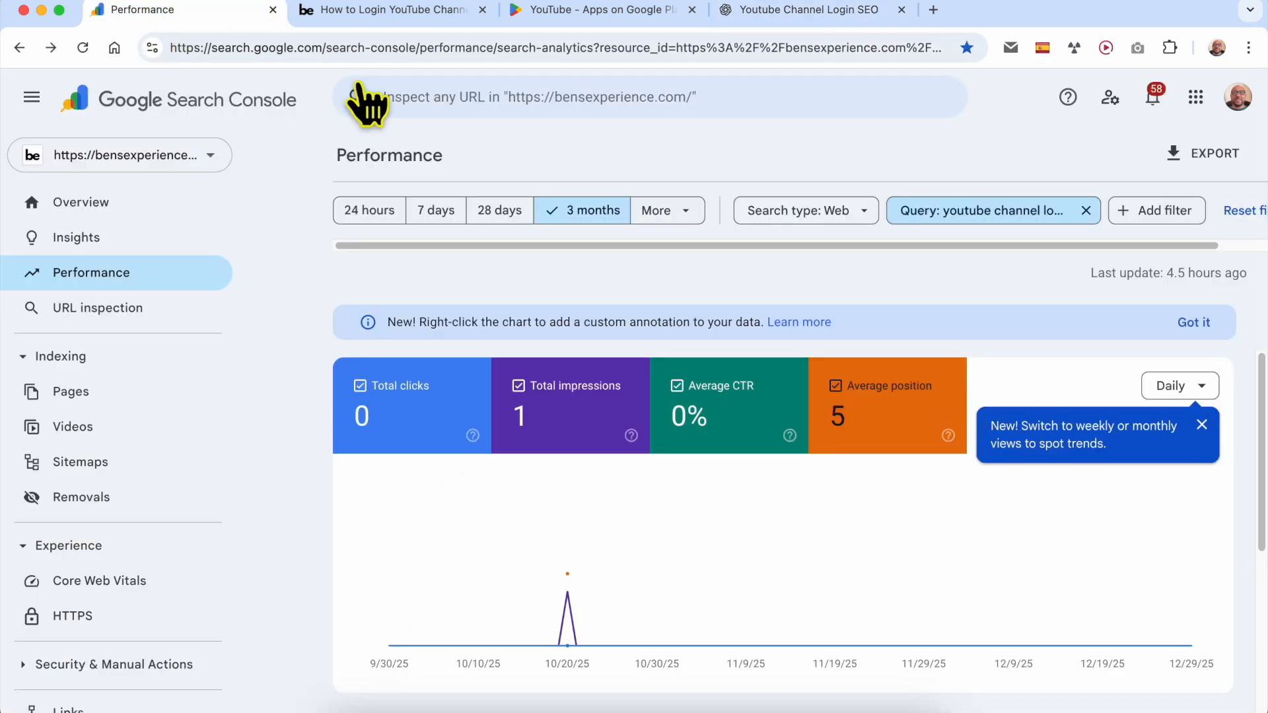
click(966, 49)
right_click(852, 139)
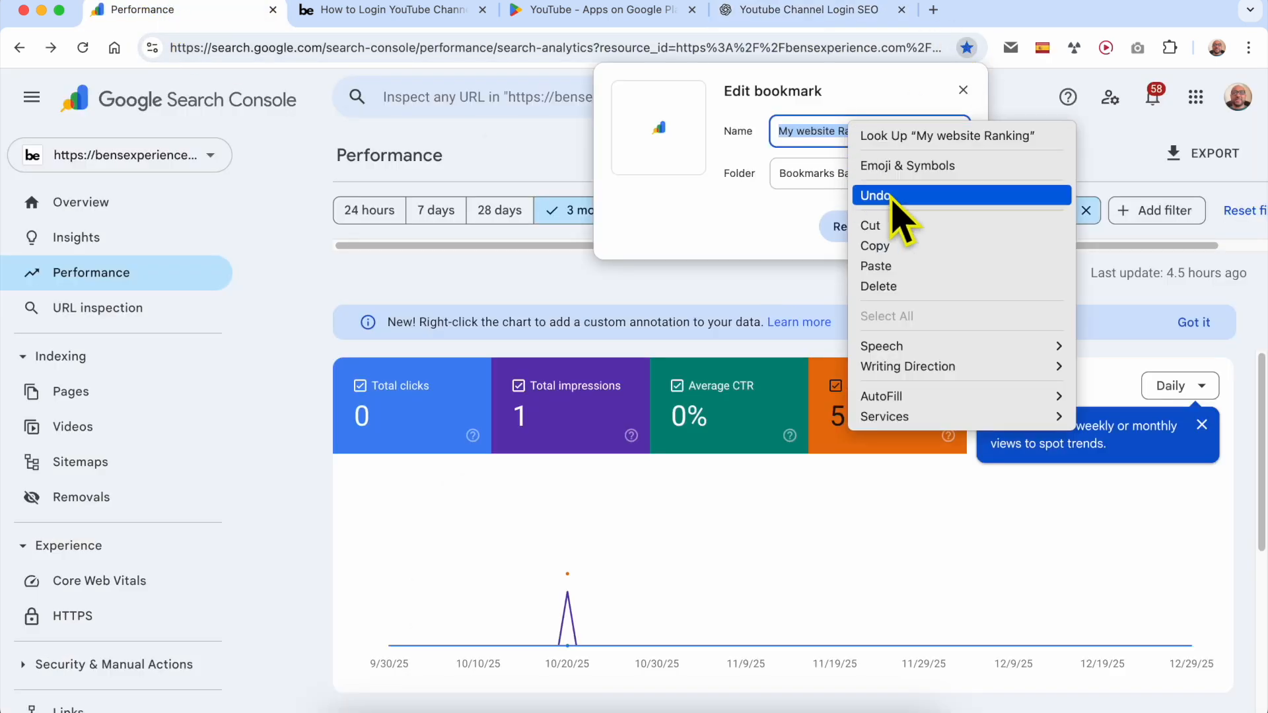
click(902, 263)
click(934, 228)
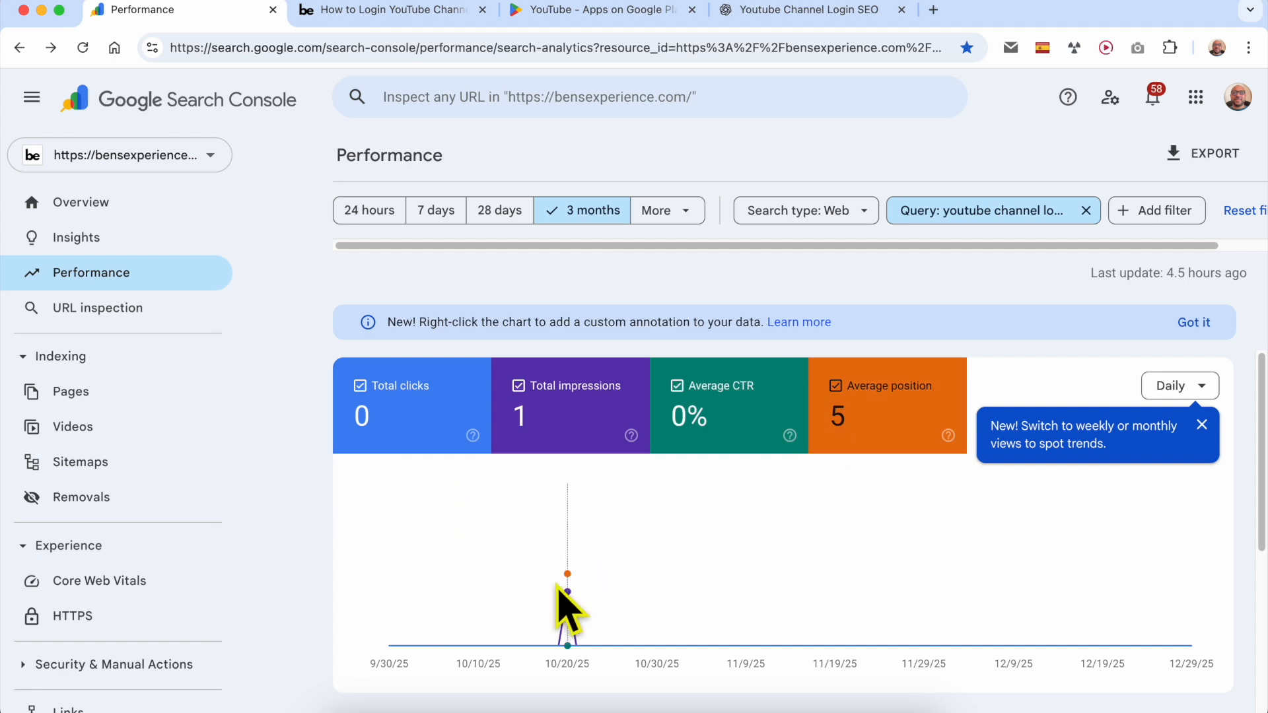
- Review the performance chart and the Pages table for the filtered query
scroll(747, 659, down, 1)
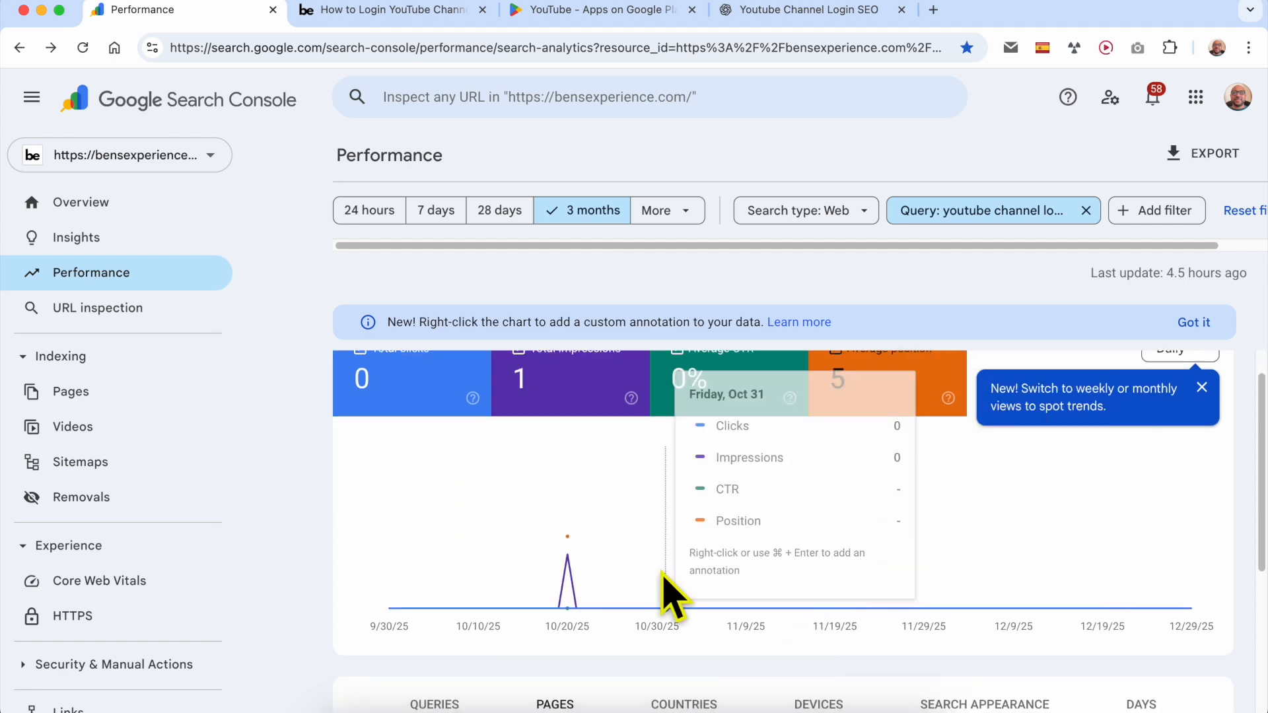
scroll(739, 512, up, 1)
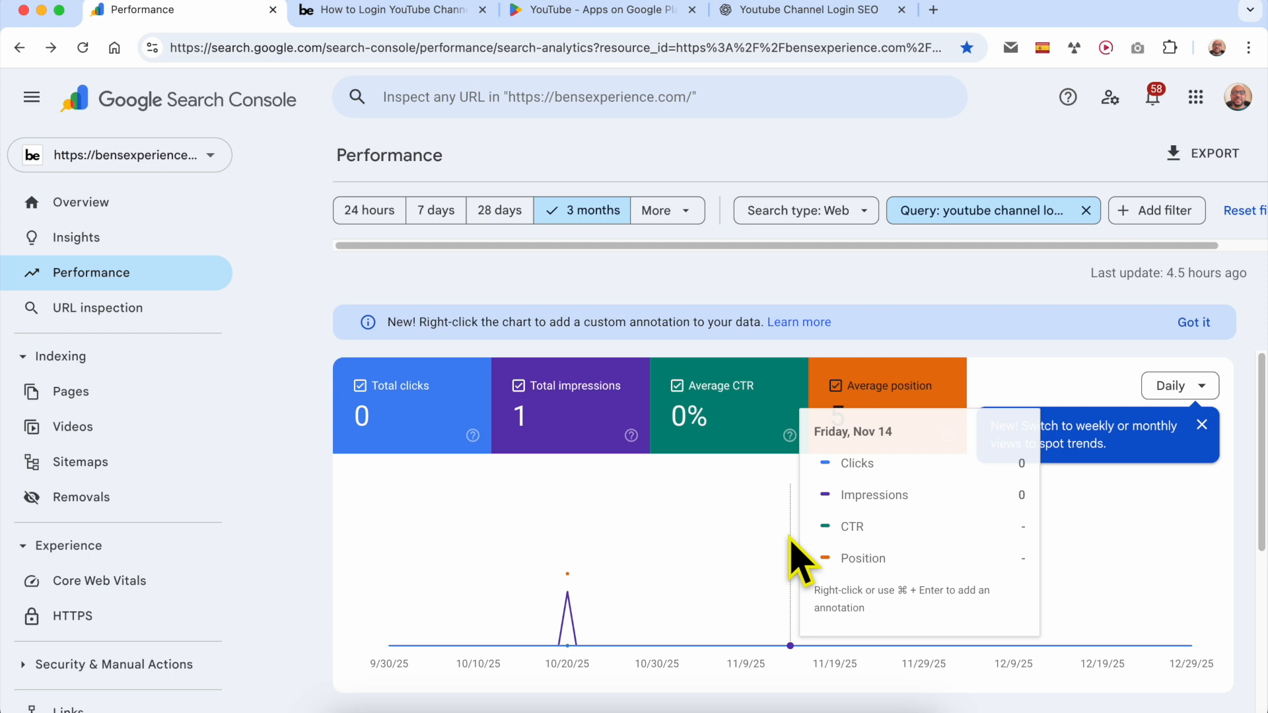
scroll(614, 528, down, 8)
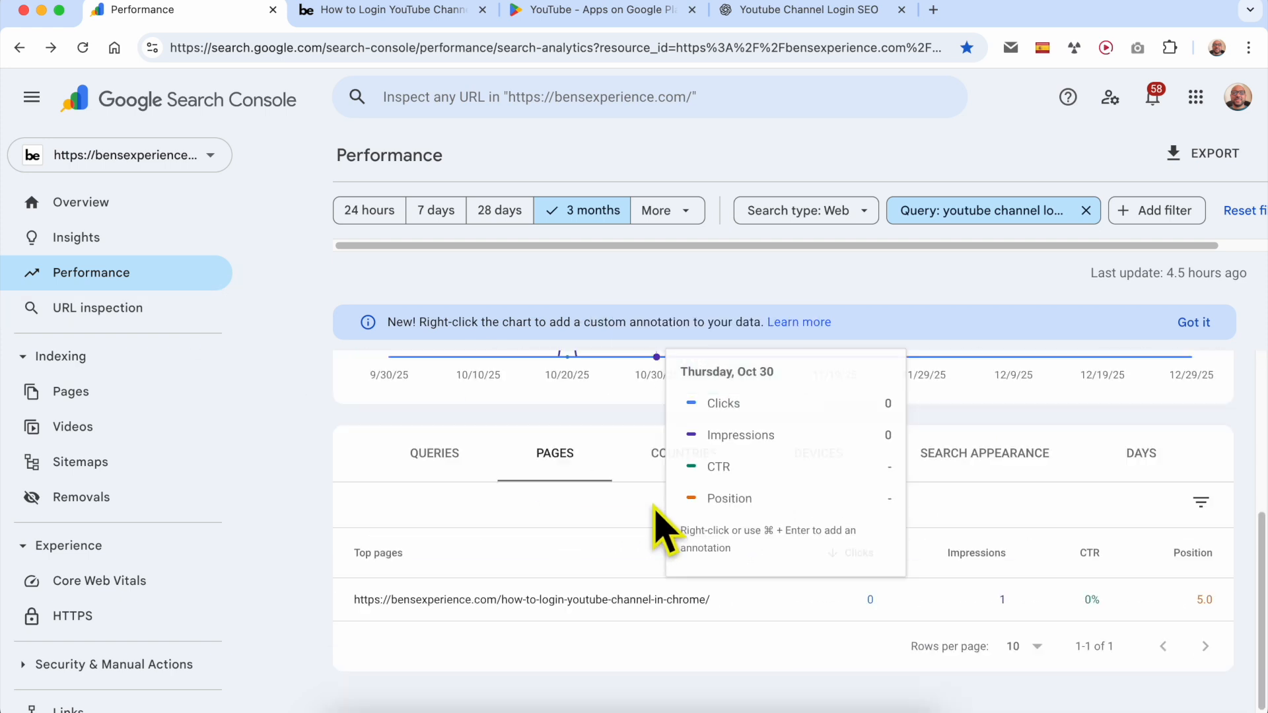
click(443, 463)
click(574, 455)
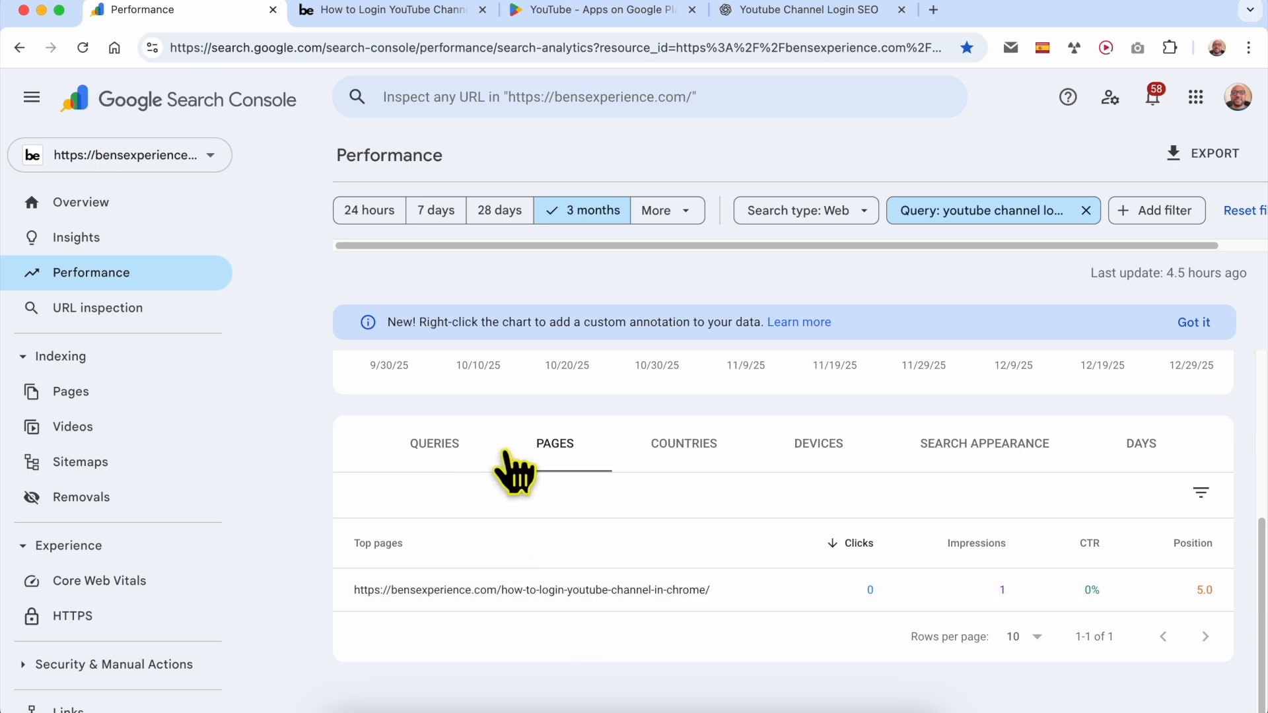
scroll(634, 528, up, 8)
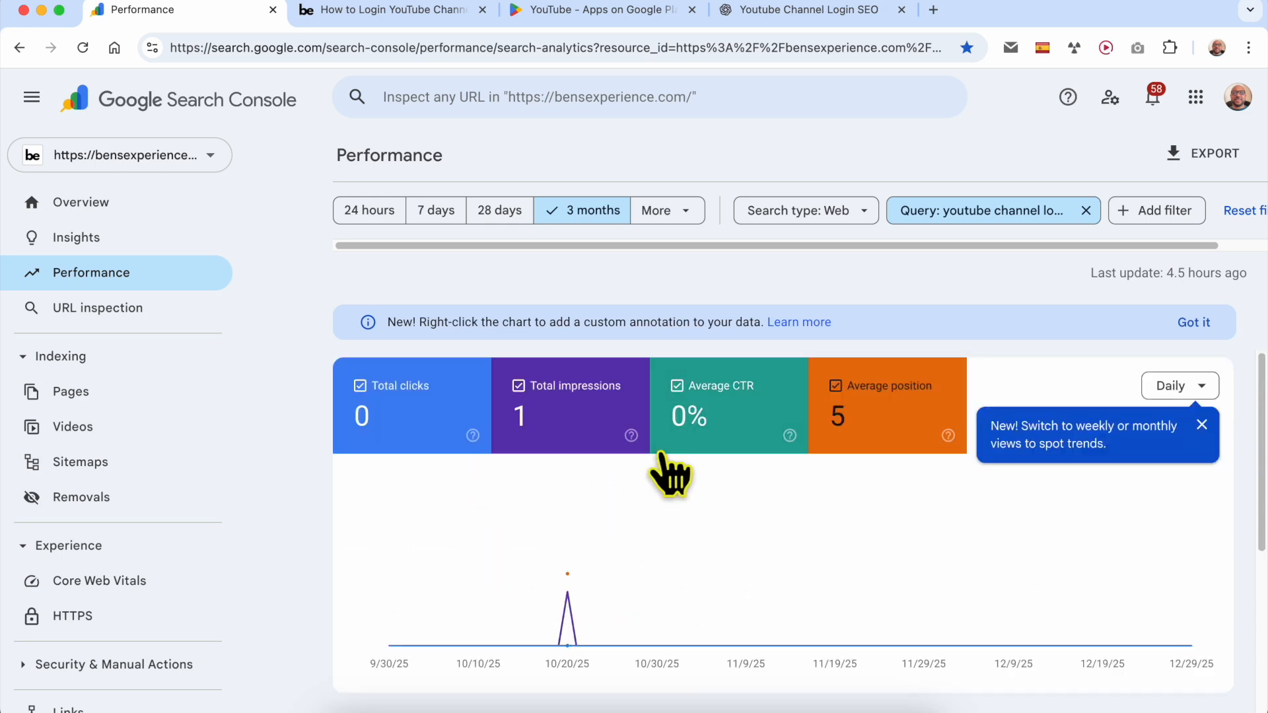